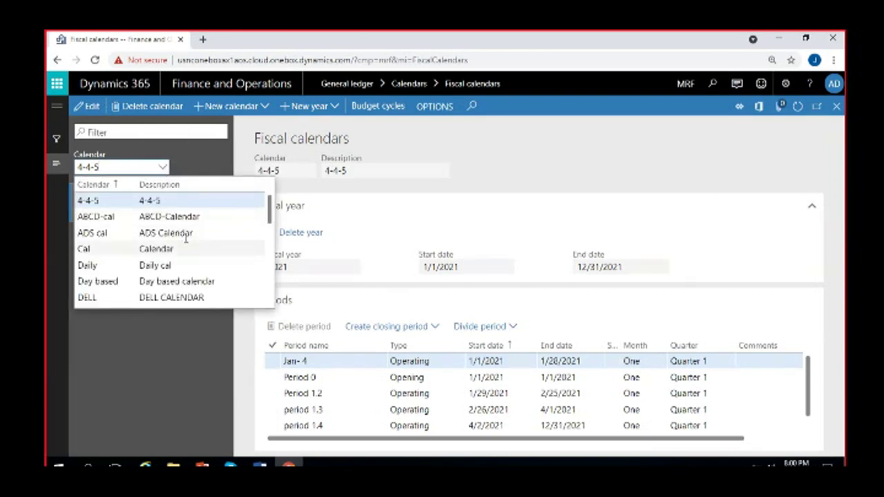
Step: Select the MRF Cal fiscal calendar to show its fiscal year and periods
scroll(189, 233, "down", 2)
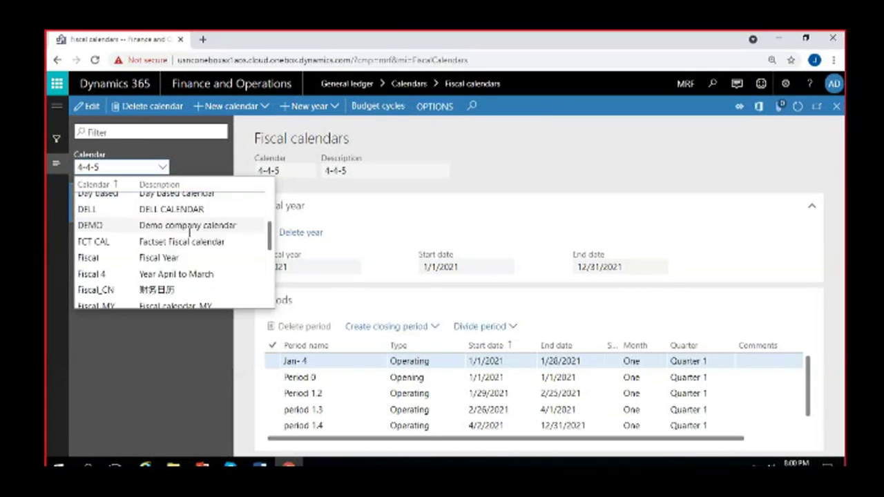
scroll(189, 234, "down", 3)
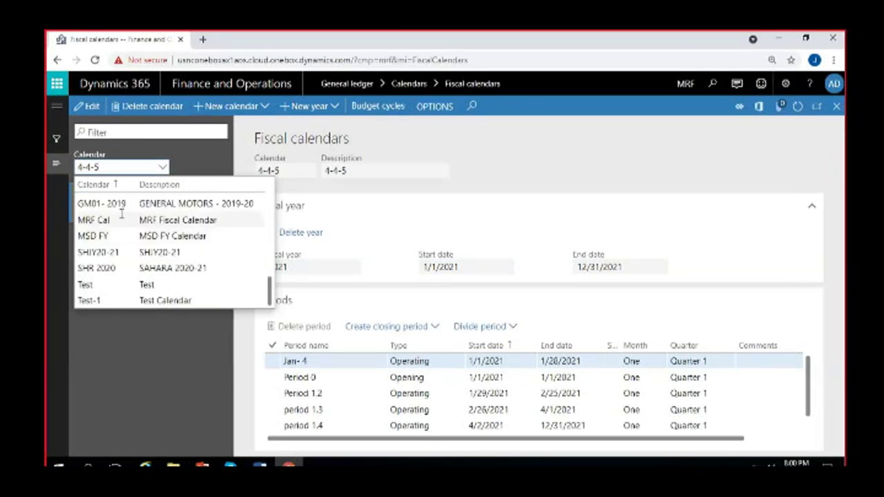
left_click(172, 220)
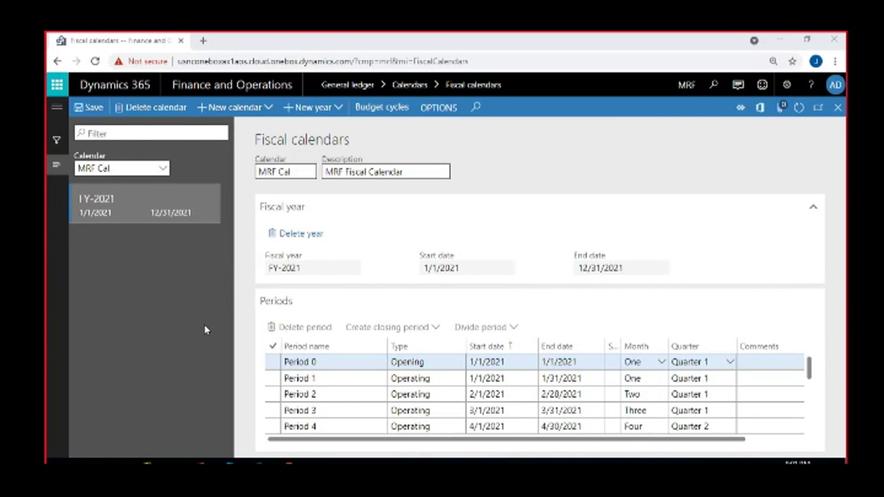
Step: Start a new fiscal calendar with Test-2 as both its name and description
left_click(261, 110)
left_click(249, 157)
type("tes")
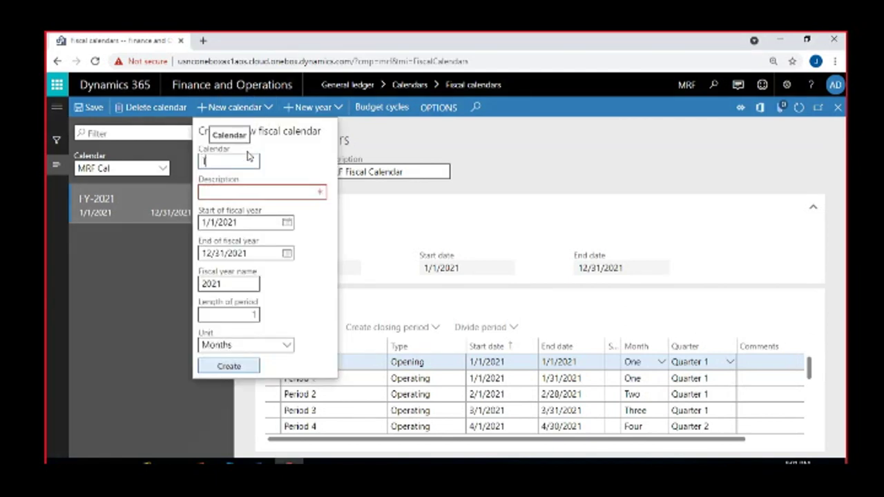
type("t-2")
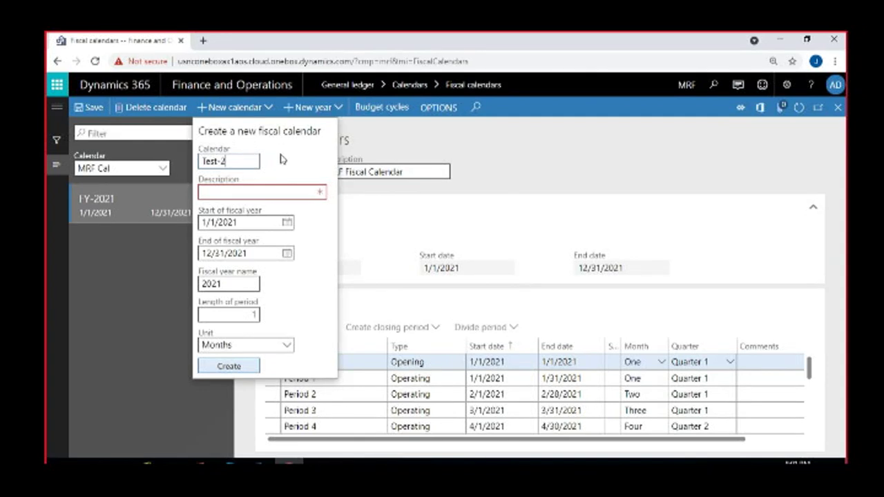
left_click(260, 191)
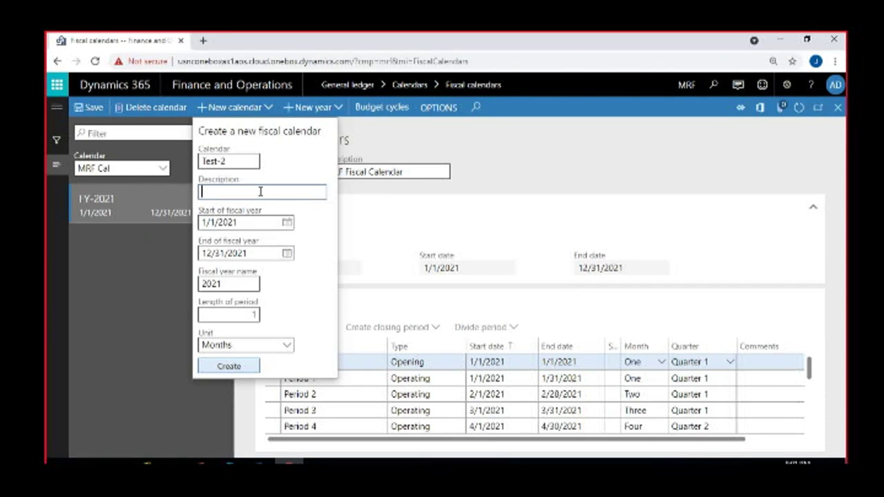
type("Test-2")
Step: Change the new calendar's fiscal year name to FY-2021
left_click(207, 286)
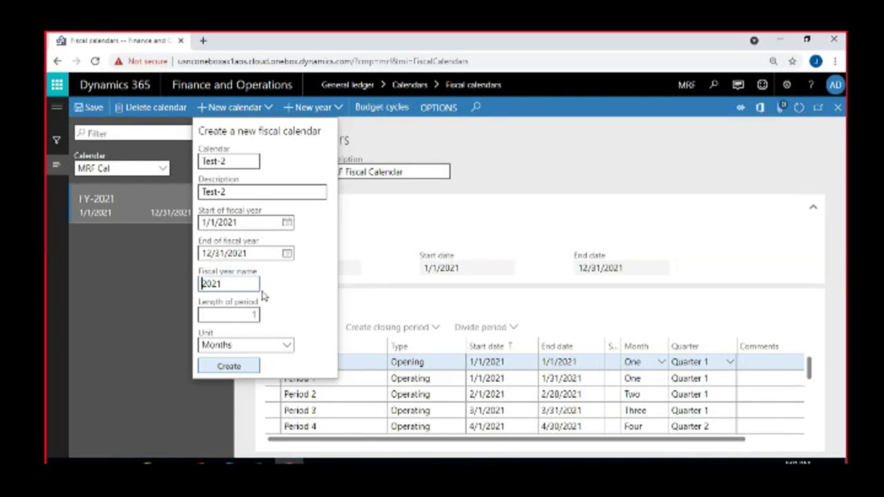
type("FY-")
key("BackSpace")
key("BackSpace")
key("BackSpace")
type("BY-")
key("BackSpace")
key("BackSpace")
key("BackSpace")
type("FY-")
Step: Try Years and Days as the period unit, ending with a period length of 3 Months
left_click(244, 316)
left_click(287, 348)
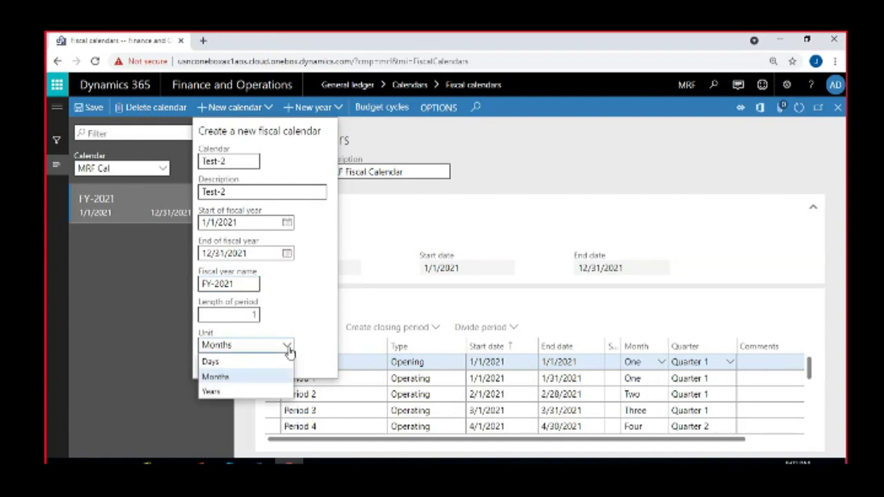
left_click(265, 391)
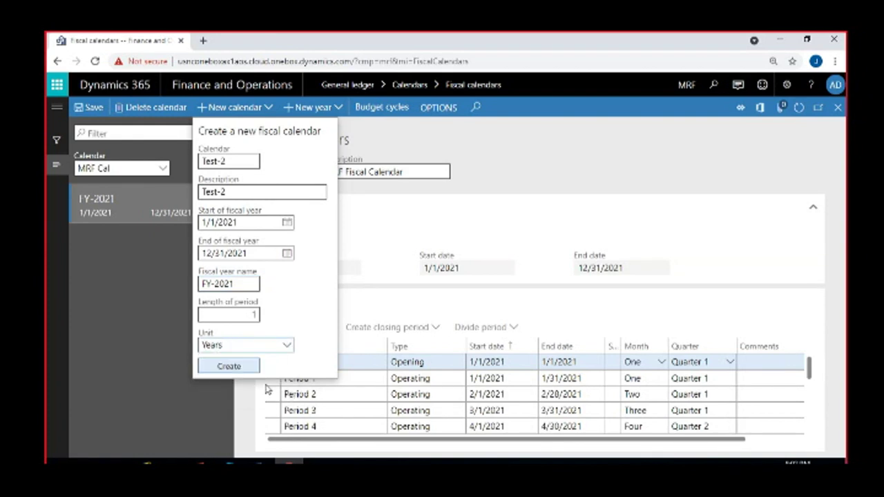
left_click(285, 348)
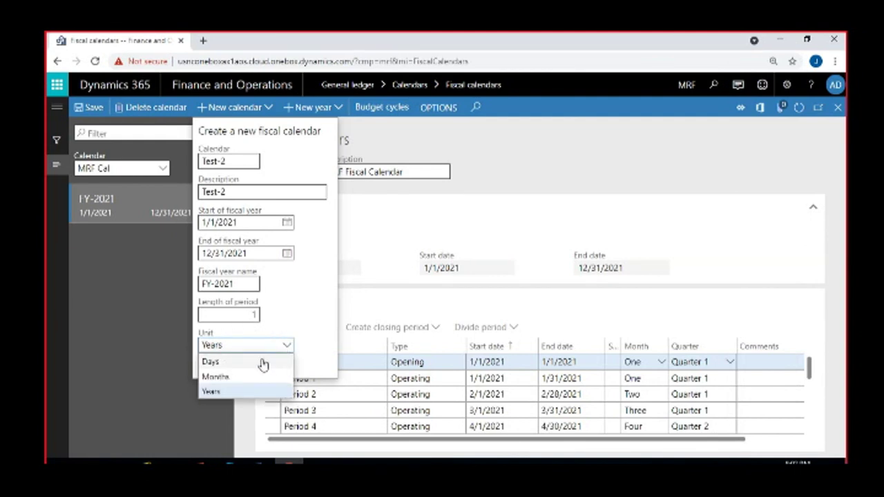
left_click(263, 363)
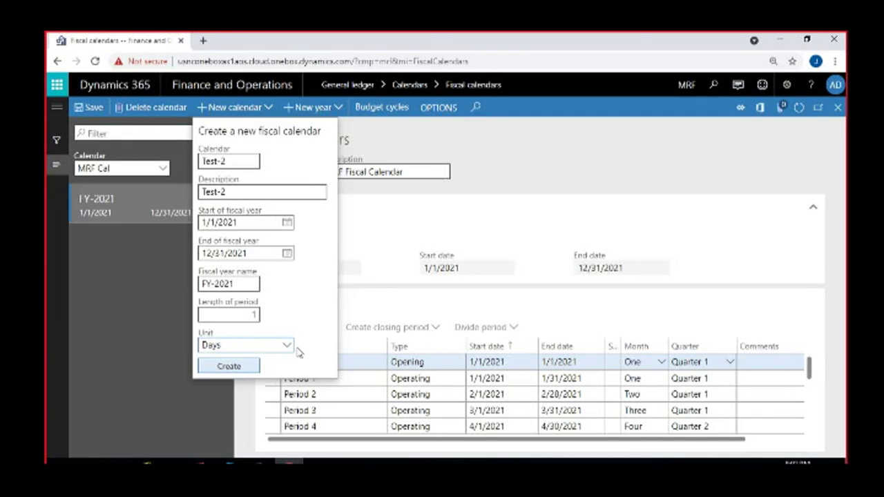
left_click(287, 347)
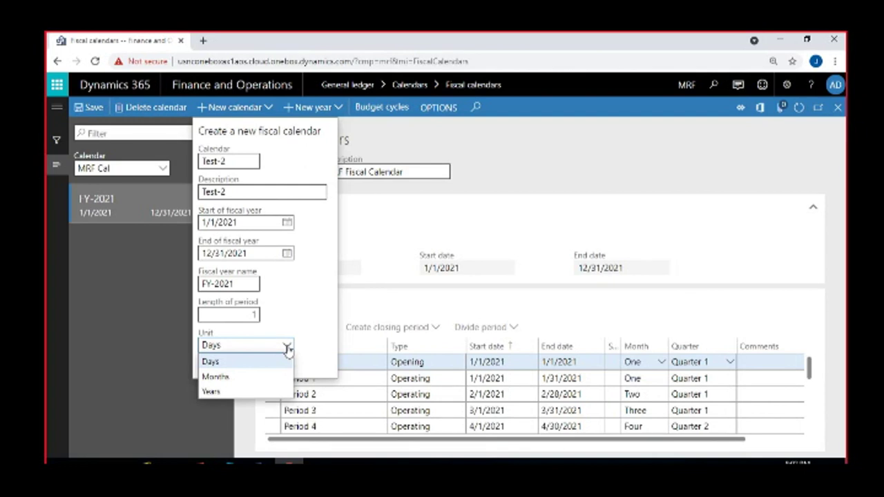
left_click(278, 376)
left_click(254, 315)
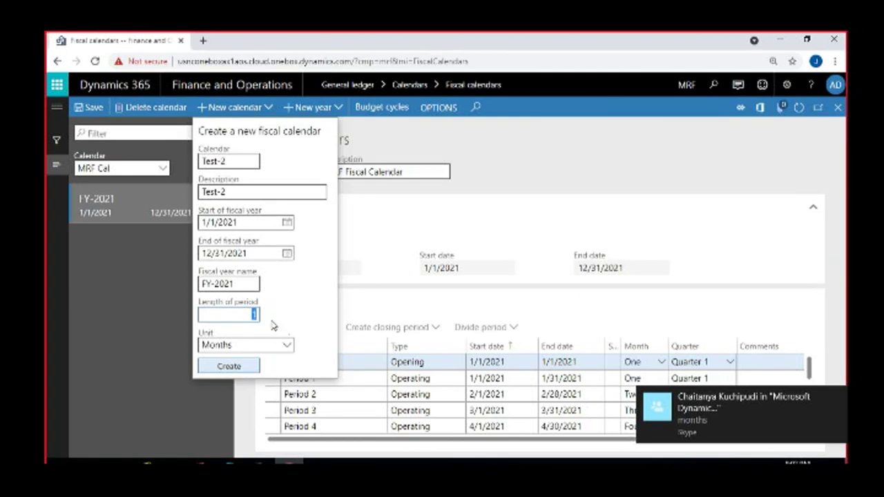
type("3")
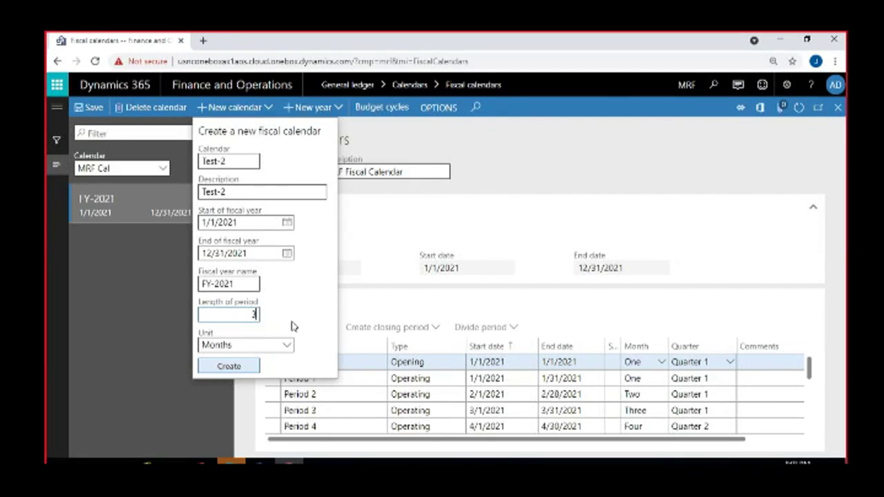
Step: Change the period unit to Days and set the length of period to 7
left_click(287, 345)
left_click(256, 360)
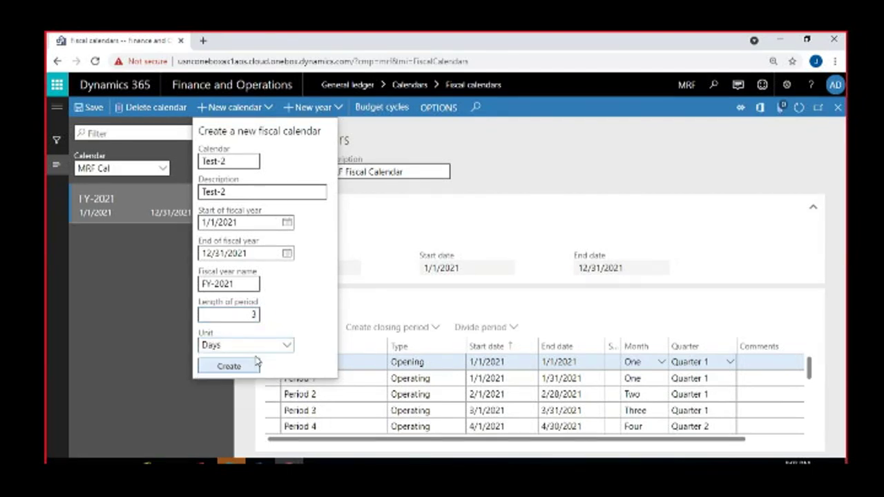
double_click(254, 314)
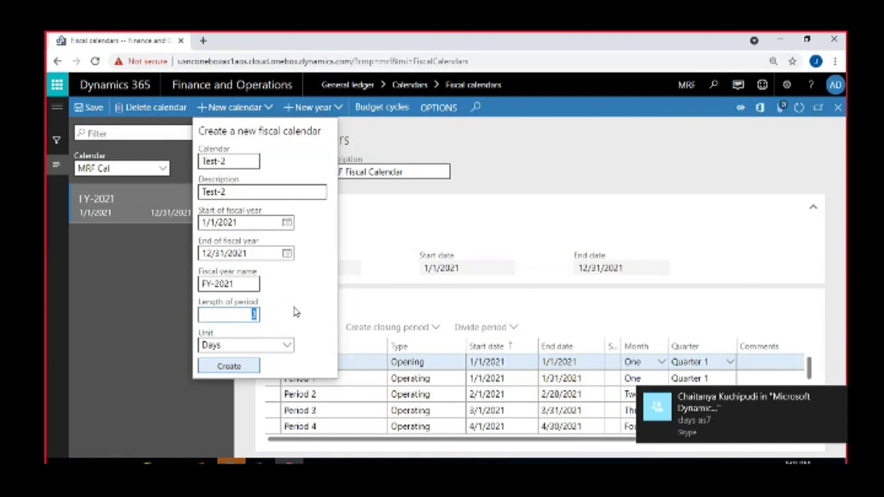
type("7")
left_click(284, 341)
left_click(293, 315)
left_click(838, 395)
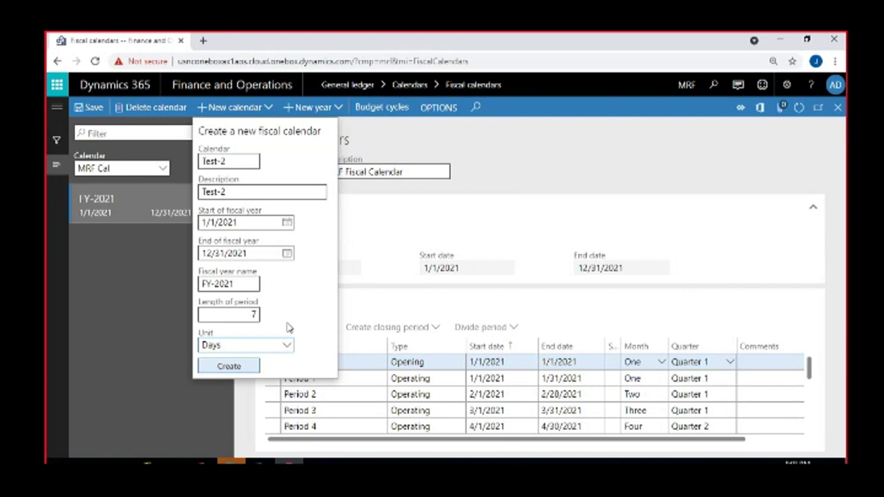
Step: Set the length of period to 15 days and create the Test-2 calendar
left_click_drag(245, 316, 278, 314)
type("15")
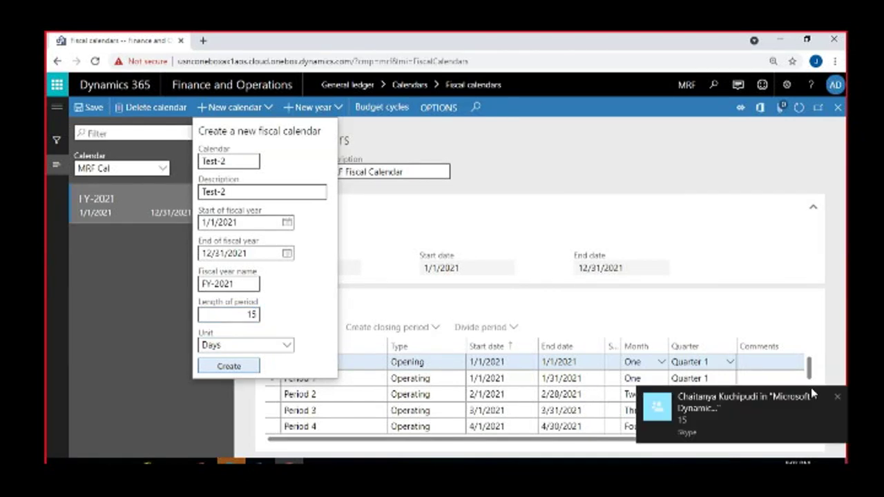
left_click(836, 398)
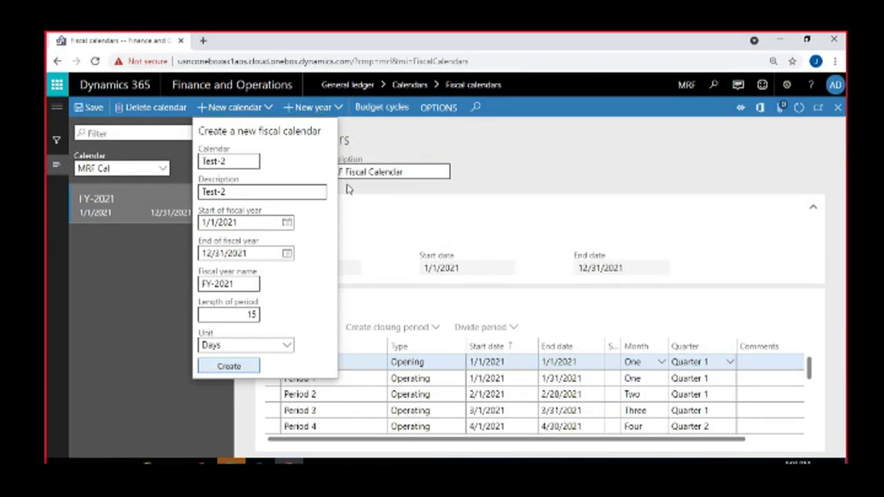
left_click(252, 367)
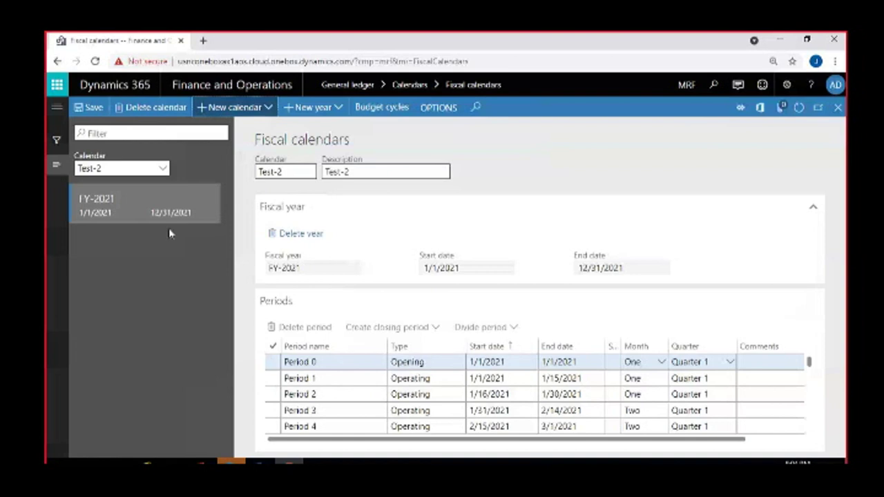
left_click(329, 118)
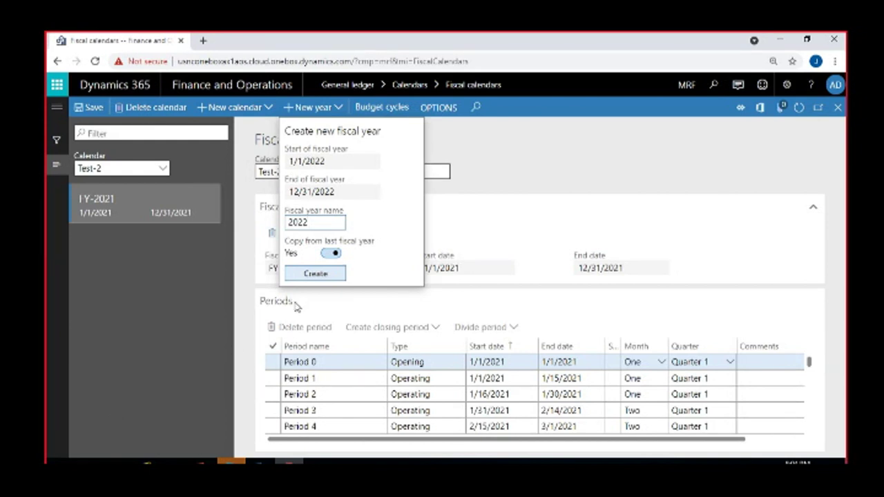
left_click(330, 254)
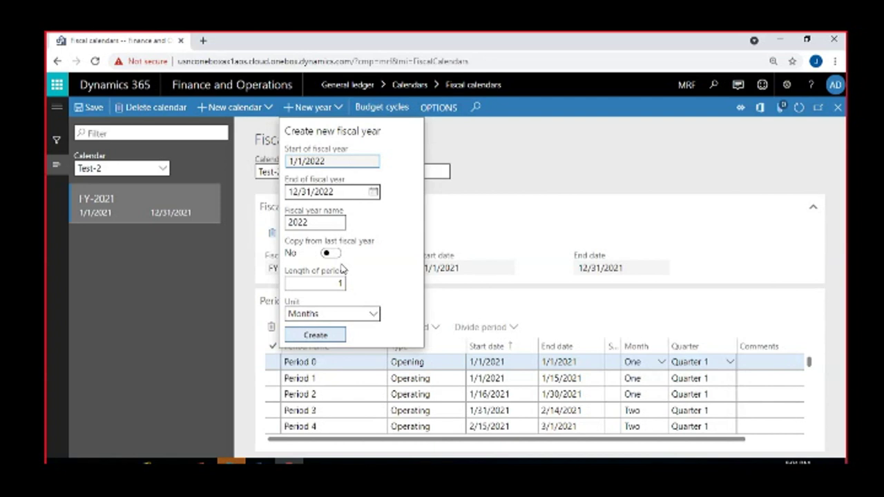
left_click(237, 281)
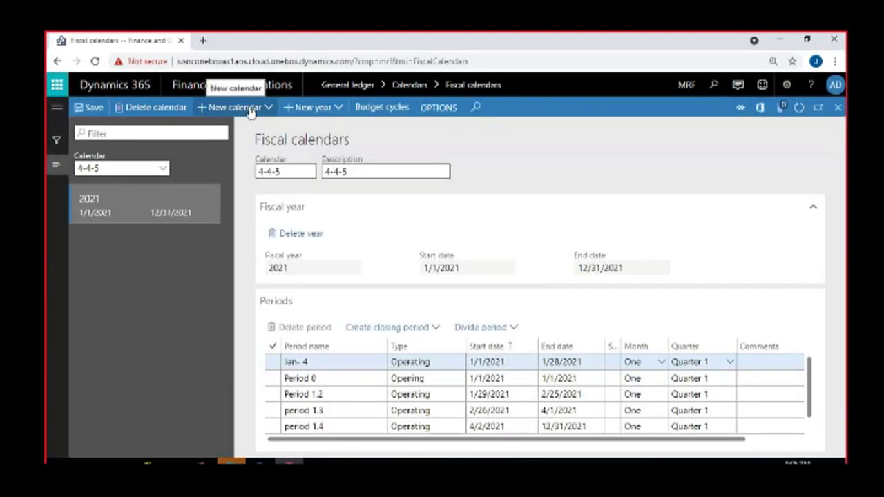
Step: Start another new fiscal calendar, entering Test-2 as both its name and description
left_click(251, 111)
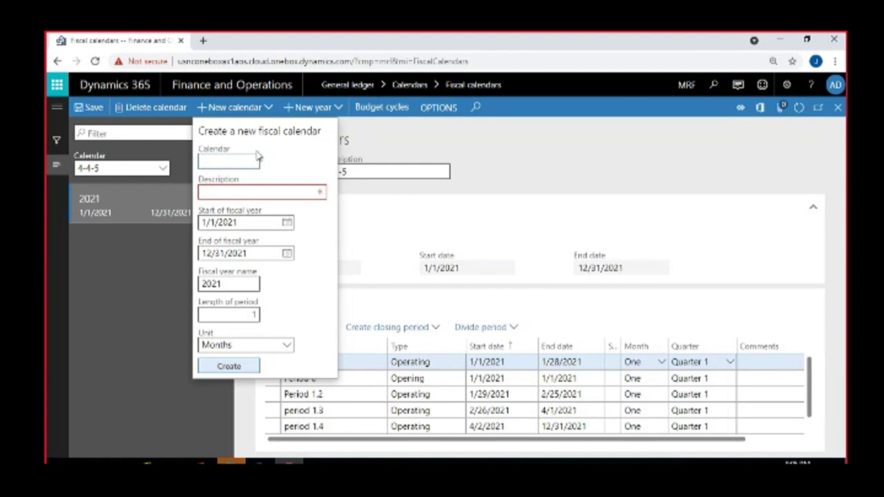
type("Test-2")
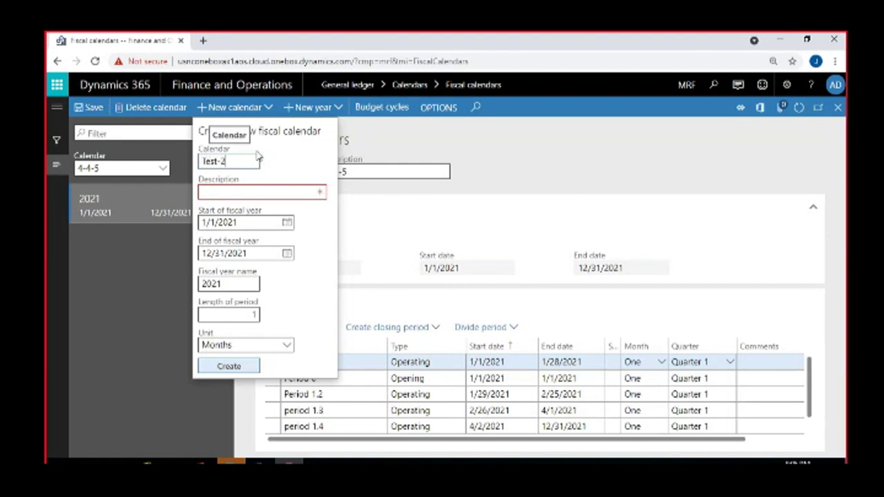
left_click(278, 193)
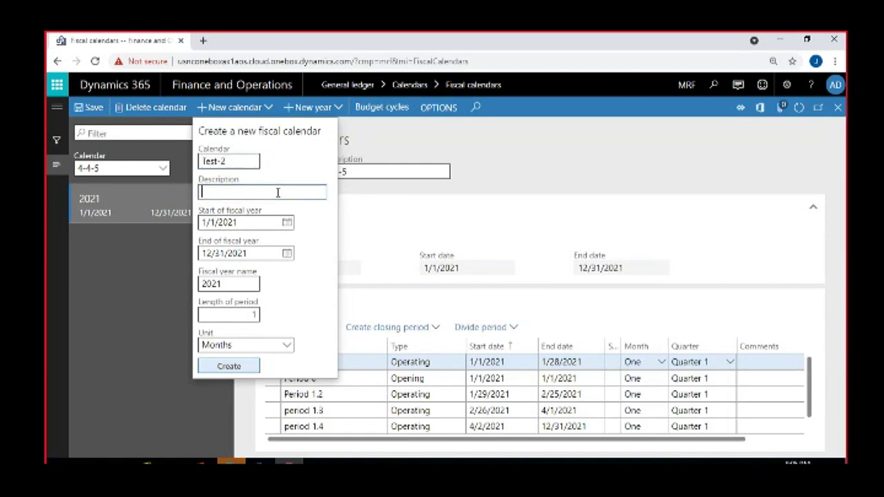
type("Test-2")
key("F12")
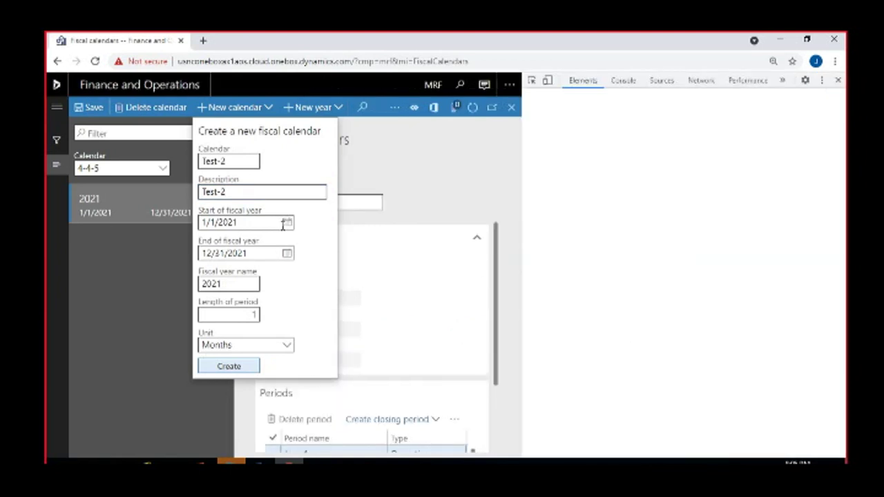
left_click(837, 81)
Step: Set the start of the new calendar's fiscal year to 1/1/2011
left_click(286, 224)
left_click(286, 224)
left_click(295, 248)
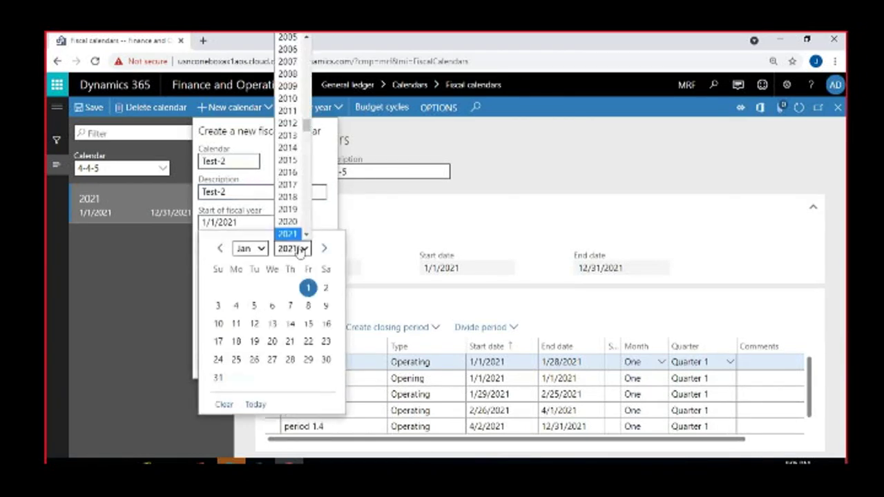
left_click(292, 112)
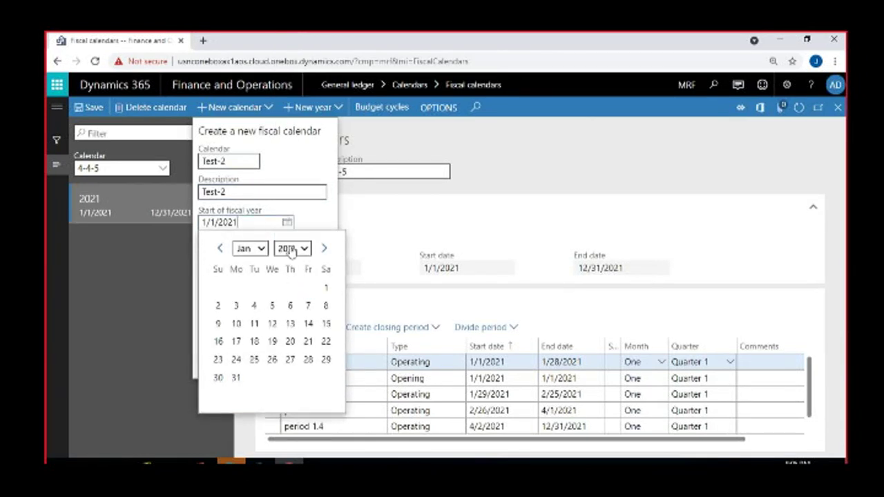
left_click(326, 287)
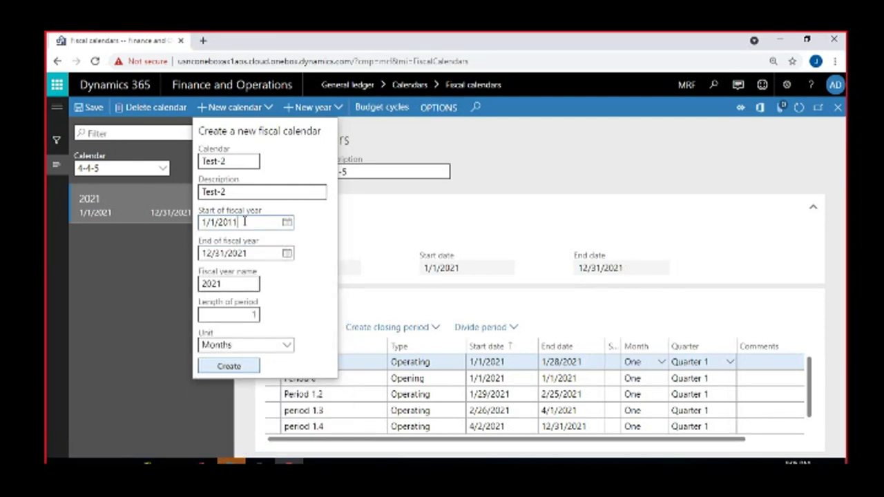
Step: Set the end of the new calendar's fiscal year to 12/31/2011
left_click(287, 254)
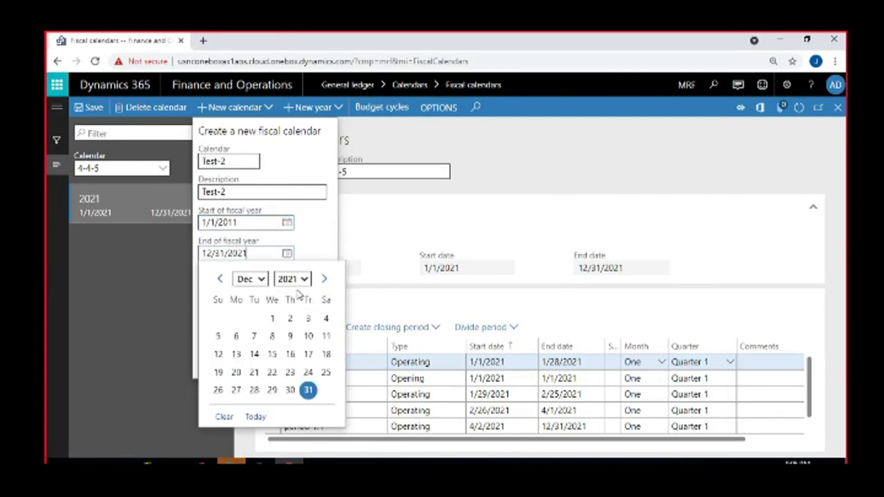
left_click(323, 280)
left_click(323, 280)
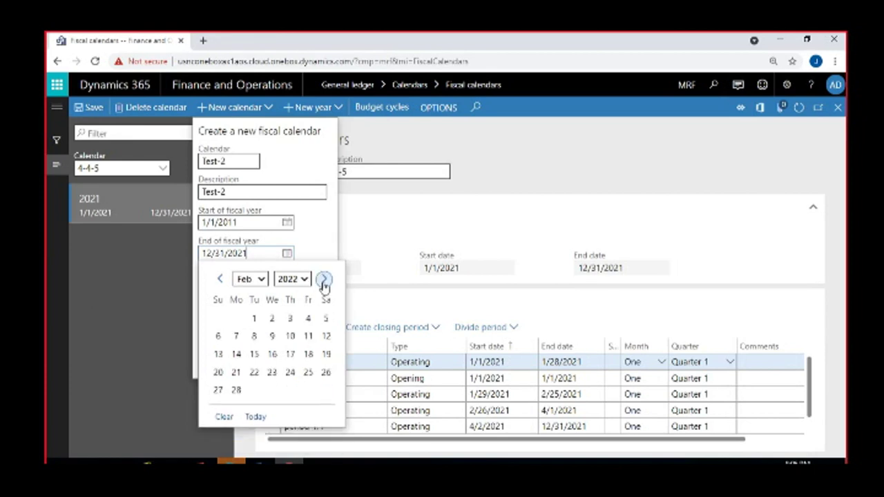
left_click(250, 279)
left_click(246, 415)
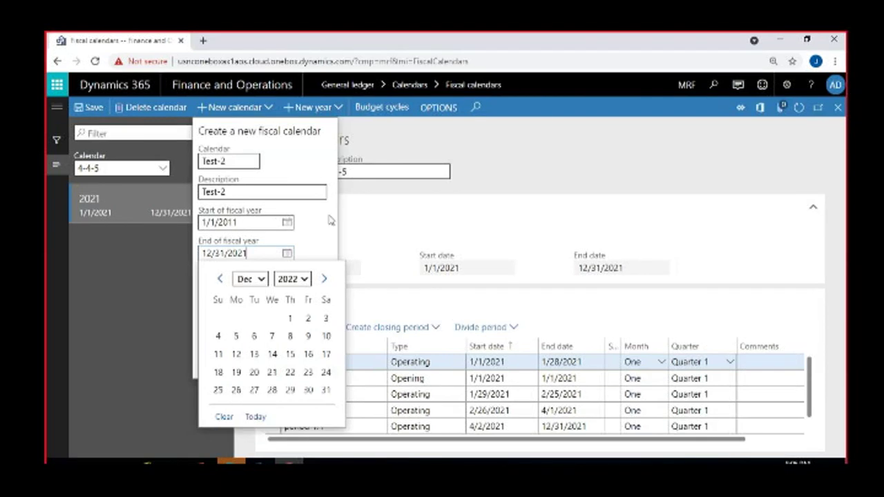
left_click(302, 279)
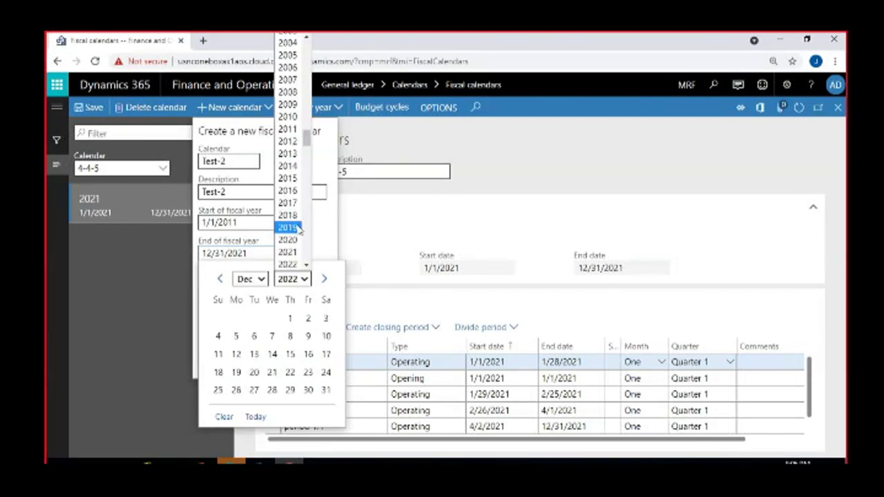
left_click(287, 129)
left_click(325, 389)
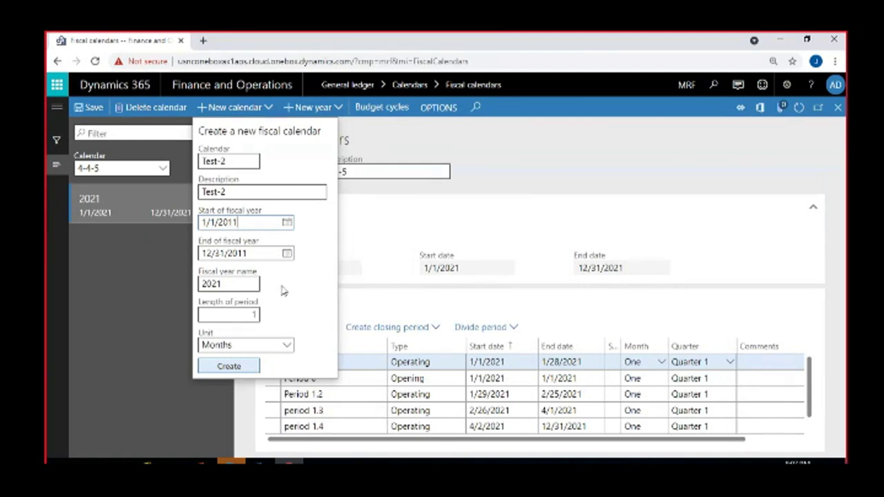
Step: Create the Test-2 fiscal calendar and delete it again
left_click(230, 366)
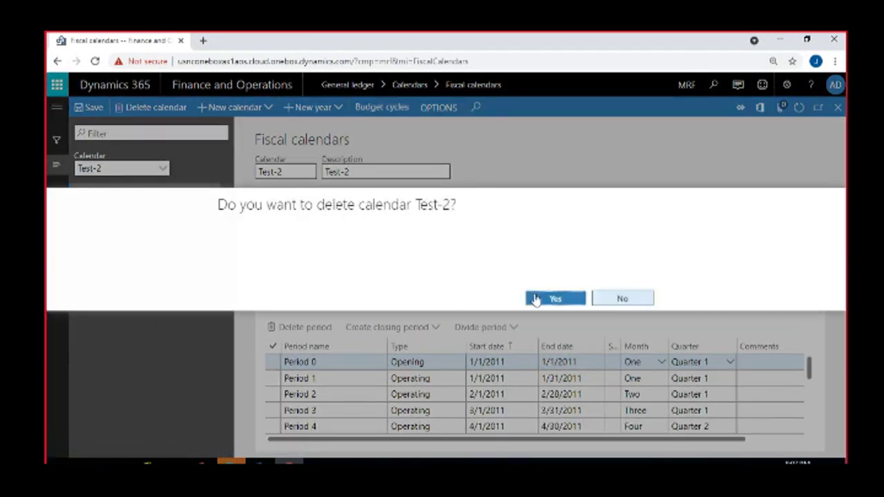
left_click(536, 299)
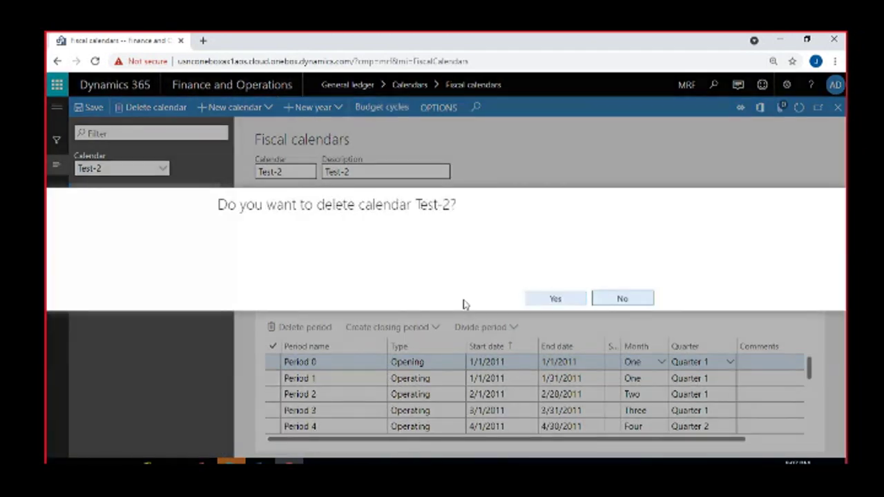
Step: Start a new fiscal calendar and enter Test-2 as both its name and its description
left_click(233, 109)
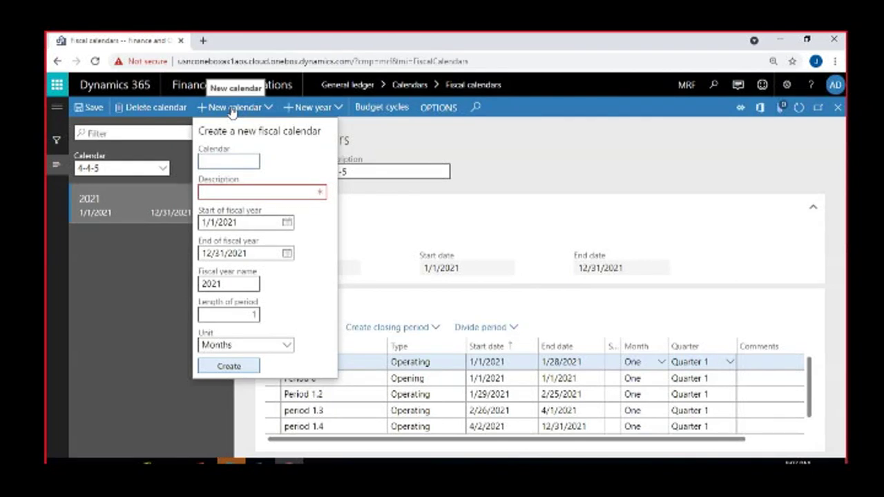
type("Test-2")
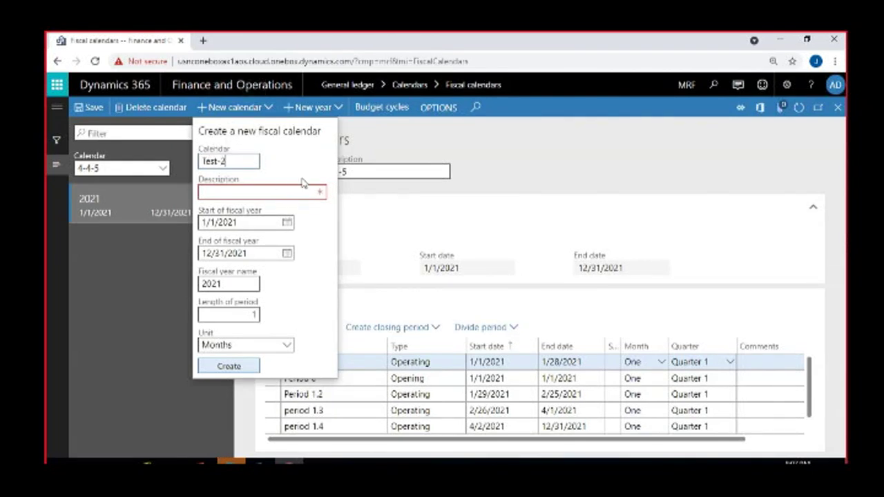
left_click(276, 191)
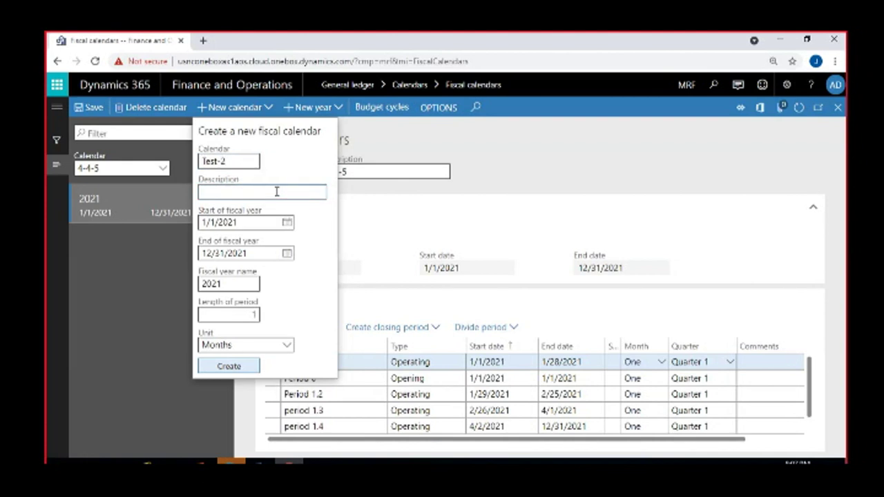
left_click(253, 160)
double_click(251, 160)
key("ctrl+c")
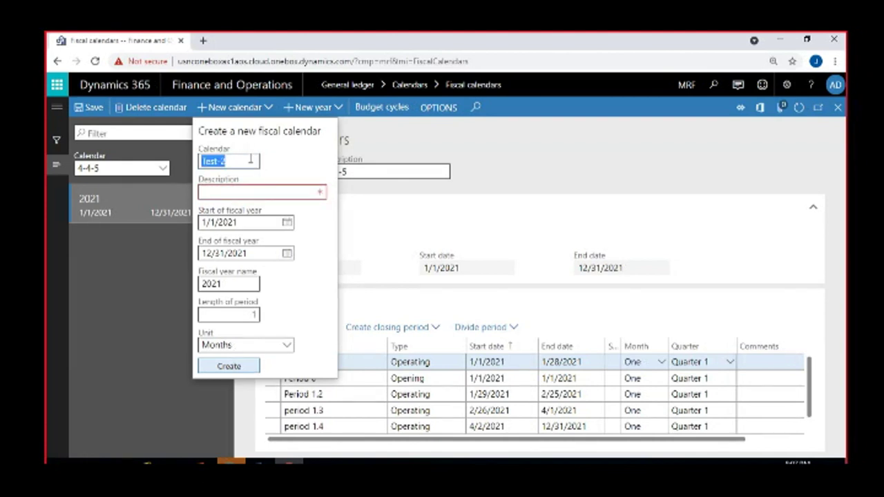
left_click(244, 184)
key("ctrl+v")
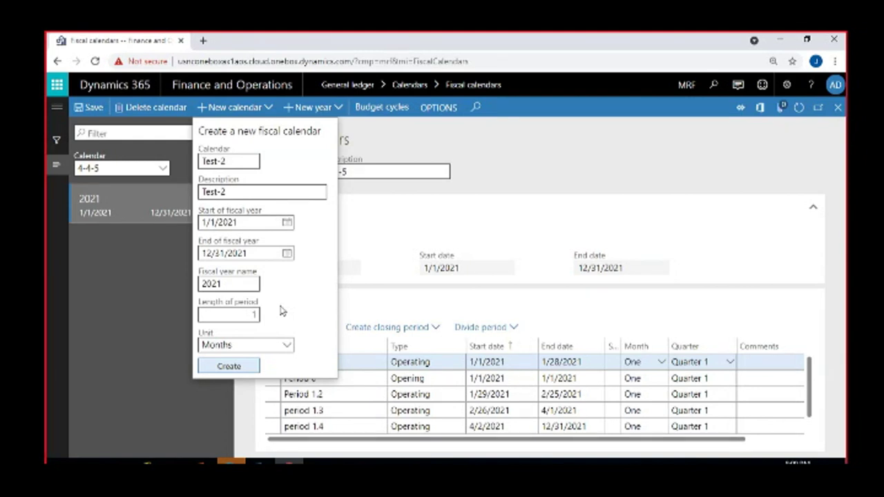
Step: Set the start of the new calendar's fiscal year to January 1, 2011
left_click(287, 224)
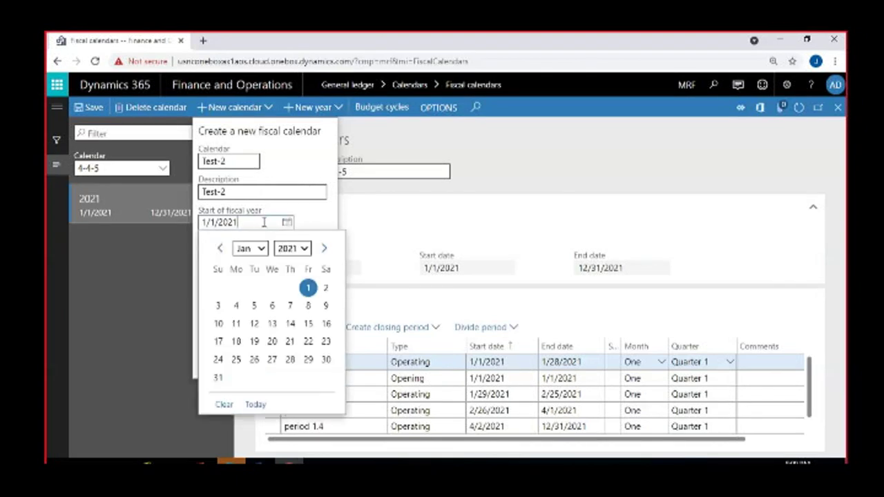
left_click(299, 216)
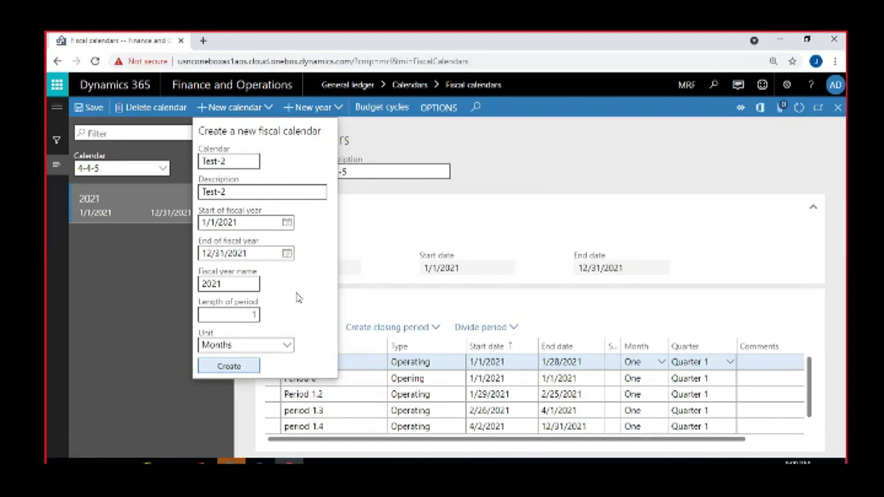
left_click(287, 223)
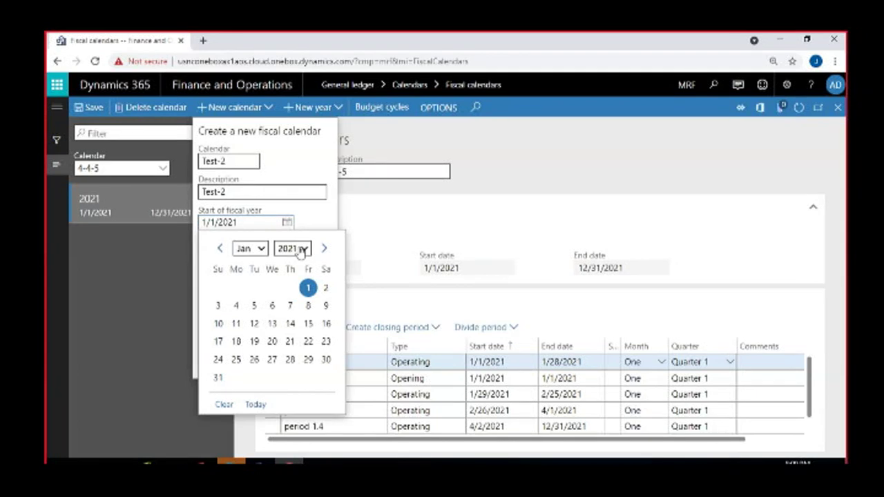
left_click(297, 247)
left_click(288, 88)
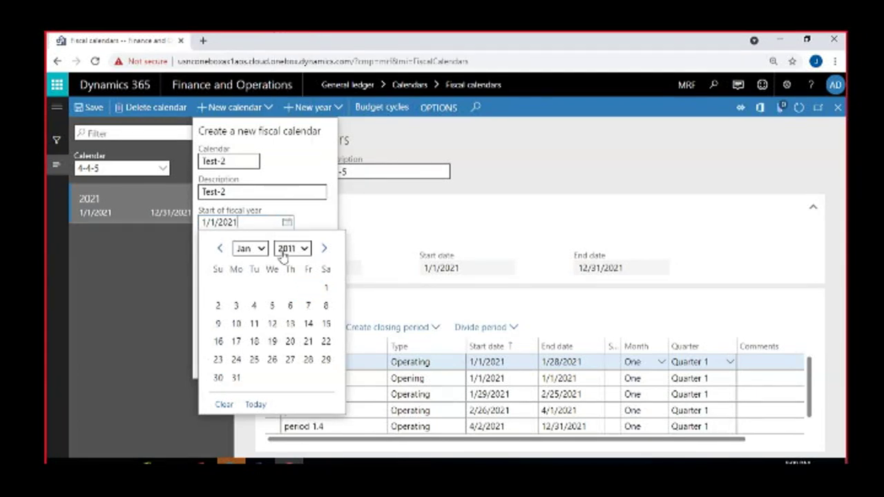
left_click(325, 288)
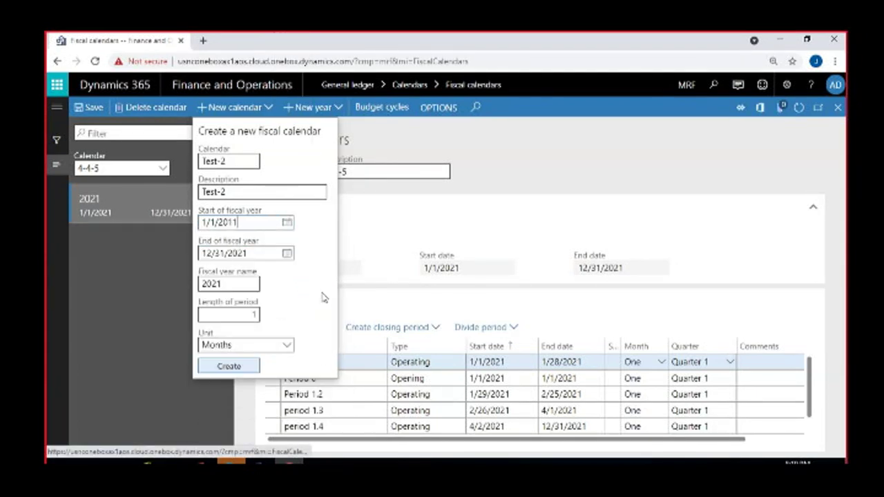
Step: Set the end of the new calendar's fiscal year to 12/31/2020
left_click(288, 254)
left_click(297, 280)
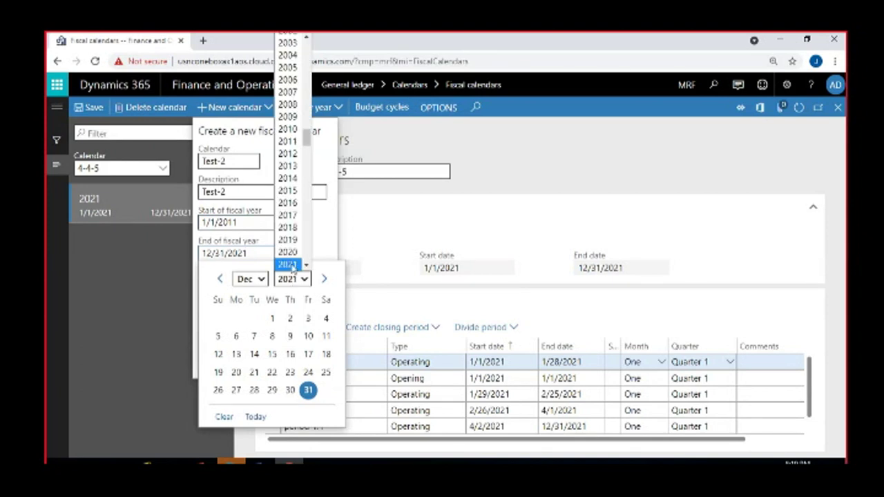
left_click(289, 250)
left_click(289, 390)
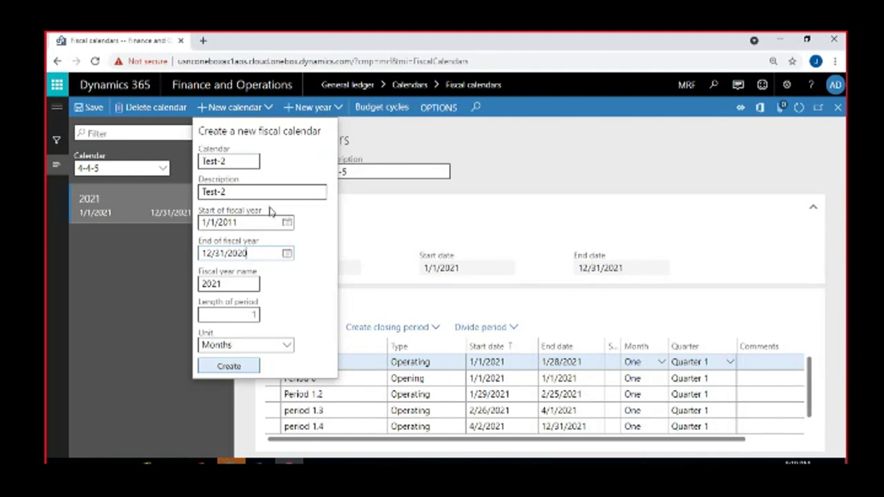
Step: Set the period unit to Years and create the Test-2 calendar
left_click(289, 347)
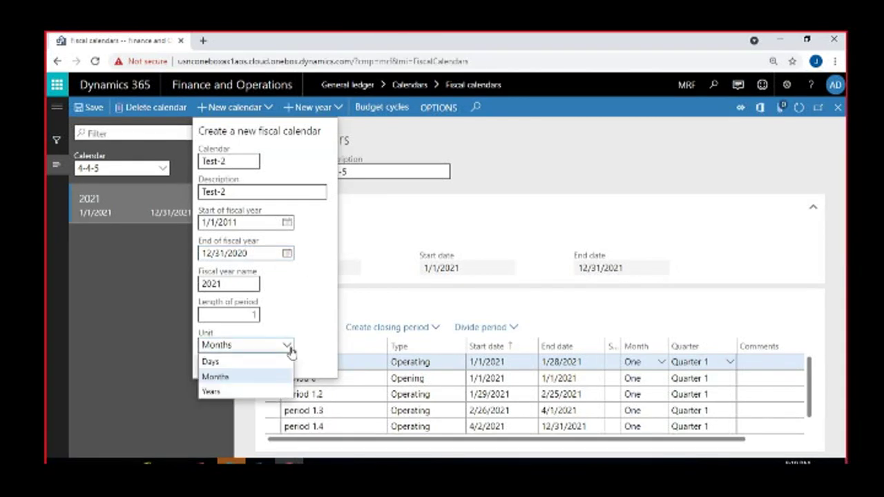
left_click(236, 392)
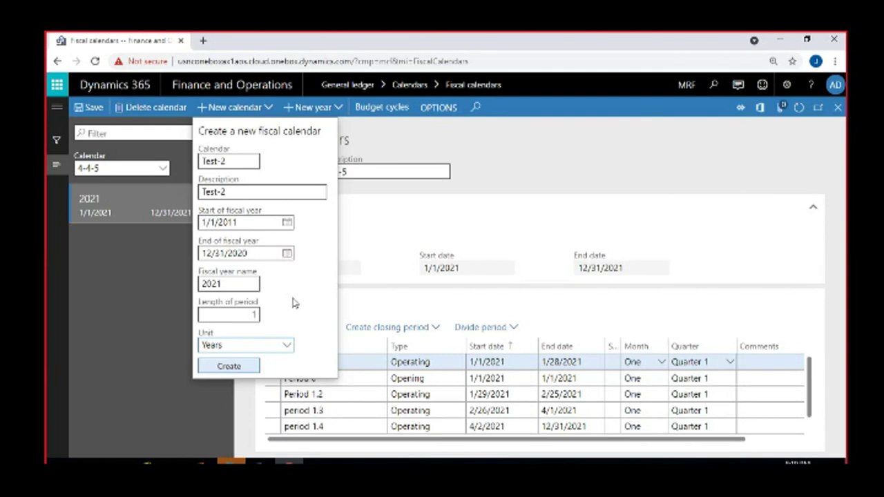
left_click(240, 368)
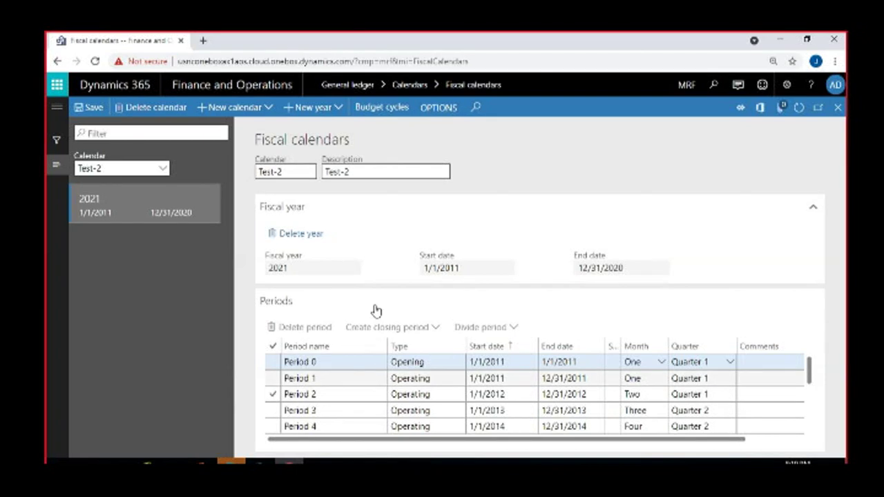
Step: Examine the Test-2 fiscal year's start and end dates and its periods from opening to closing
left_click_drag(428, 267, 483, 267)
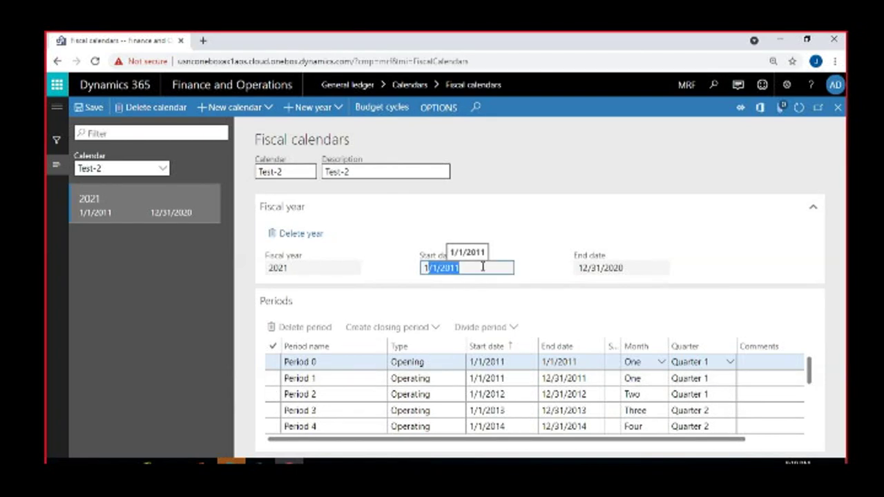
left_click(490, 264)
left_click(607, 268)
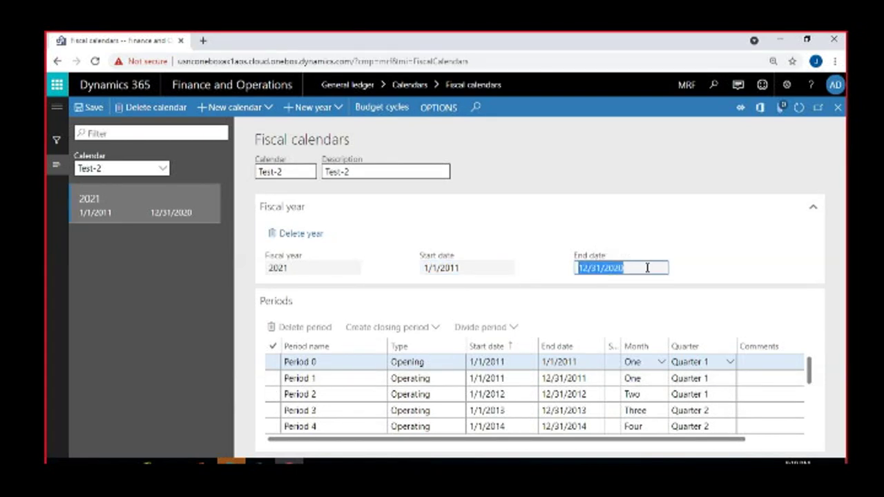
left_click(637, 267)
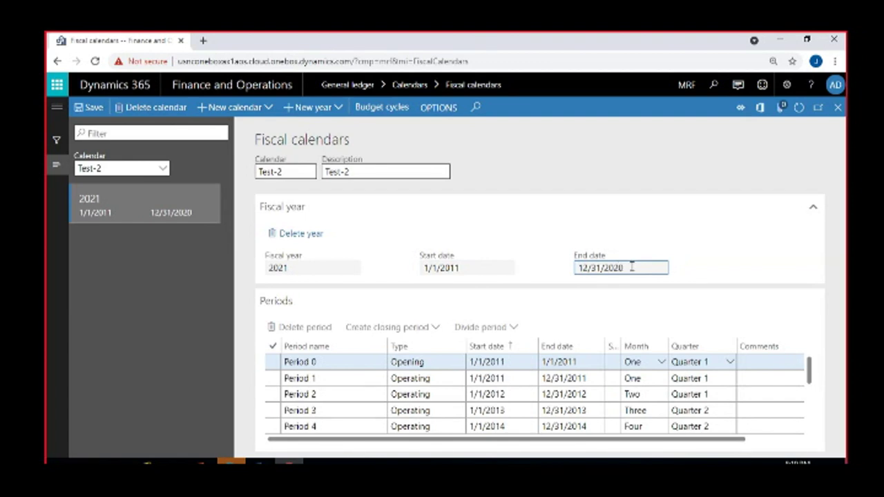
scroll(560, 377, "down", 3)
scroll(561, 376, "up", 3)
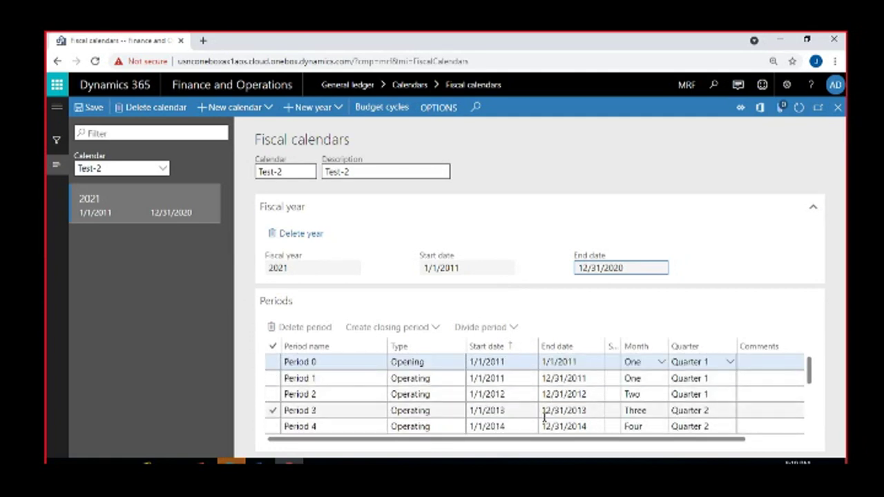
scroll(545, 414, "down", 3)
scroll(545, 414, "up", 3)
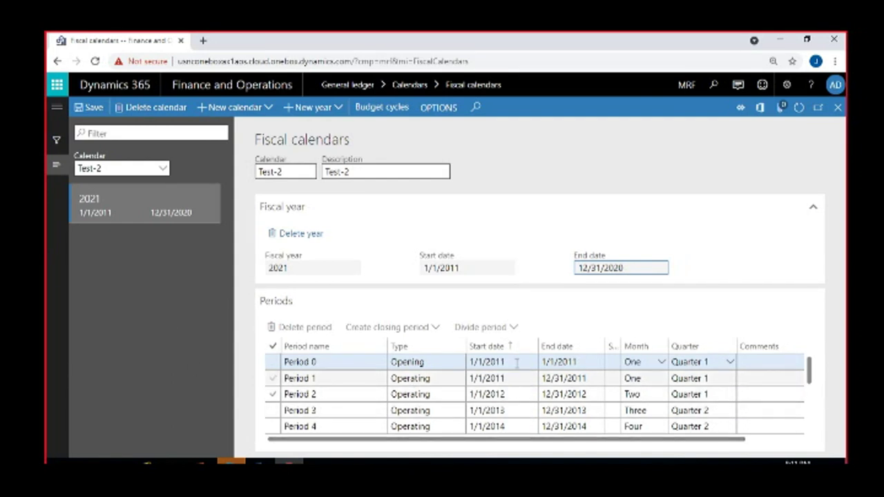
scroll(533, 358, "down", 3)
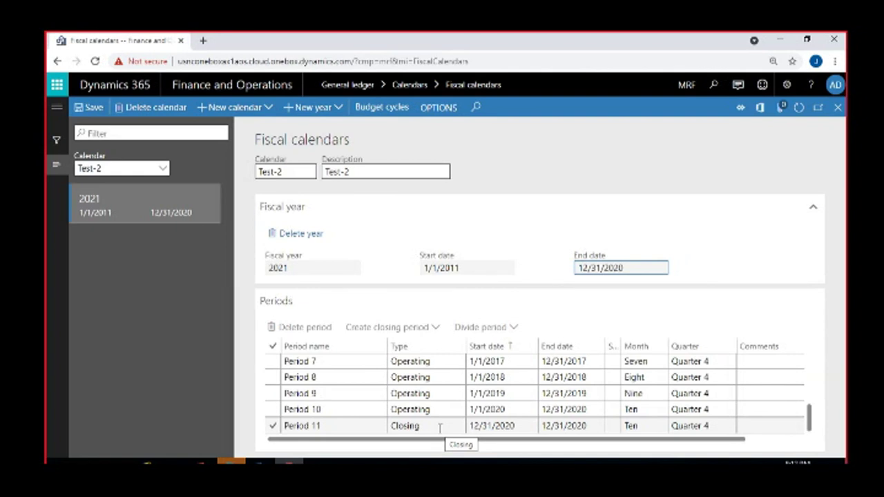
scroll(469, 391, "up", 3)
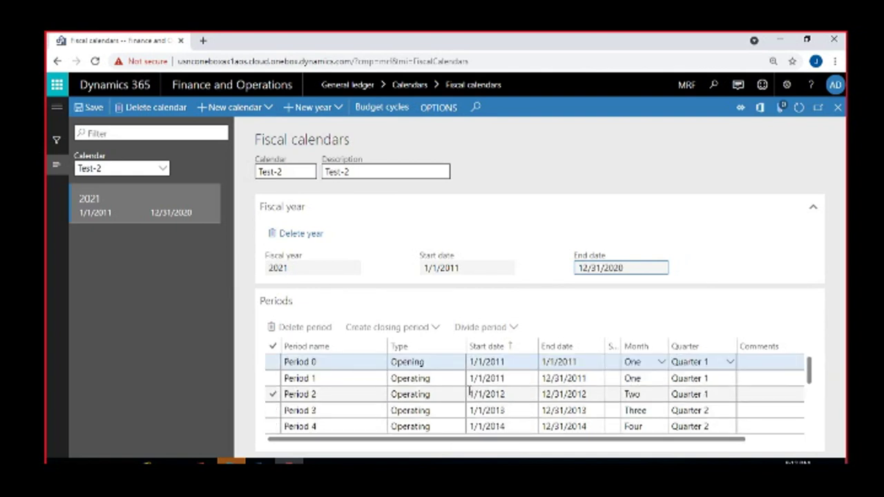
scroll(470, 391, "down", 3)
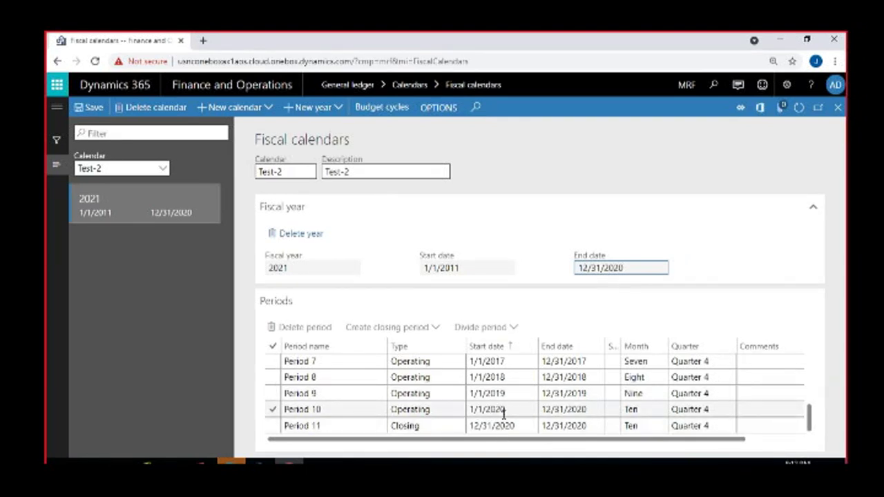
scroll(504, 413, "up", 3)
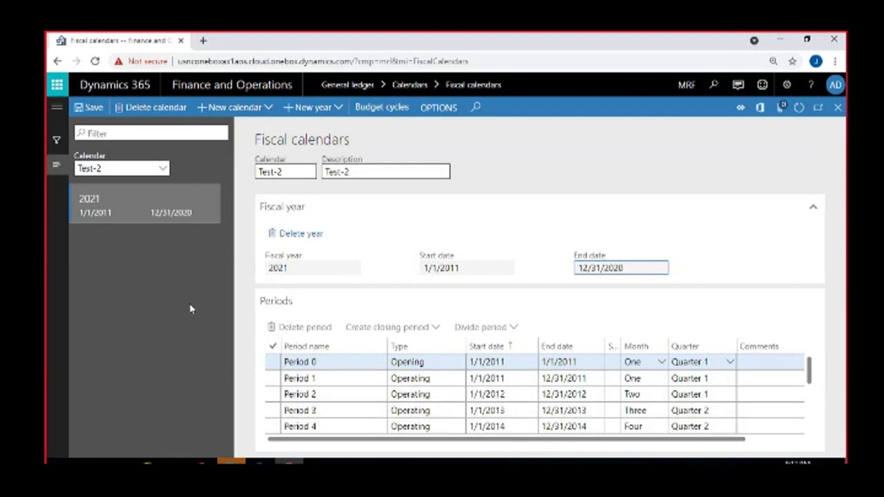
scroll(469, 390, "down", 3)
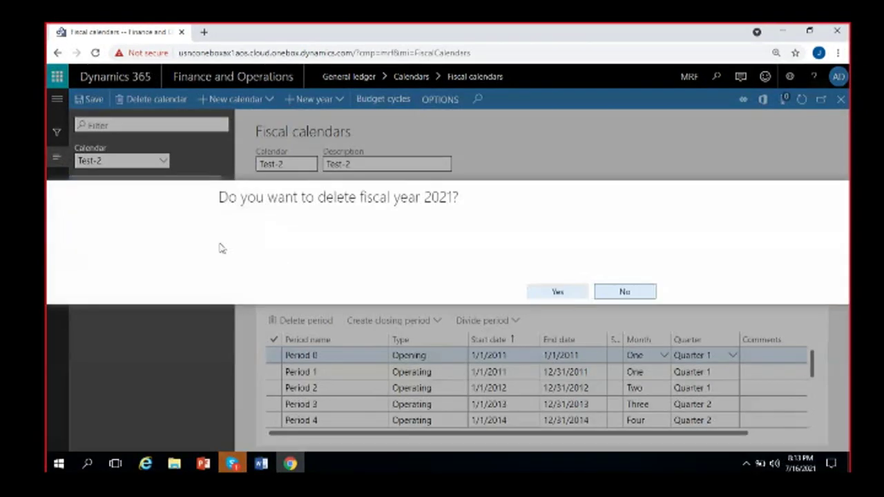
Step: Delete fiscal year 2021 from the Test-2 calendar and create a new fiscal year named FY-2021
key("Return")
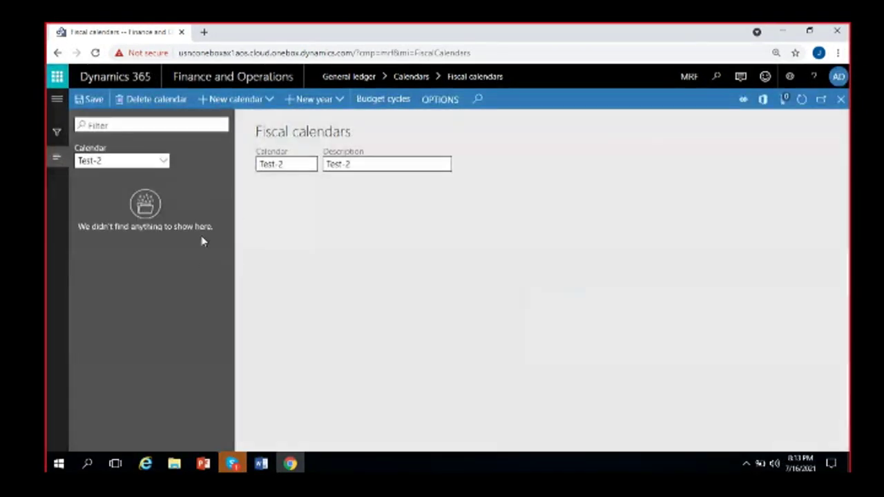
left_click(298, 102)
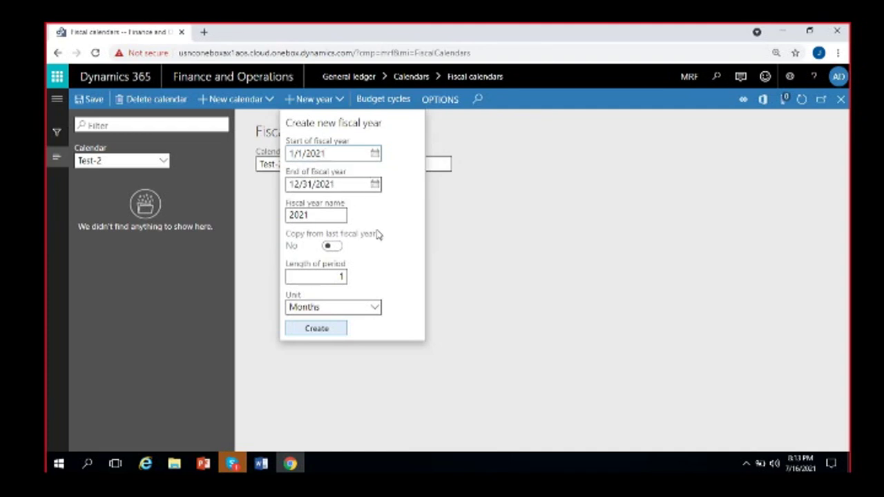
left_click(290, 217)
type("FY-")
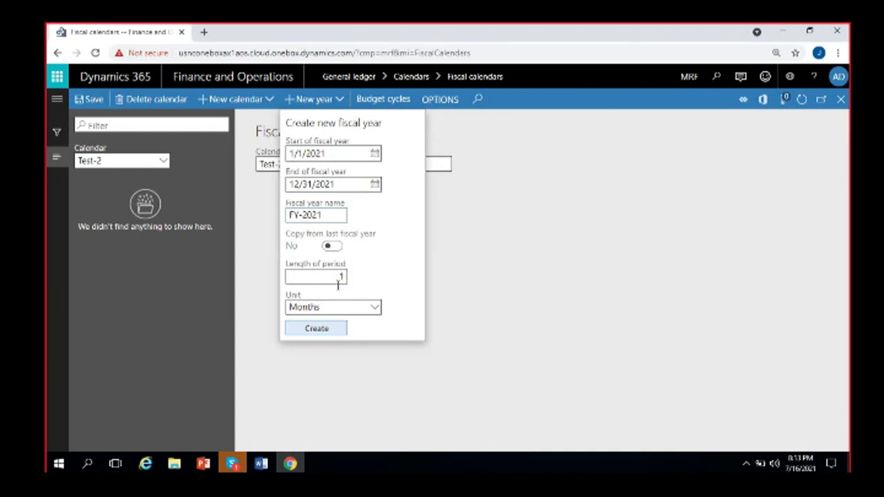
left_click(332, 332)
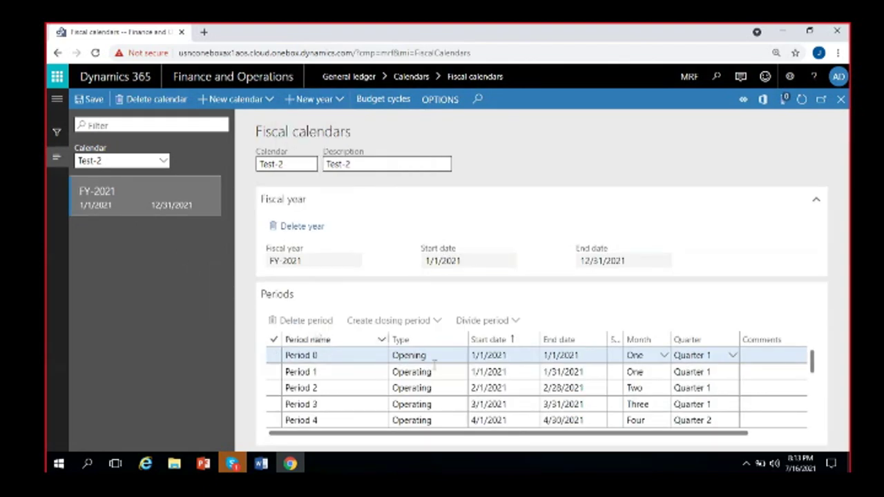
scroll(441, 376, "down", 3)
left_click(446, 371)
scroll(446, 373, "up", 3)
Step: Switch to the Word notes and add the line "US- 1-Jan – 31-Dec" below "Ledger calendar"
left_click(261, 463)
left_click(361, 314)
key("Return")
type("US- !-Jan -")
type("31-Dec")
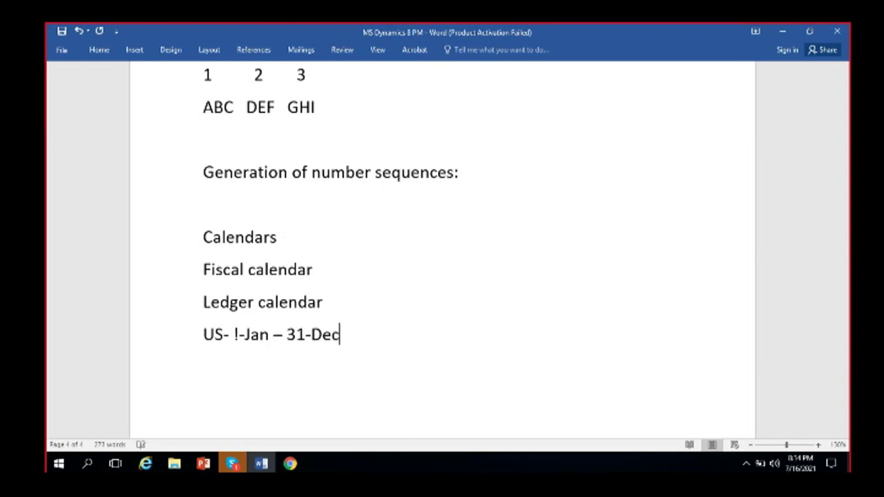
left_click(239, 334)
key("BackSpace")
type("1")
left_click(388, 335)
Step: Add the line "Ind – Apr-1 – 31 Mar" below the US fiscal year range in the notes
key("Return")
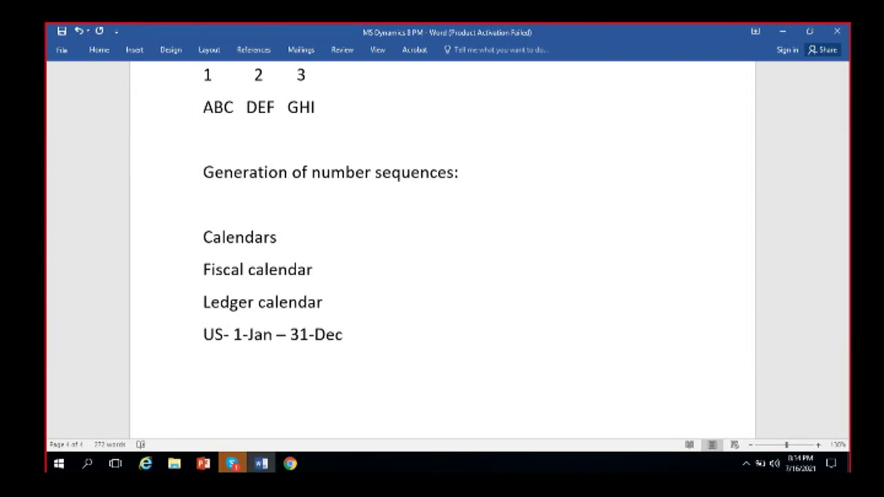
type("Ind - A")
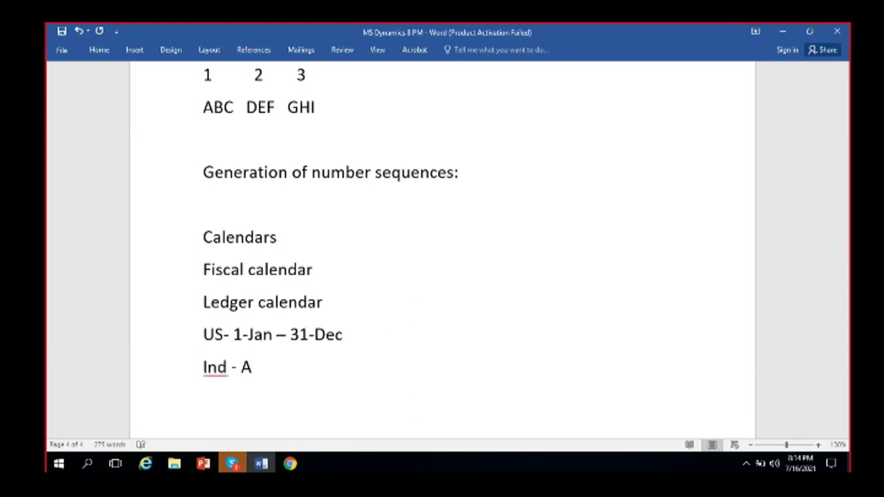
type("pr-1")
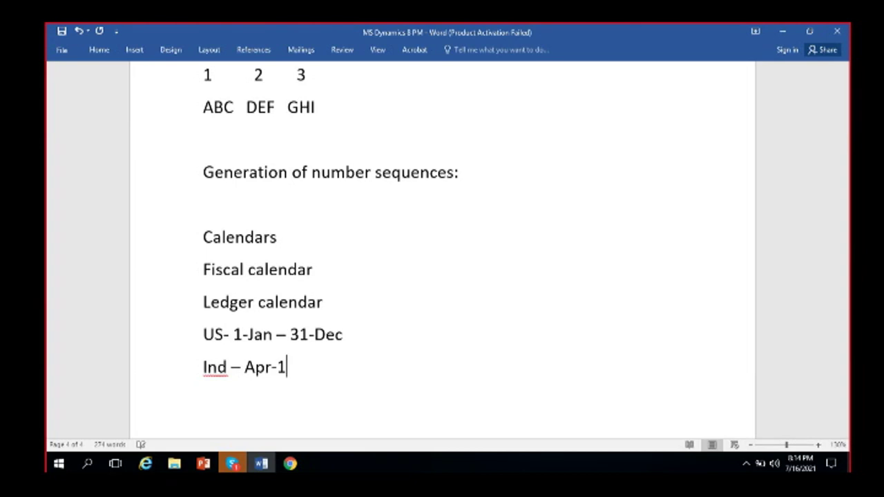
type(" - 31 Mar")
Step: Append the additional range "Jan-1 Mar-31" to the end of the US line
left_click(394, 335)
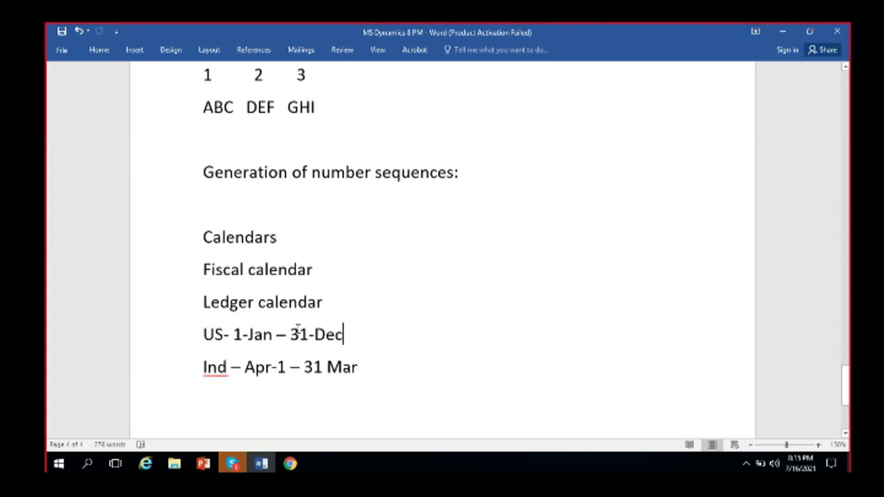
left_click_drag(290, 334, 343, 335)
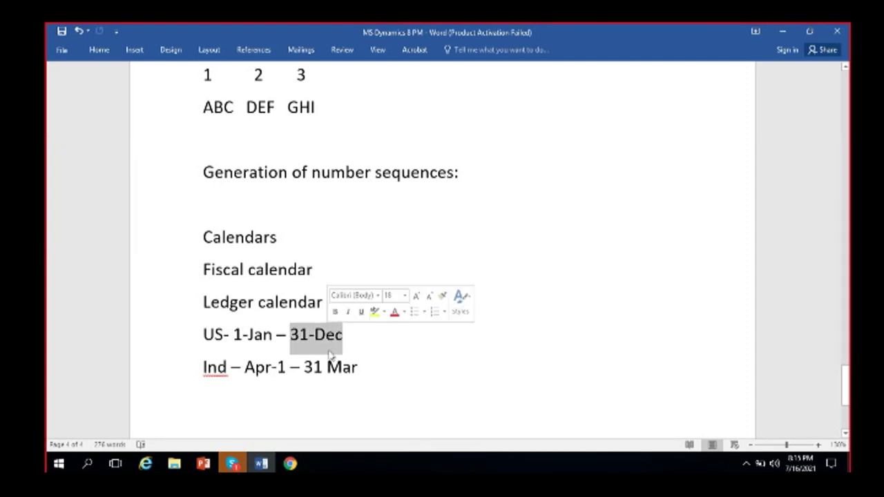
left_click(315, 336)
left_click(329, 334)
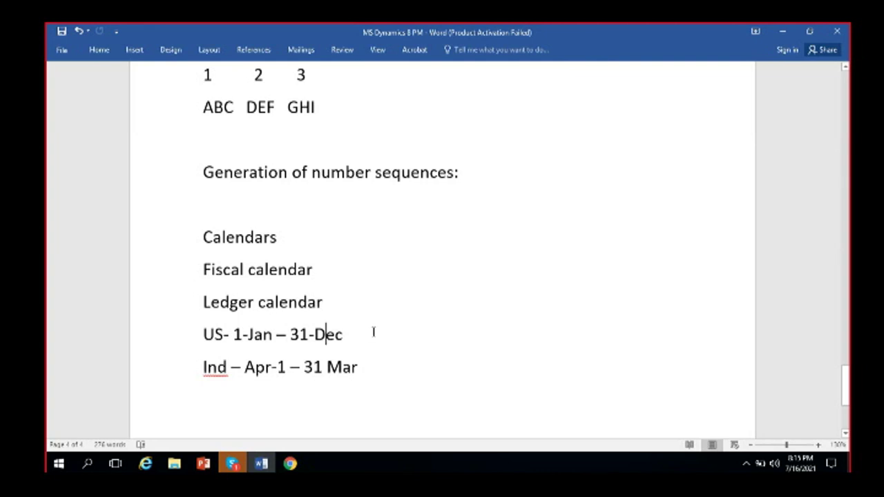
left_click(358, 337)
type("Jan")
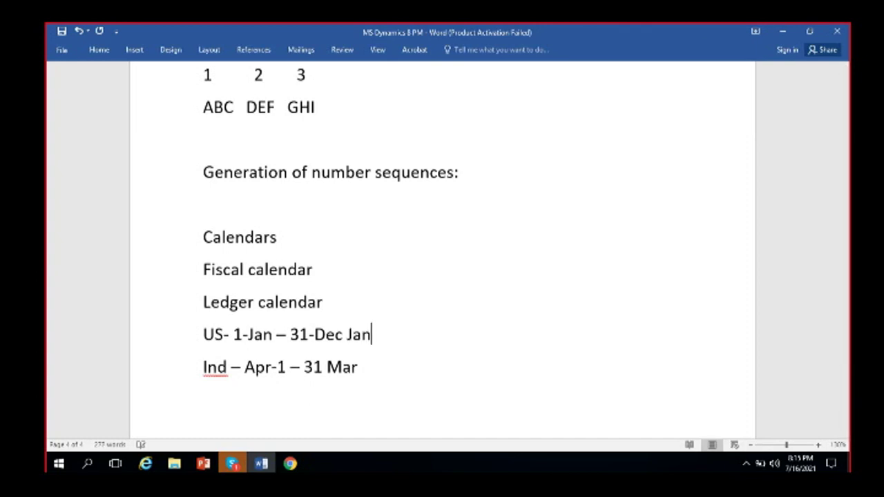
type("-1 Mar-31")
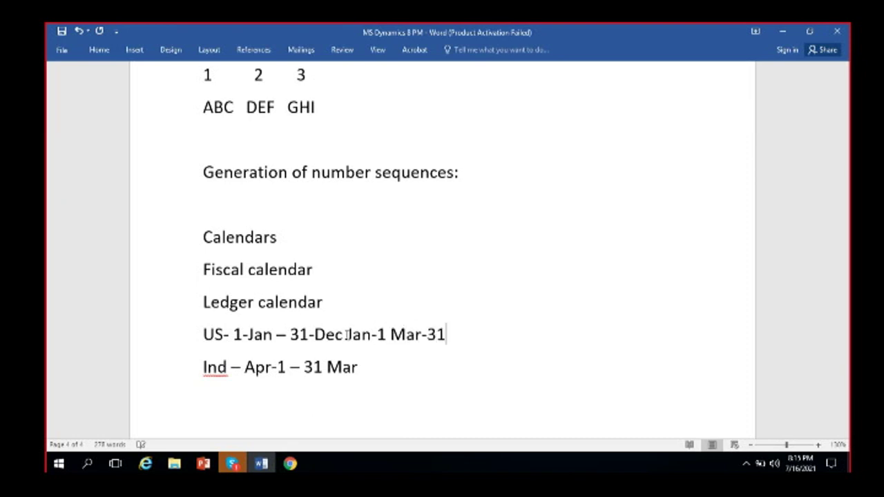
Step: Compare the US range, the additional Jan-1 Mar-31 range and the Indian fiscal year range in the notes
left_click_drag(349, 334, 442, 335)
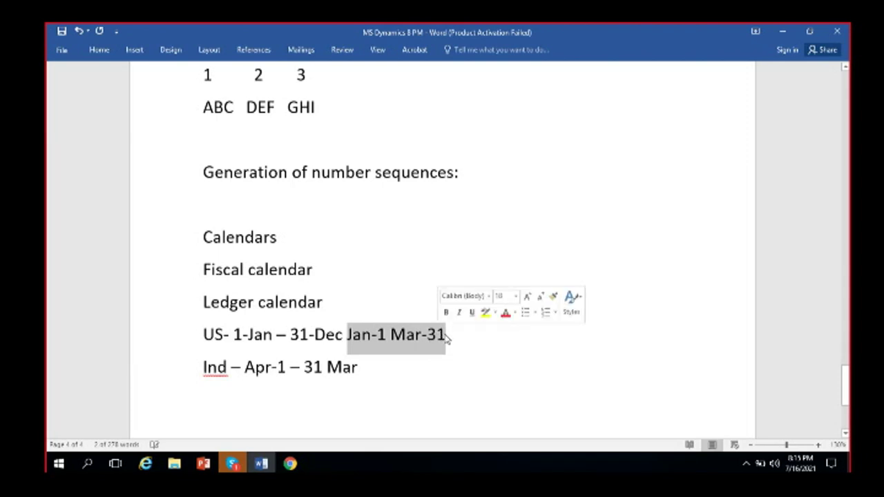
left_click(446, 336)
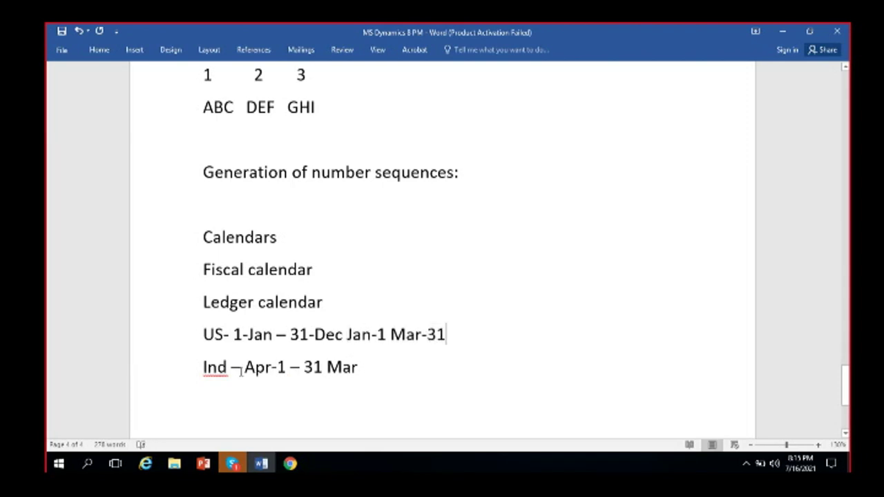
left_click_drag(241, 367, 345, 369)
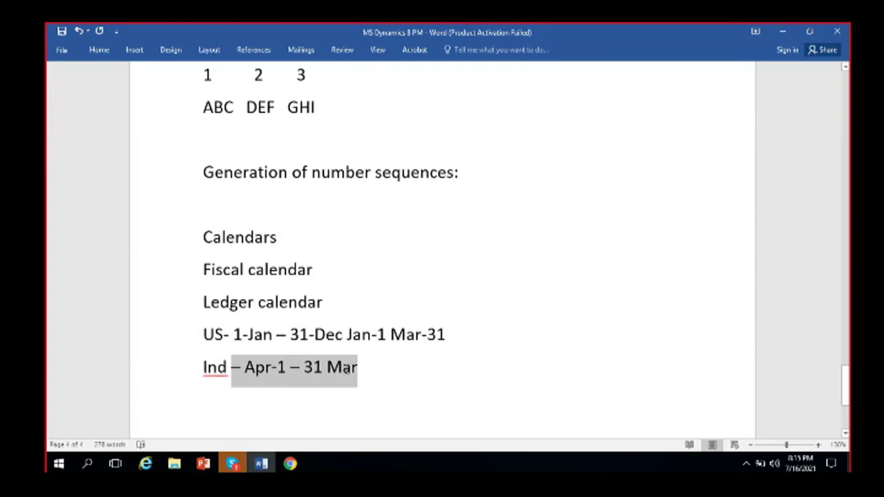
left_click(343, 368)
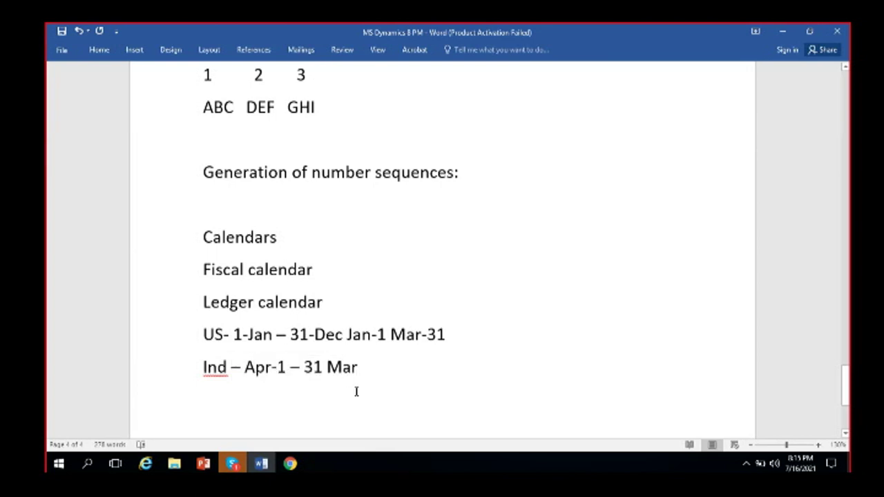
left_click_drag(347, 334, 449, 334)
left_click_drag(203, 334, 447, 333)
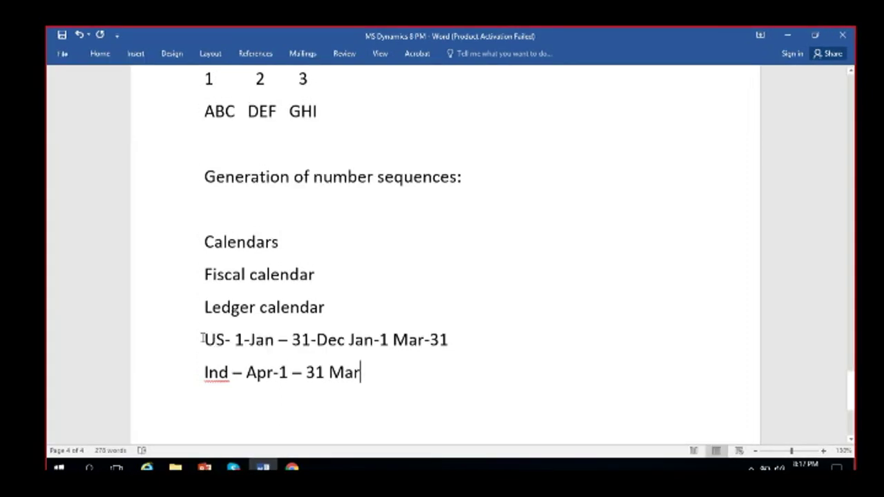
left_click_drag(202, 339, 349, 339)
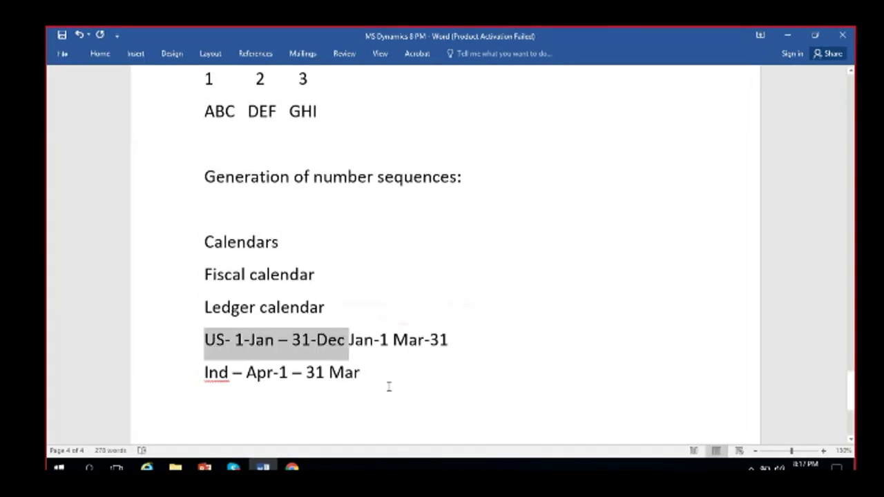
left_click_drag(459, 342, 349, 340)
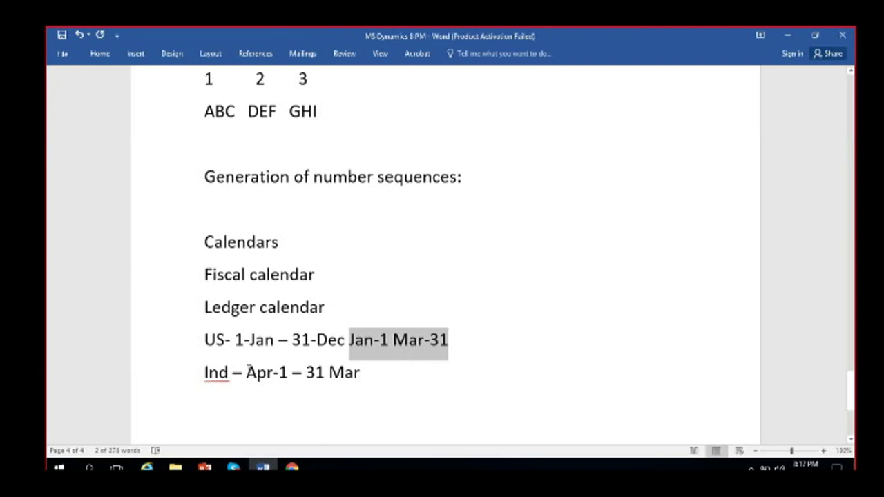
left_click_drag(245, 372, 360, 372)
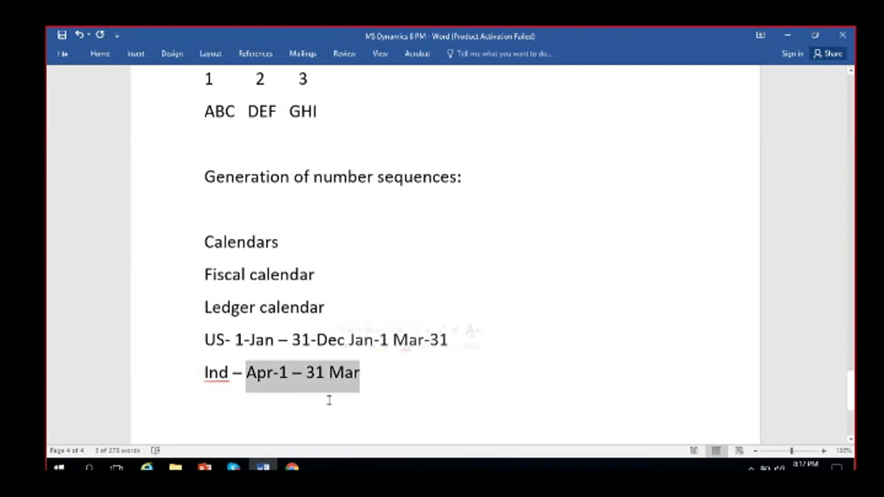
left_click(348, 339)
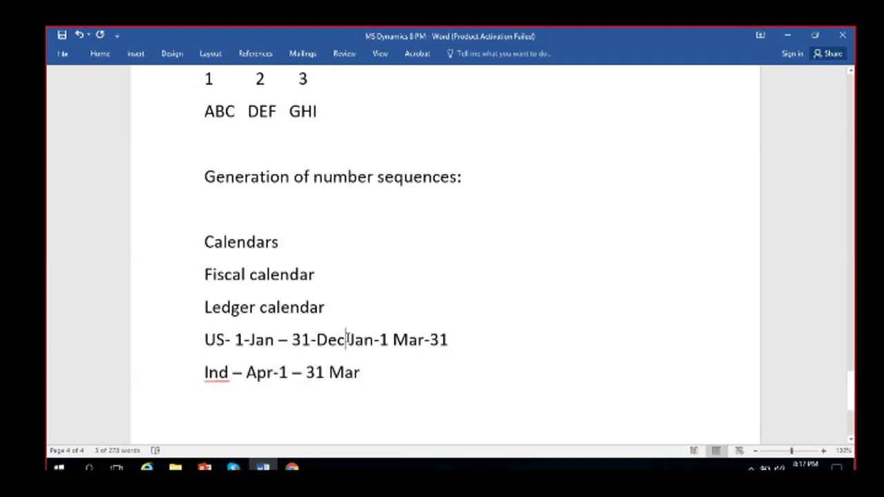
left_click_drag(349, 339, 442, 337)
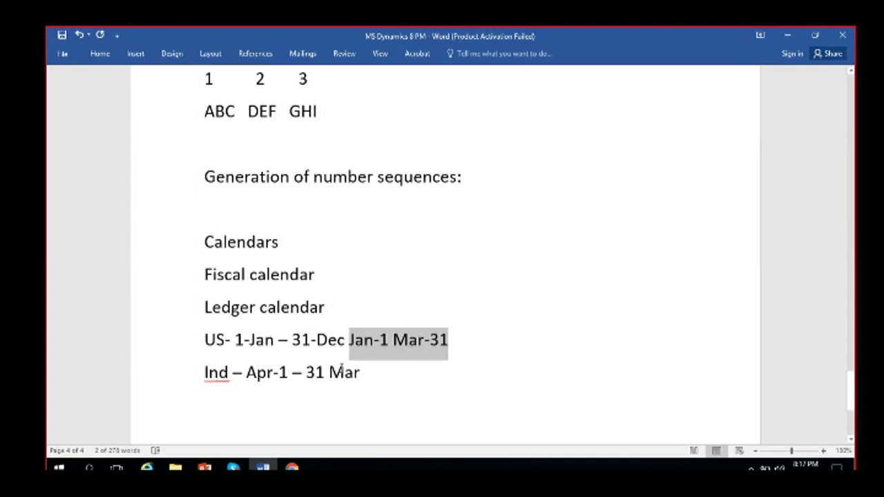
Step: Switch to Dynamics 365 and start a new fiscal year named FY-Add for the Test-2 calendar
left_click(292, 468)
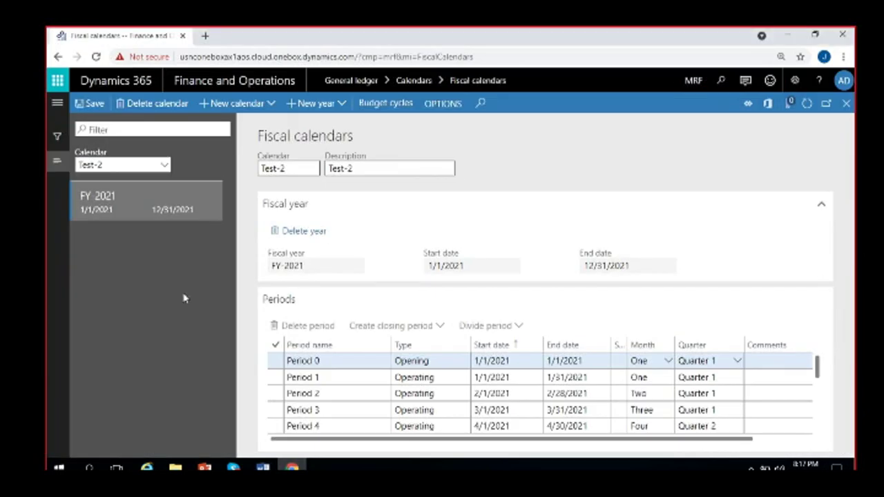
left_click(320, 110)
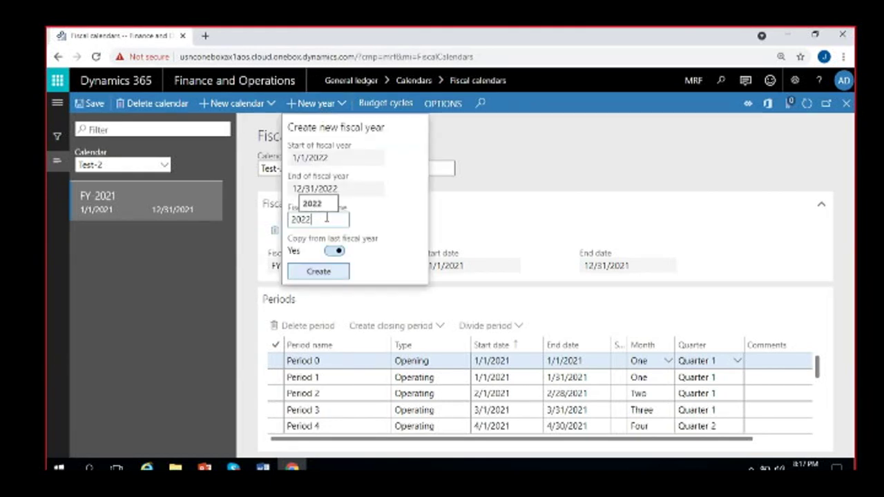
type("FY-Add")
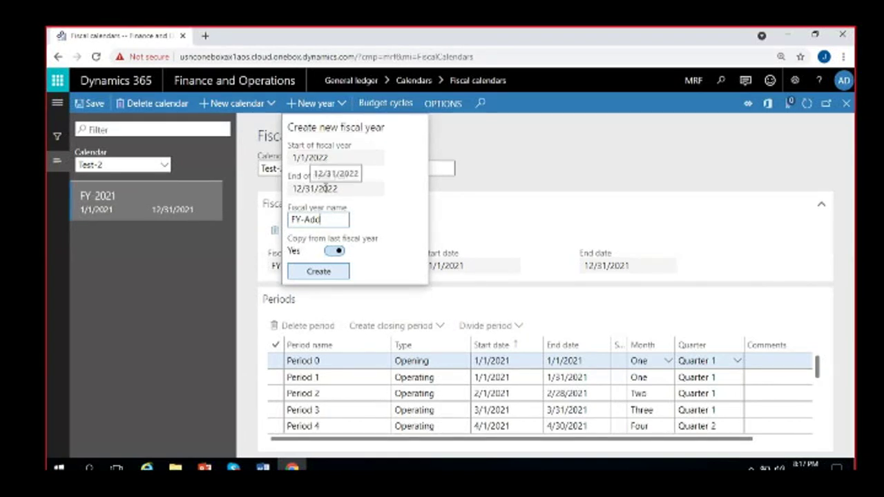
Step: Check the additional Jan-1 Mar-31 range in the Word notes and return to the new fiscal year form in Dynamics 365
left_click(262, 467)
left_click(417, 340)
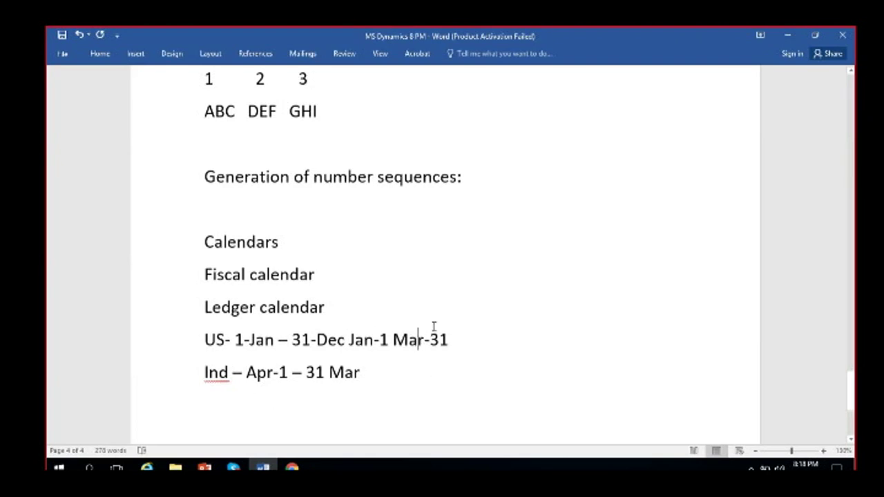
left_click(292, 467)
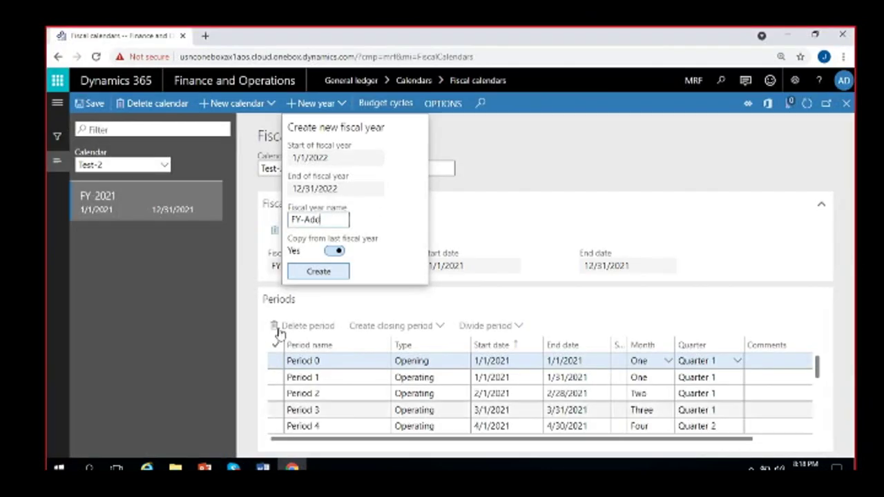
Step: Turn off copying from the last fiscal year and set the end of the fiscal year to 3/31/2022
left_click(335, 251)
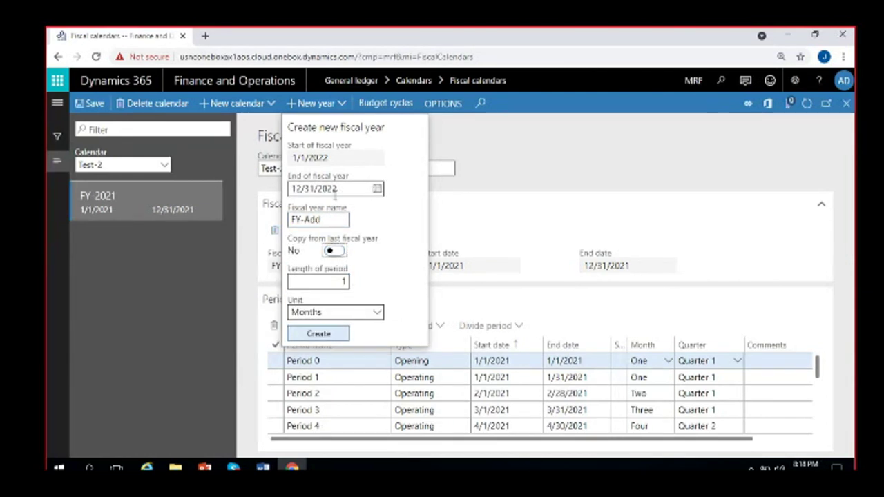
left_click(377, 188)
left_click(342, 224)
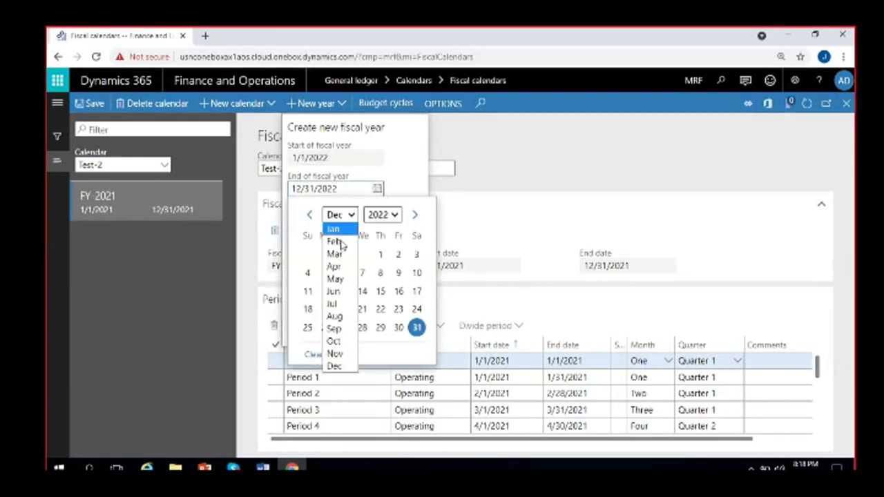
left_click(336, 253)
left_click(381, 328)
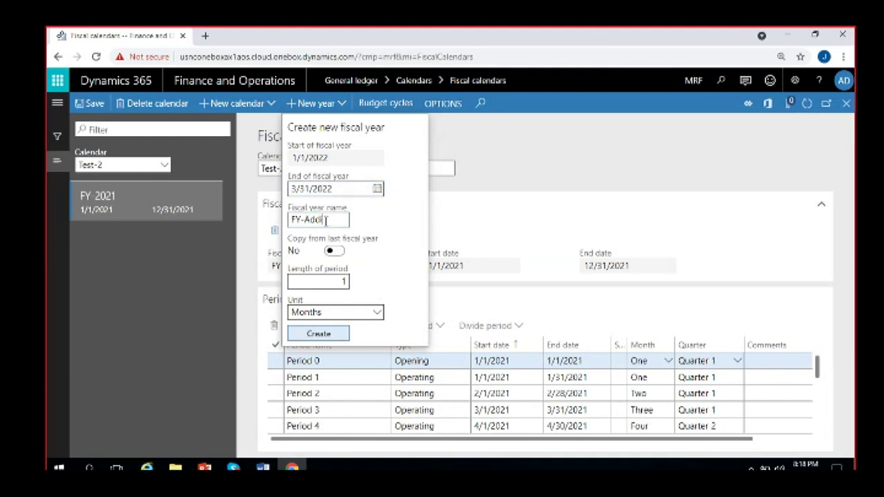
Step: Keep the name FY-Add and create the fiscal year with a period length of 1 month
type("io")
key("BackSpace")
key("BackSpace")
left_click(347, 328)
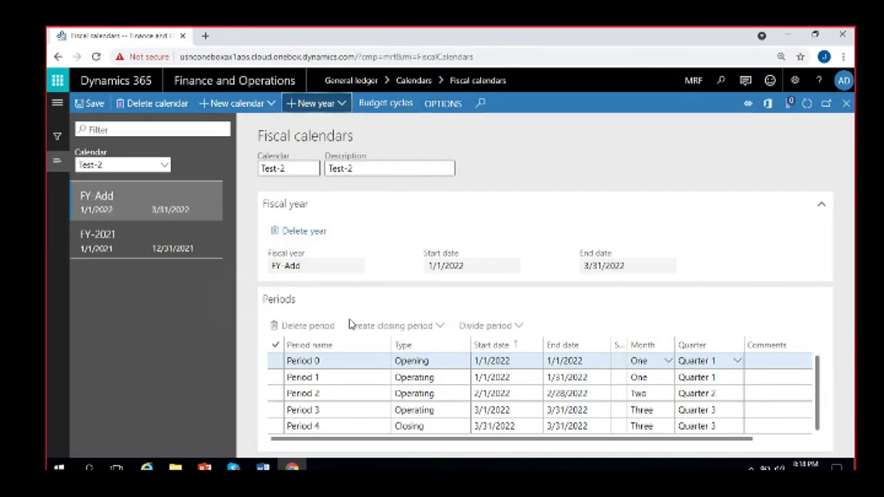
Step: Examine the FY-Add periods and their dates from opening through operating to closing
left_click(413, 377)
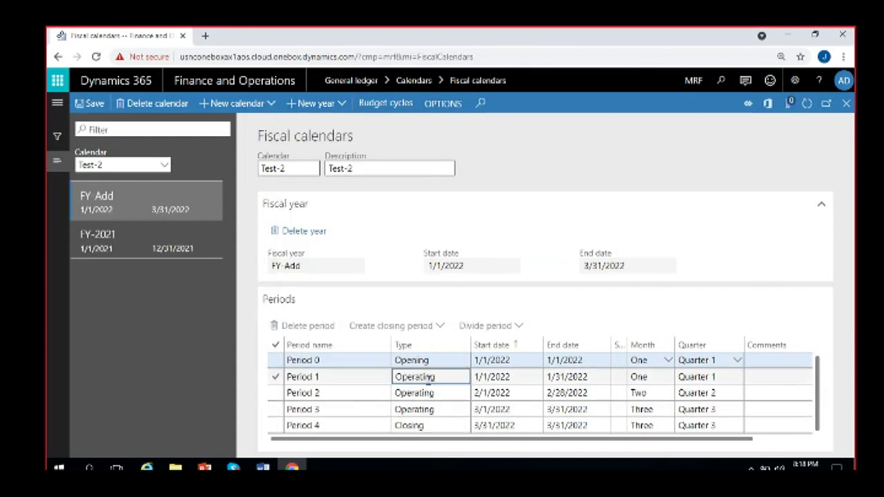
left_click(494, 408)
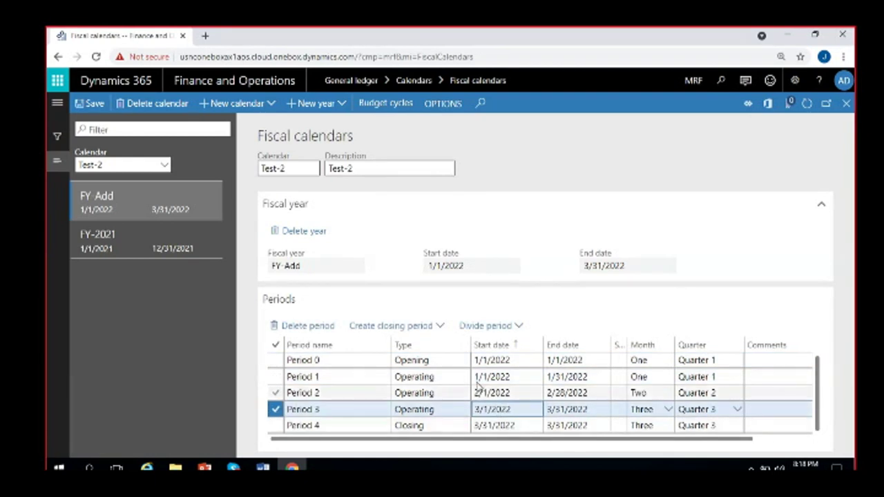
left_click(445, 360)
left_click(430, 427)
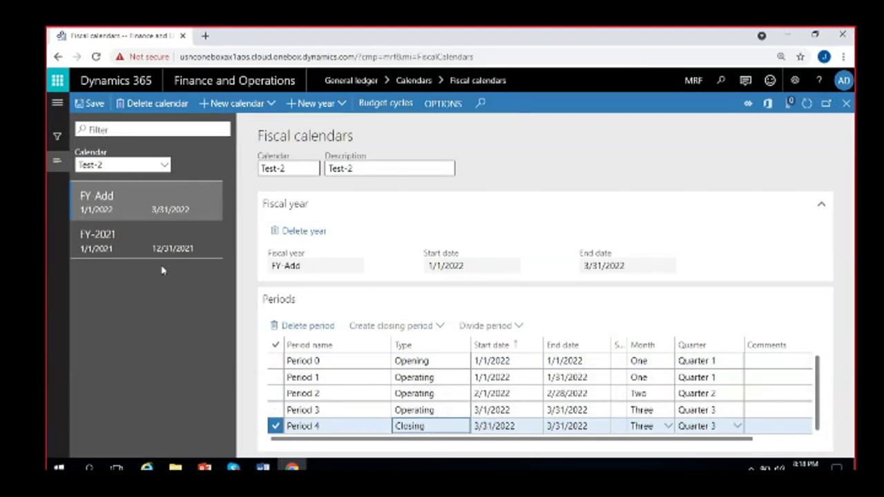
Step: Start another new fiscal year for the Test-2 calendar and review its proposed start and end dates
left_click(336, 104)
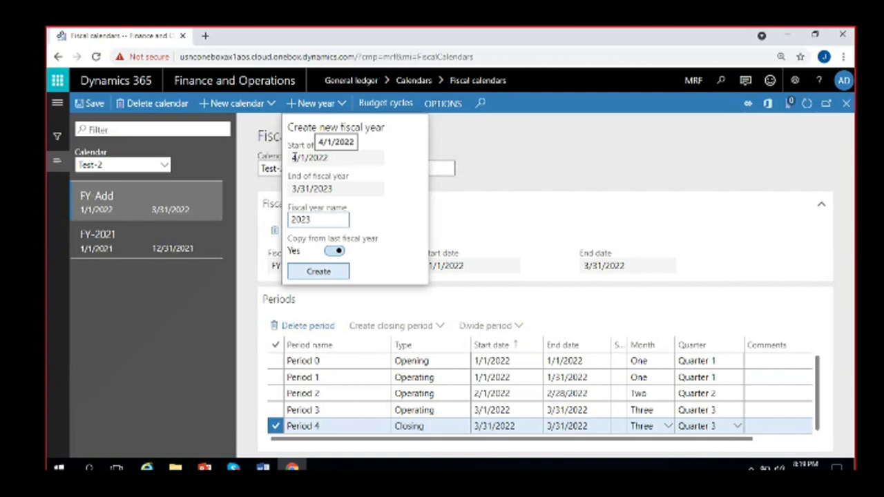
left_click_drag(293, 157, 330, 158)
left_click(292, 188)
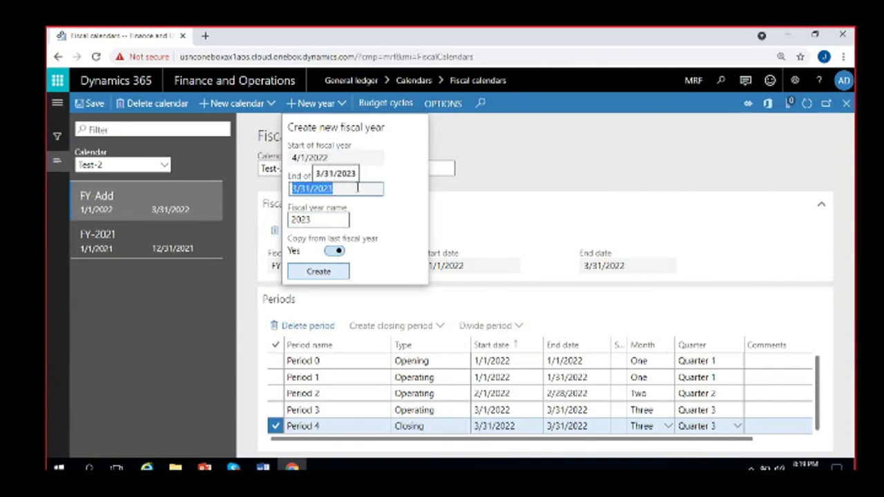
left_click(357, 187)
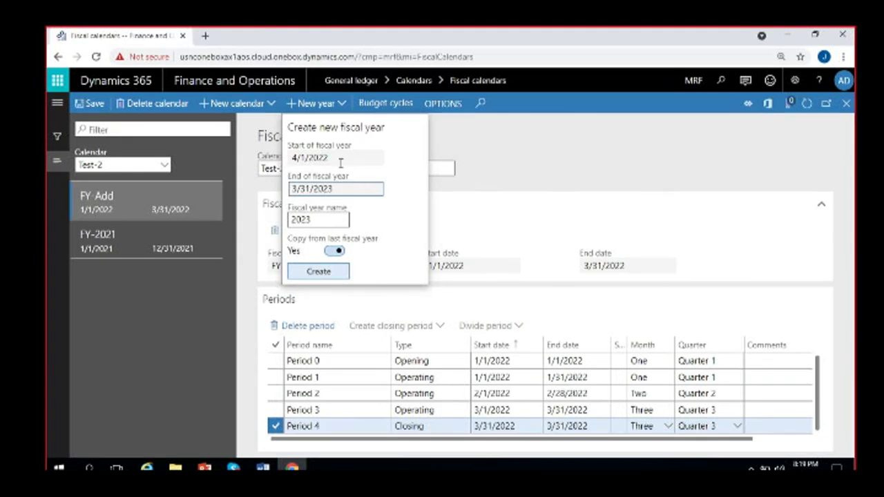
left_click(291, 158)
left_click(346, 190)
left_click_drag(339, 190, 296, 190)
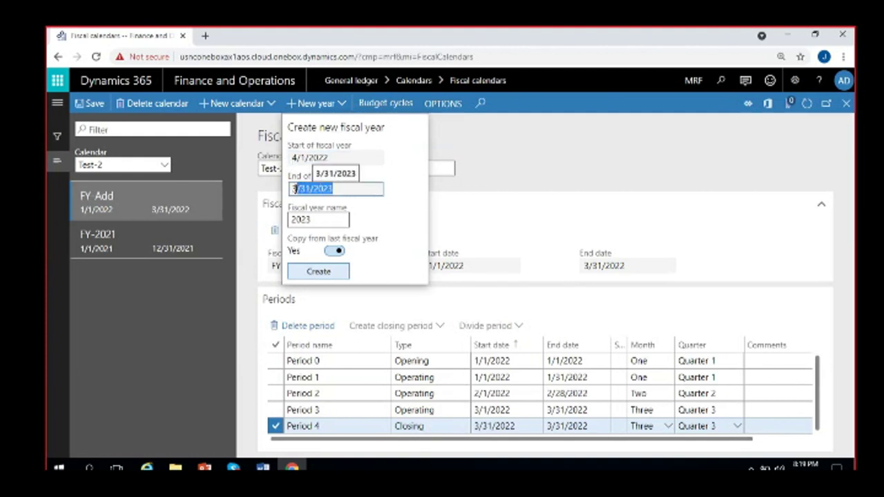
left_click(338, 189)
Step: Name the new fiscal year FY-2022-23, turn off copying from the last fiscal year, and create it with 1-month periods
left_click(292, 219)
type("FY-")
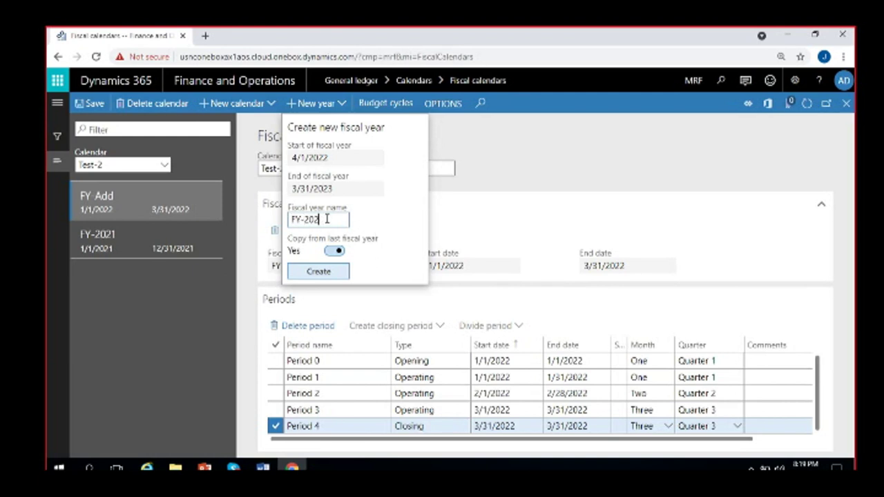
type("-23")
left_click(336, 252)
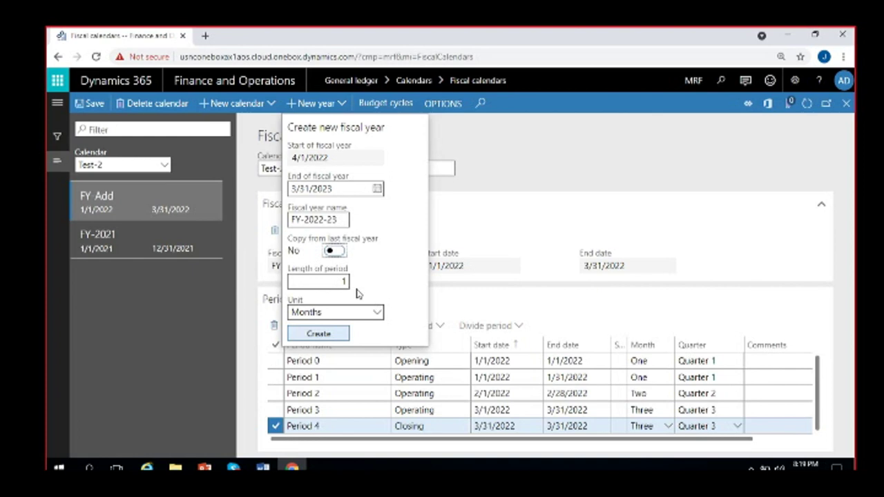
left_click(332, 335)
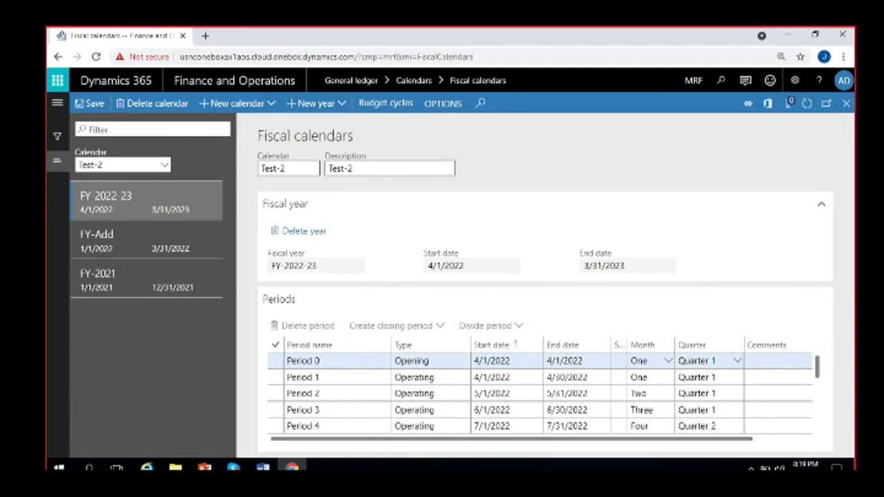
Step: Create the following fiscal year for Test-2 named FY-2023-24, copying the settings from the last fiscal year
left_click(310, 113)
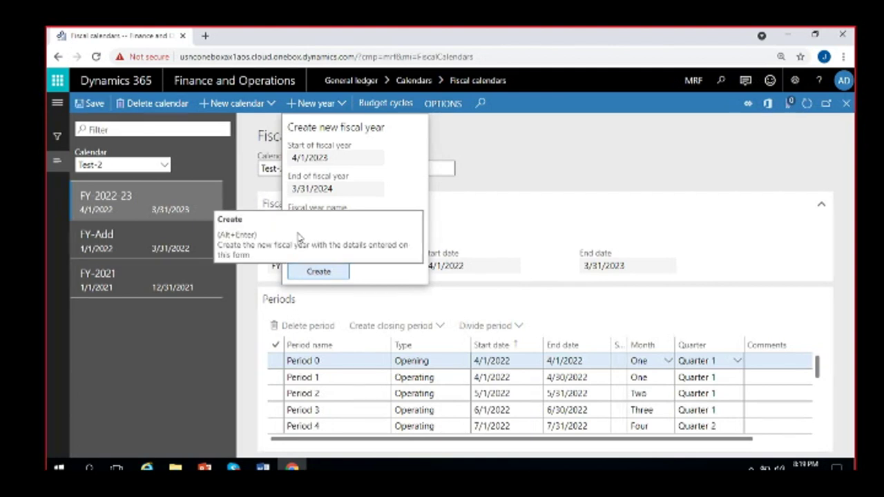
left_click(292, 219)
type("FY-2024")
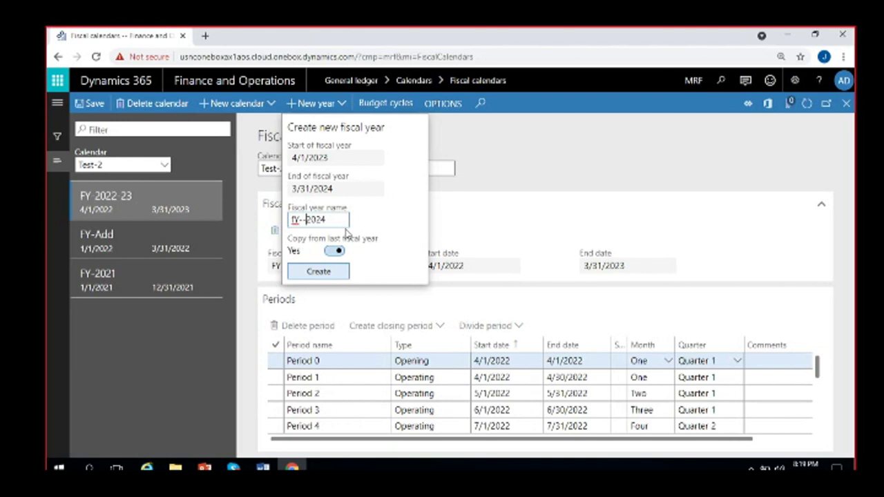
key("BackSpace")
key("BackSpace")
key("BackSpace")
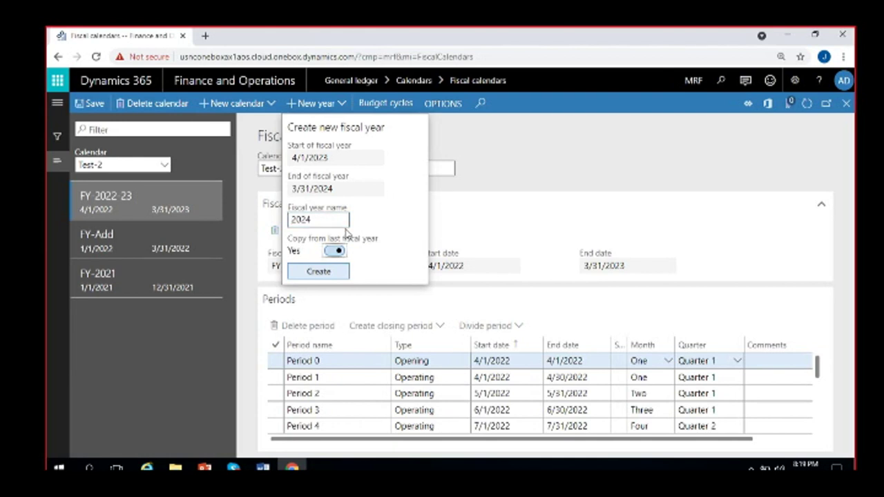
type("FY-")
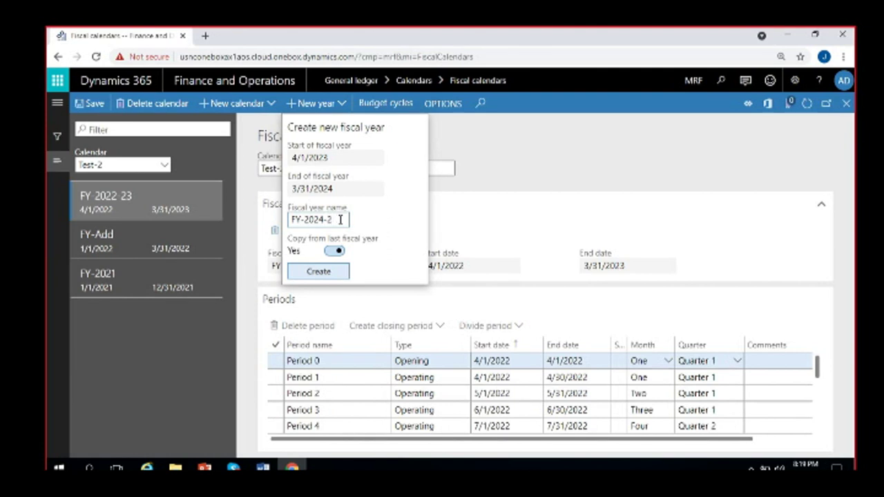
key("BackSpace")
key("BackSpace")
key("BackSpace")
type("3-24")
left_click(314, 273)
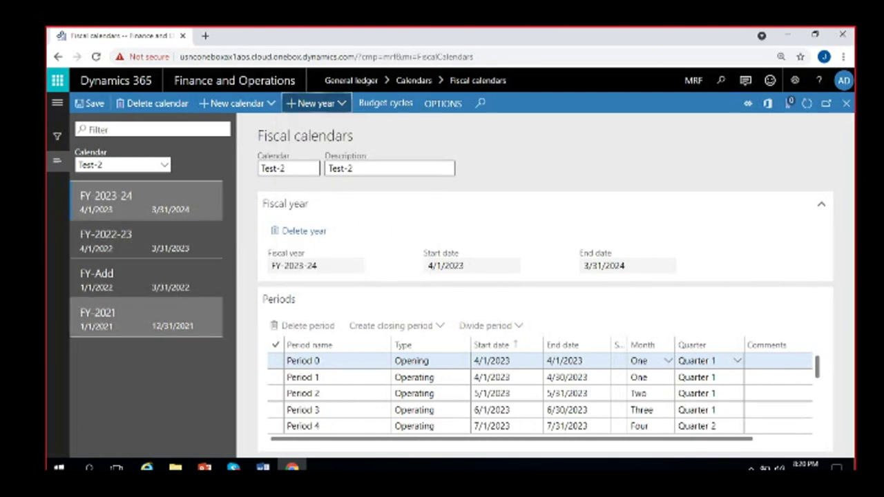
Step: Review the date ranges and periods of FY-2021, FY-2022-23 and the transitional FY-Add year in turn
left_click(125, 332)
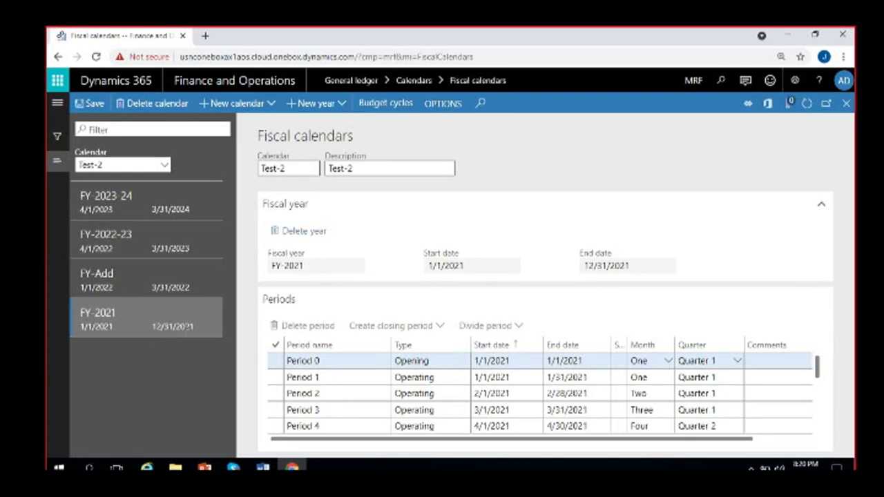
left_click(144, 242)
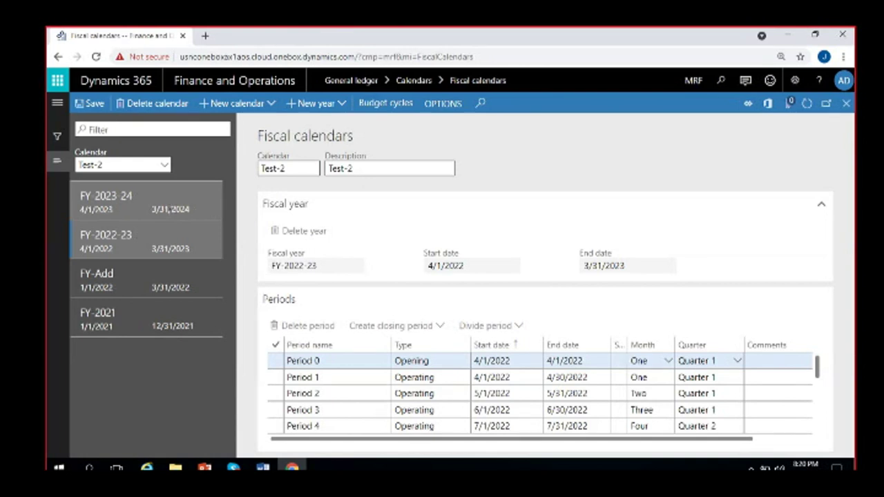
left_click(129, 304)
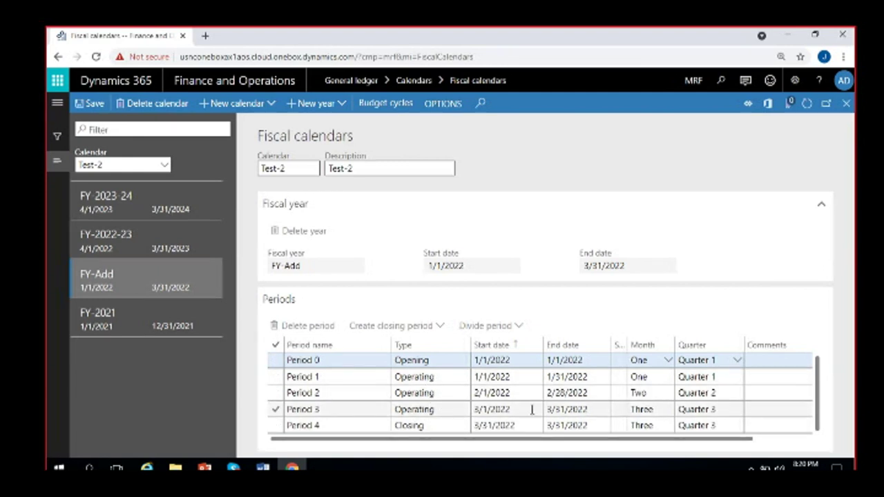
left_click(129, 236)
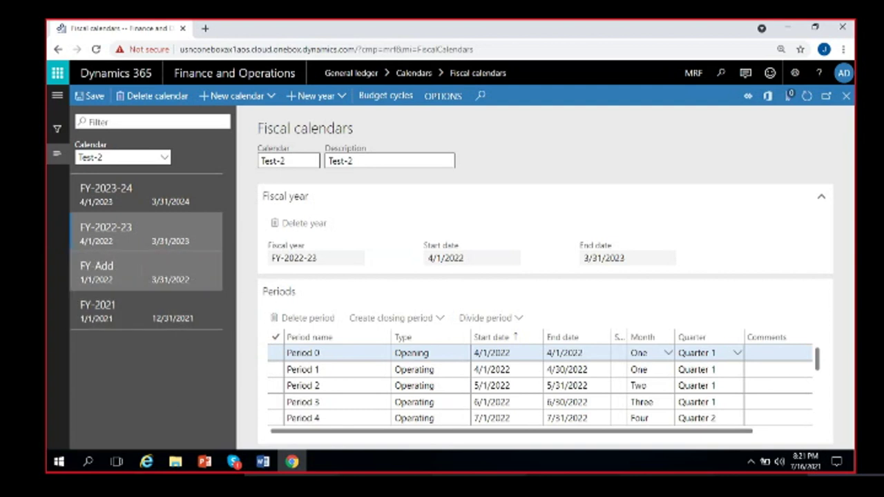
left_click(141, 273)
Step: Delete the fiscal years FY-2023-24, FY-2022-23 and FY-Add from the Test-2 calendar
left_click(162, 201)
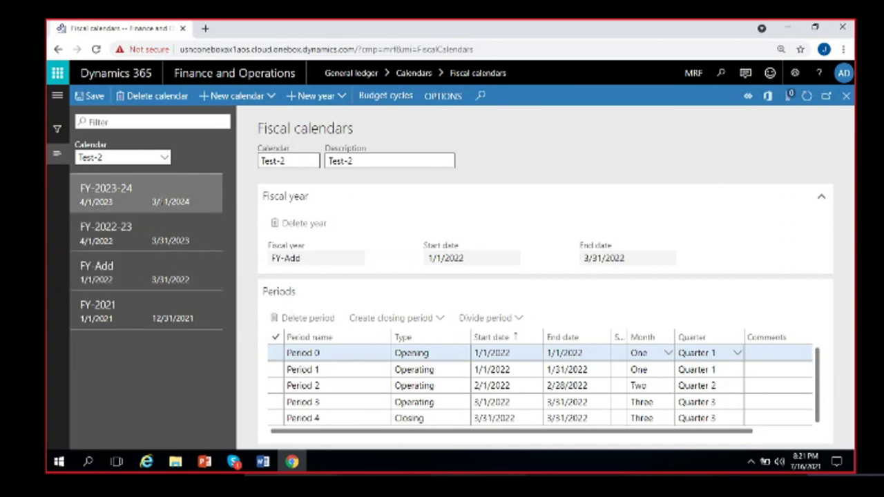
left_click(302, 223)
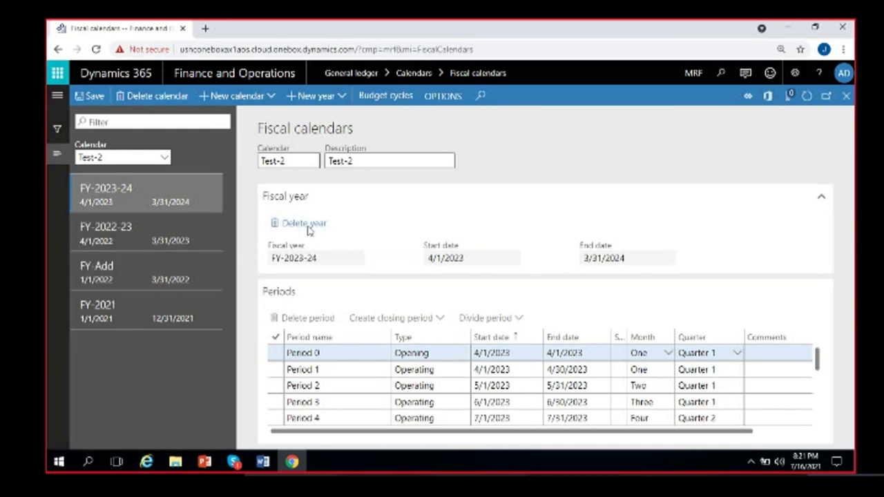
left_click(561, 289)
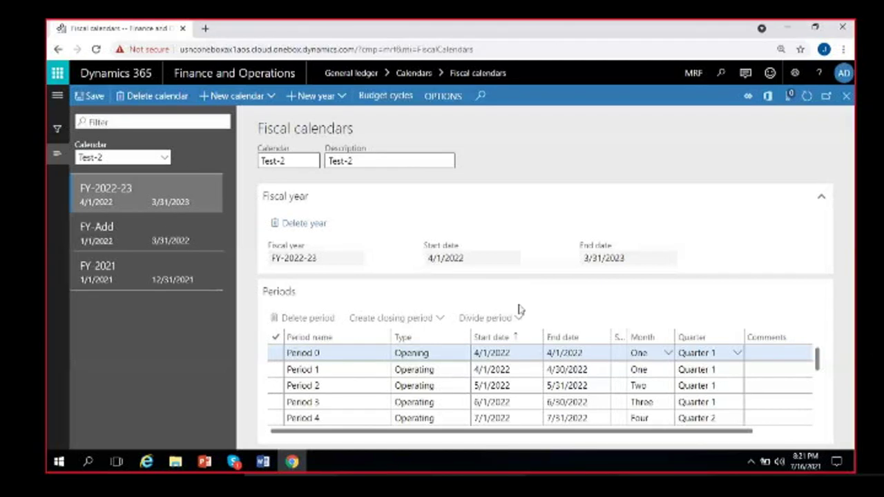
left_click(299, 224)
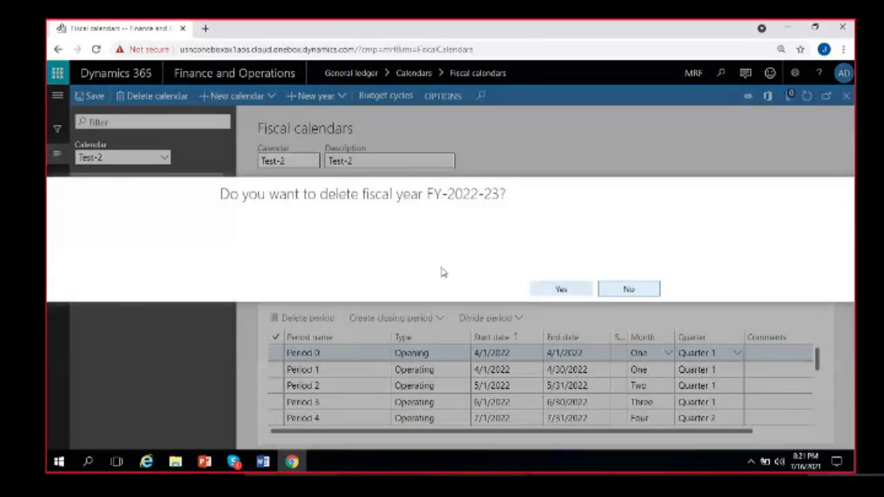
left_click(561, 288)
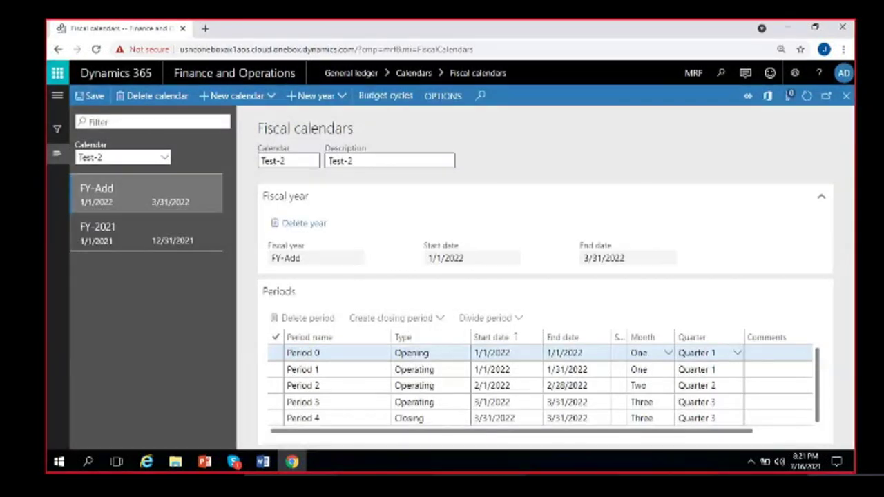
left_click(304, 223)
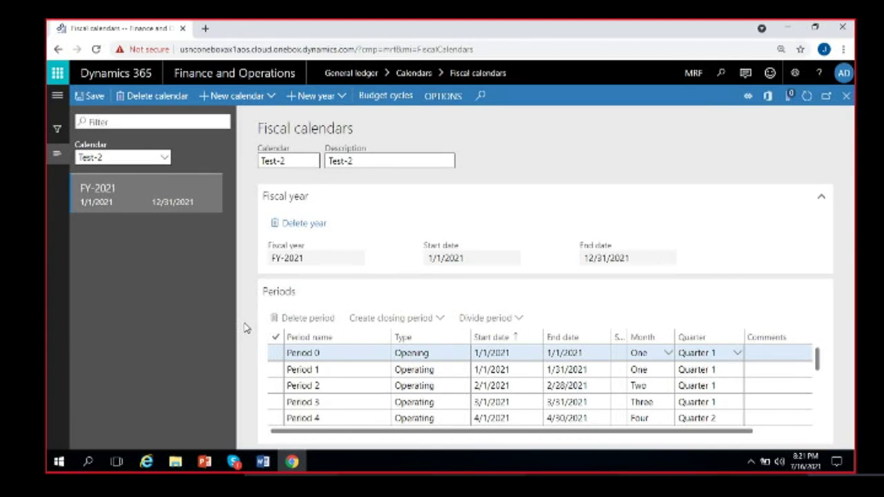
Step: Create fiscal year 2022 ending 3/31/2023 with 1-month periods, without copying from the last fiscal year
left_click(328, 101)
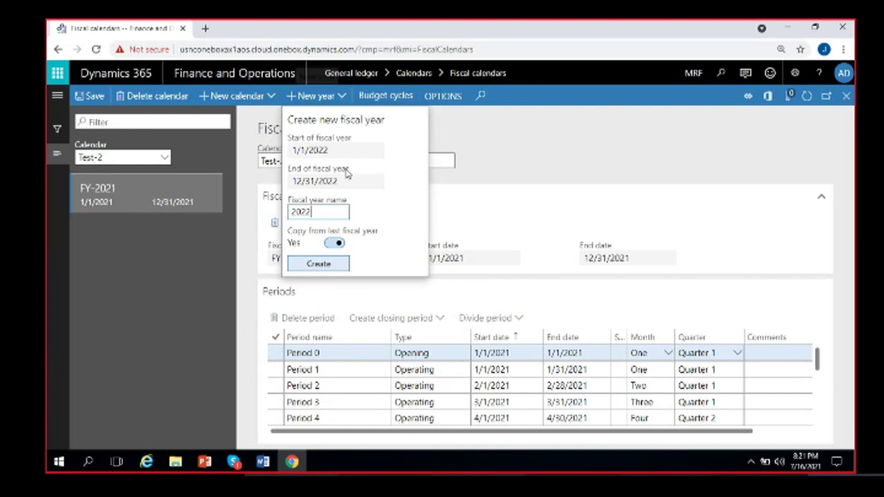
left_click(334, 245)
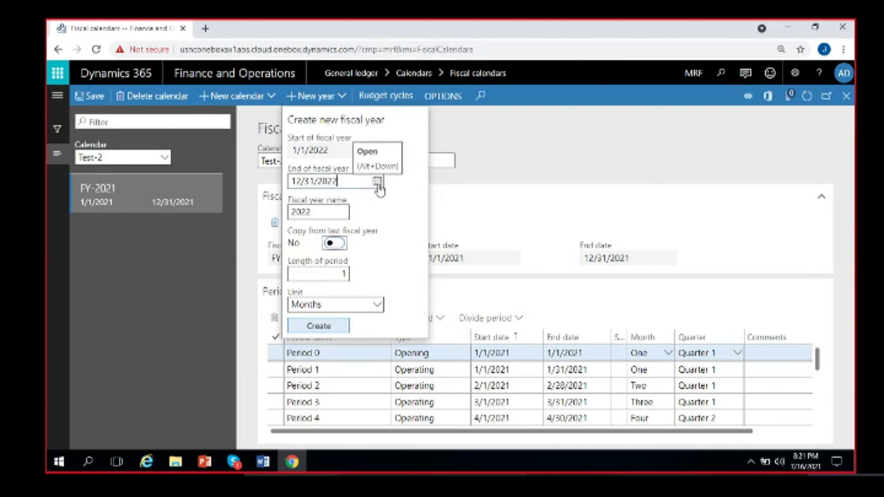
left_click(377, 182)
left_click(414, 207)
left_click(414, 207)
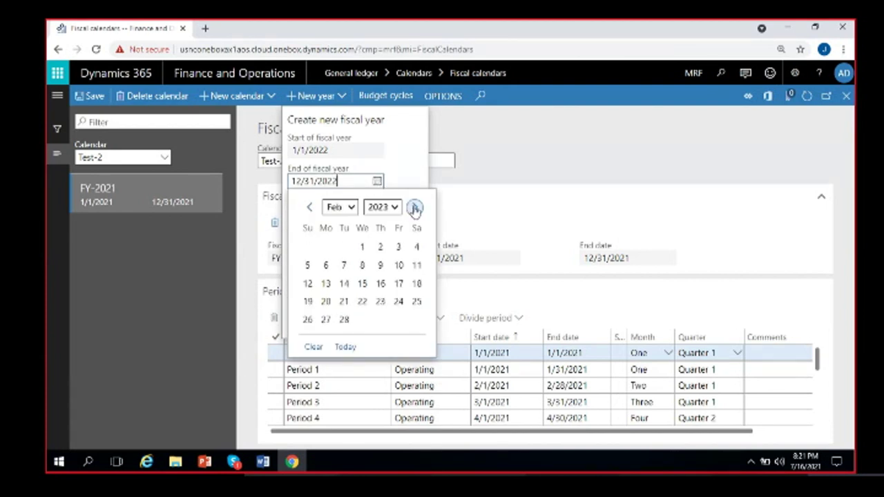
left_click(414, 208)
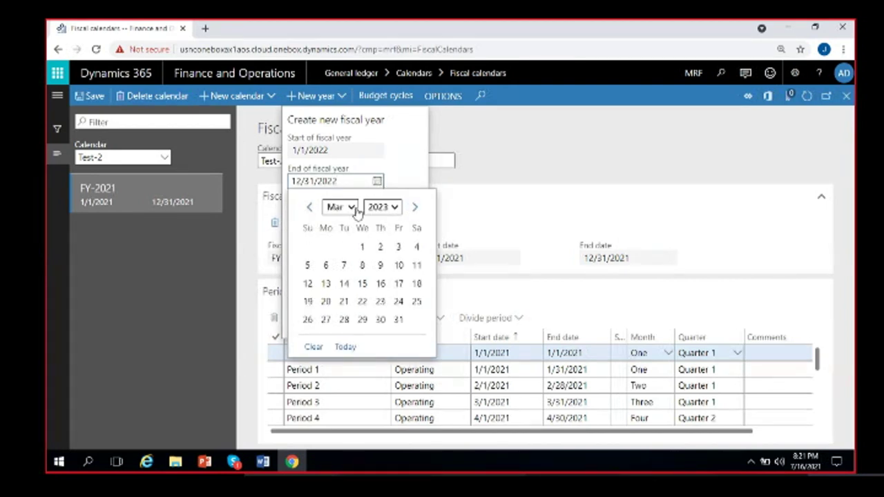
left_click(397, 320)
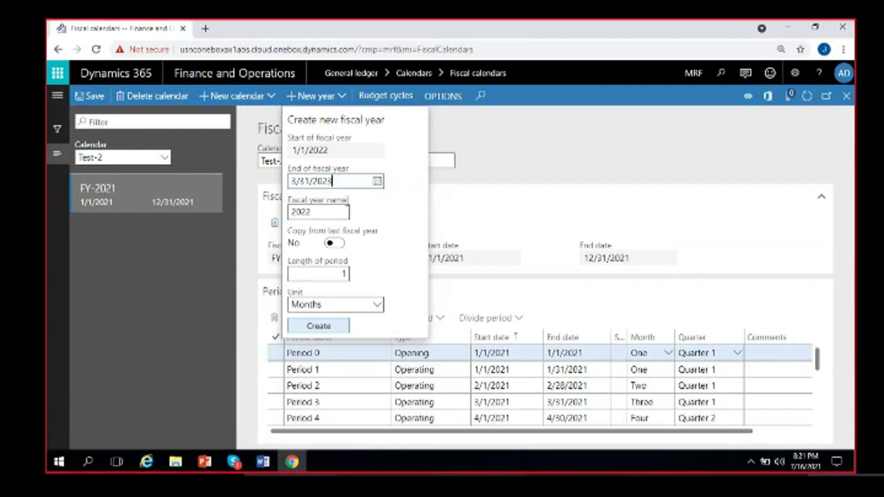
left_click(331, 151)
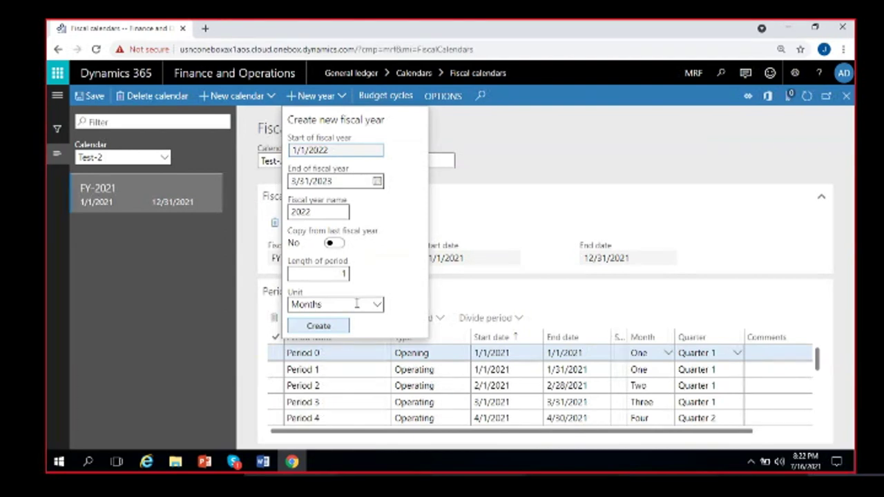
left_click(335, 330)
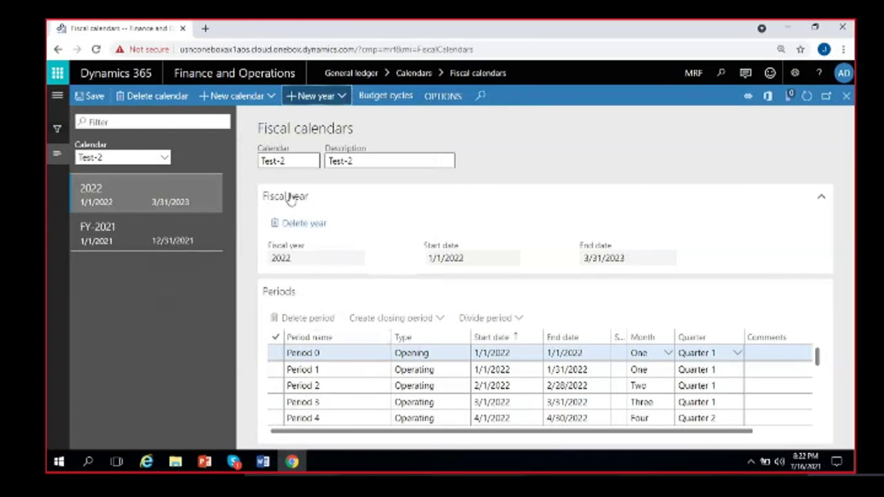
Step: Check the start and end dates proposed for the fiscal year following 2022, without creating it
left_click(336, 100)
left_click(319, 150)
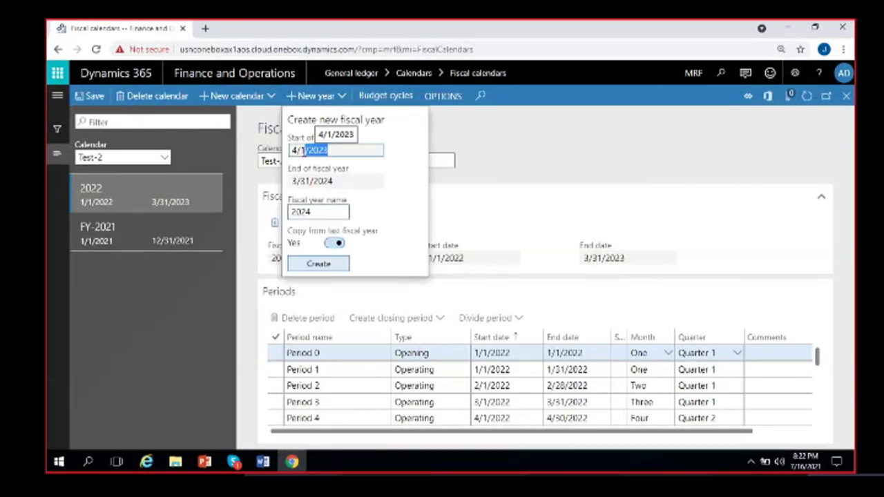
left_click(350, 183)
left_click_drag(350, 182, 298, 182)
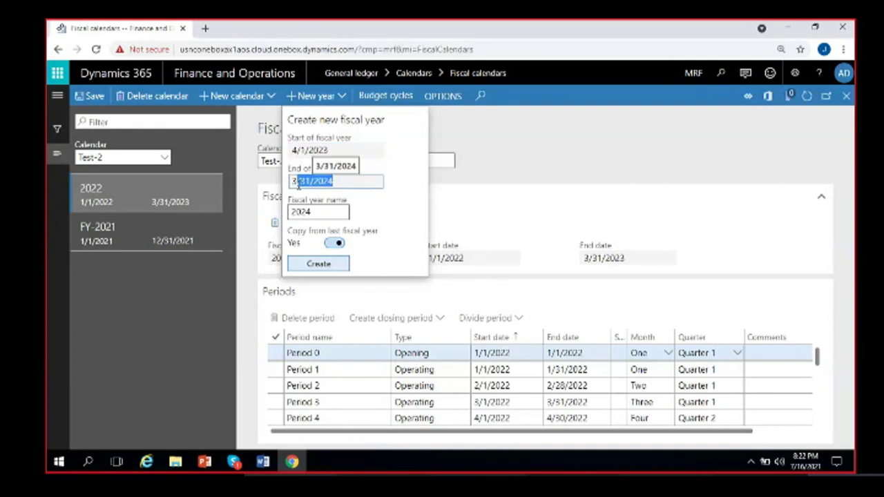
left_click(373, 184)
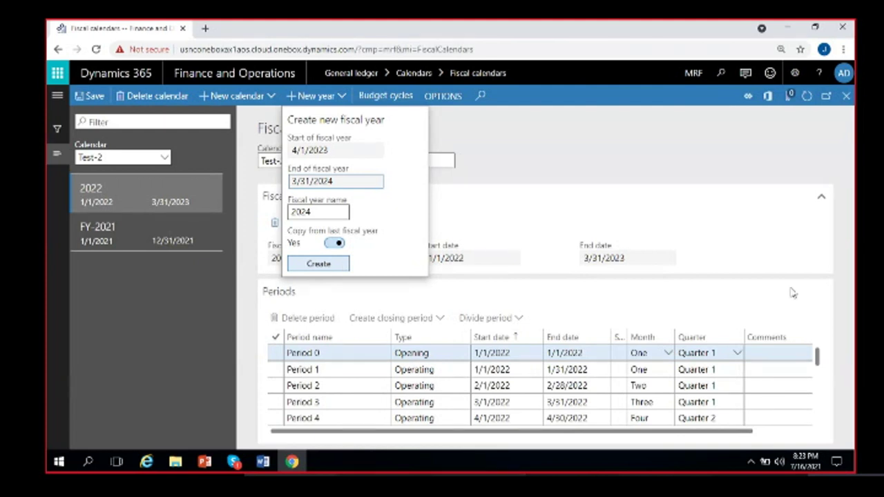
left_click(568, 164)
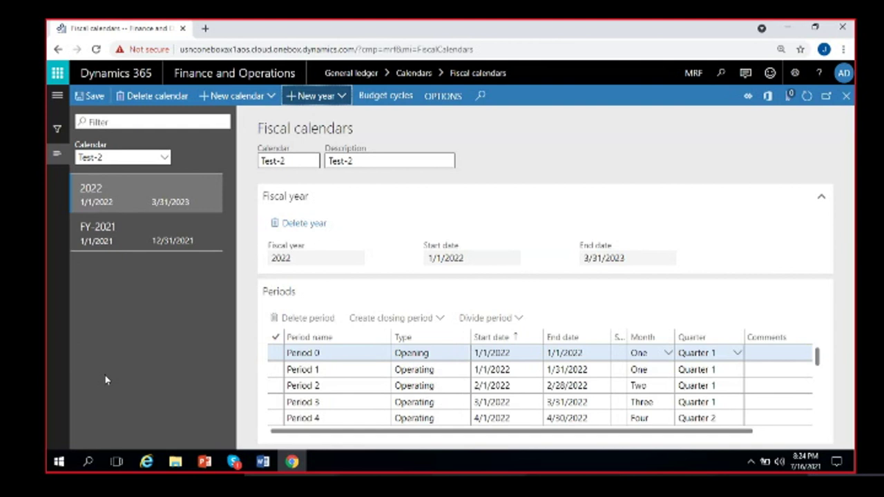
Step: Switch to the MRF Cal calendar and examine its FY-2021 periods, including the dates of Period 1 and Period 2
left_click(163, 159)
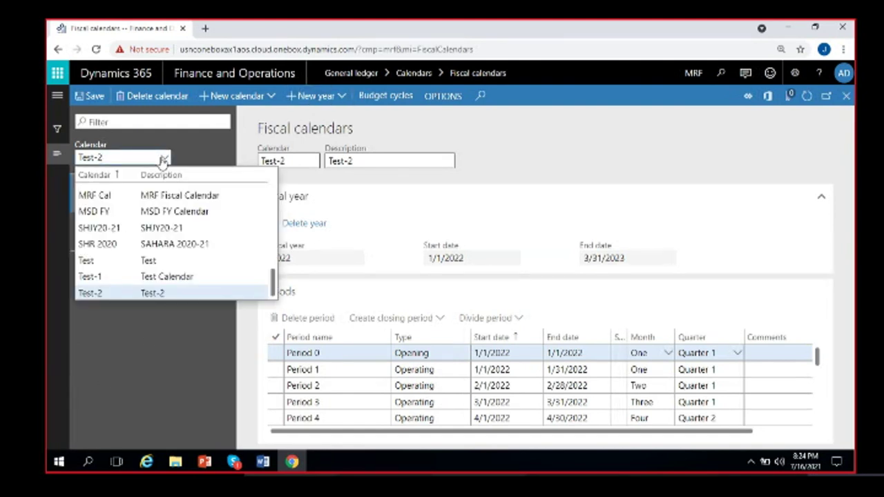
left_click(110, 195)
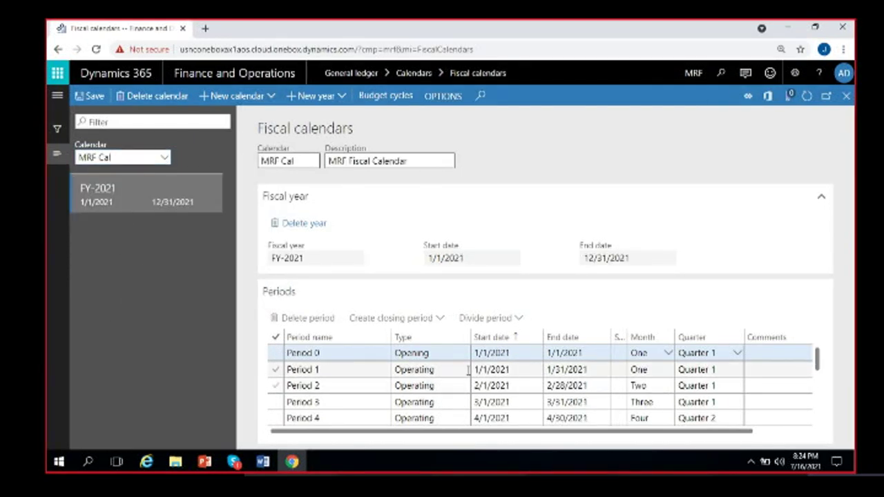
scroll(483, 387, "down", 3)
scroll(483, 386, "up", 3)
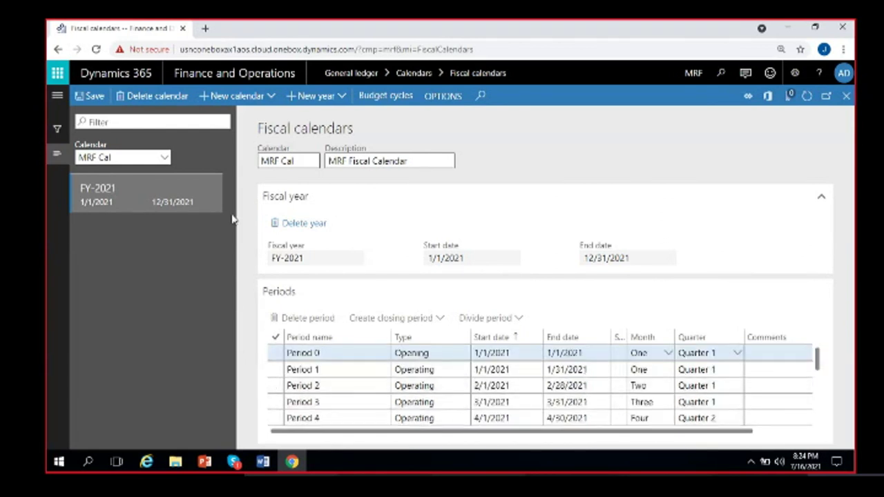
left_click(495, 369)
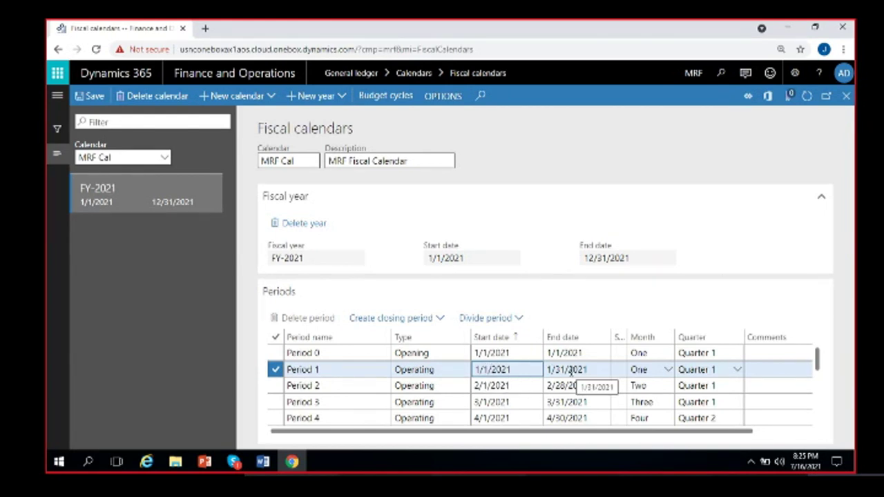
left_click(493, 386)
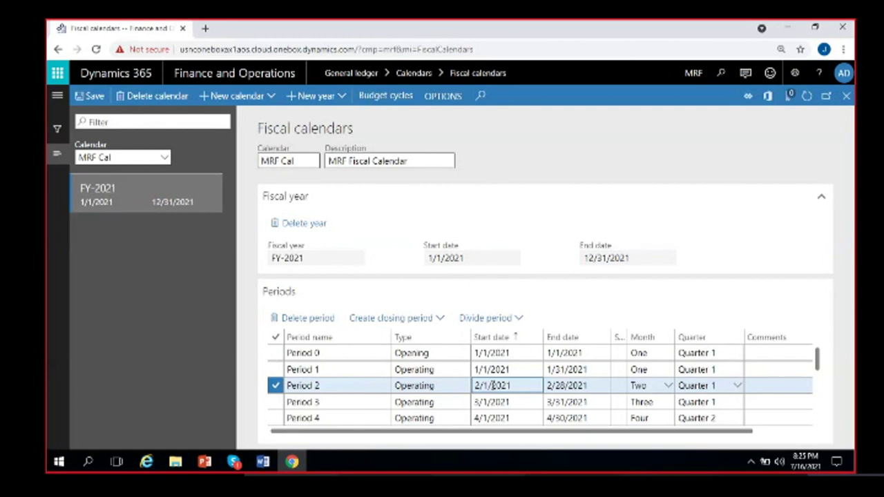
left_click(566, 383)
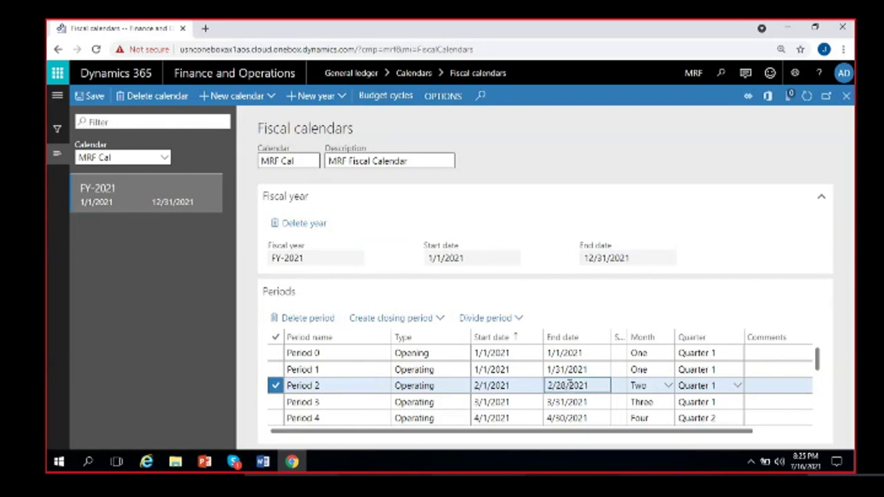
Step: Divide Period 1 of FY-2021 with a new period named Period 1.5 starting 1/16/2021
left_click(504, 370)
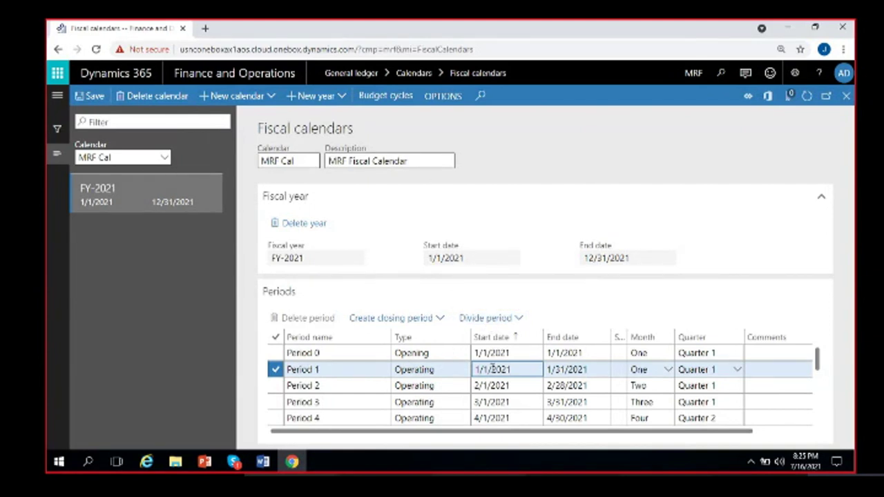
left_click(491, 319)
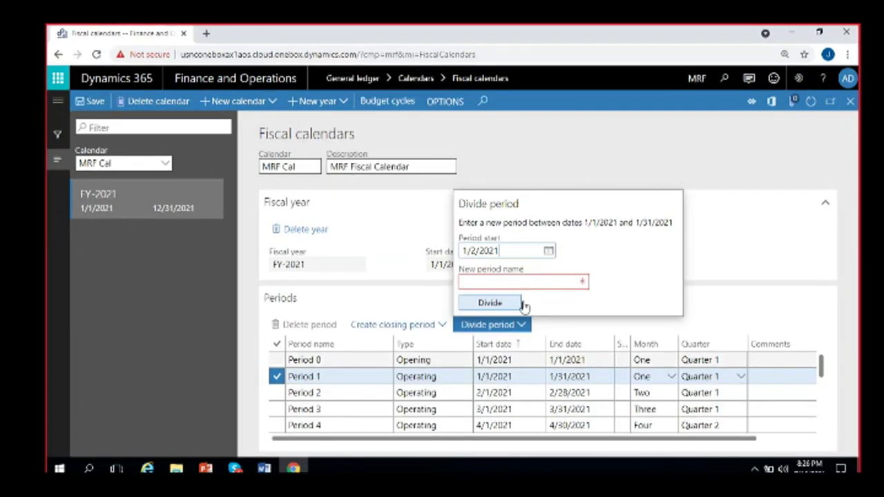
left_click(548, 252)
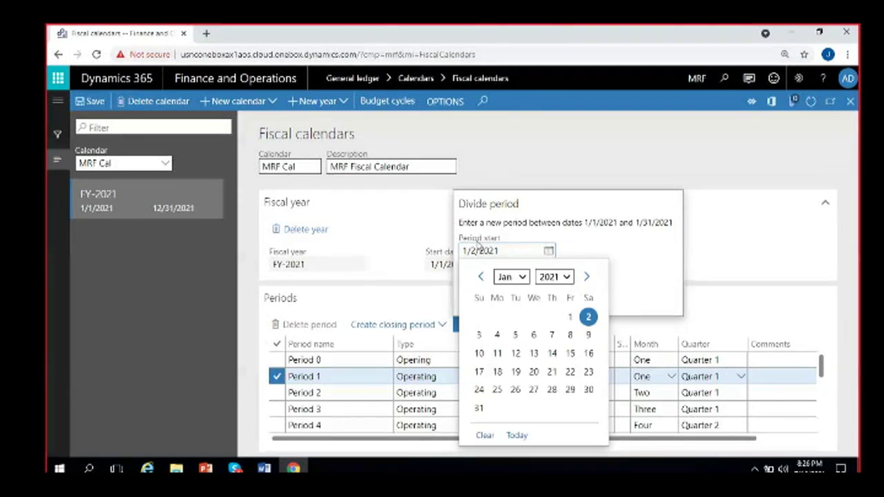
left_click(589, 352)
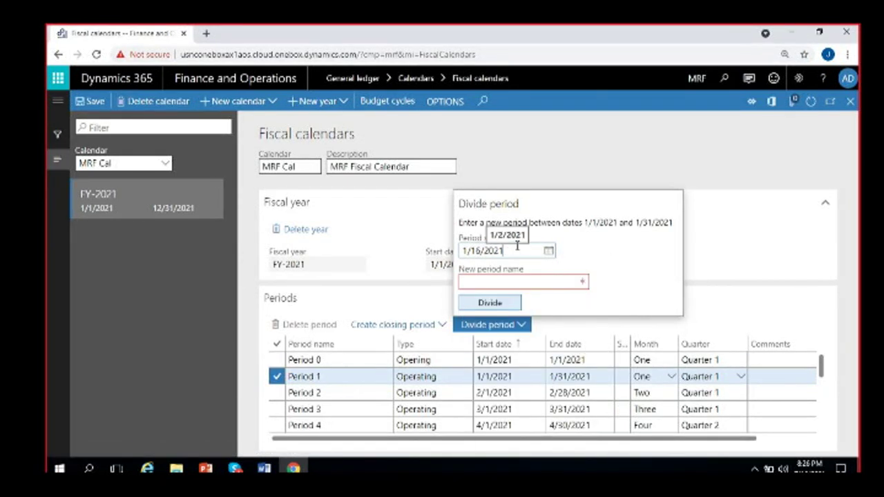
left_click(510, 283)
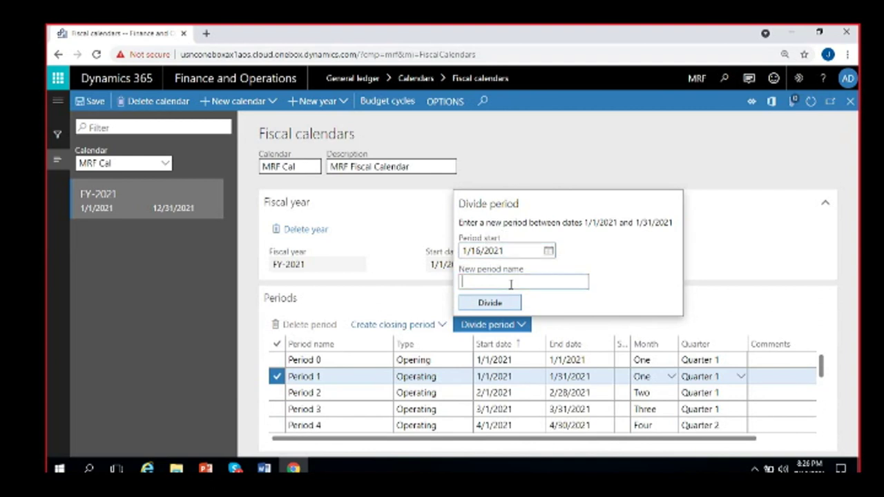
type("Period 1.5")
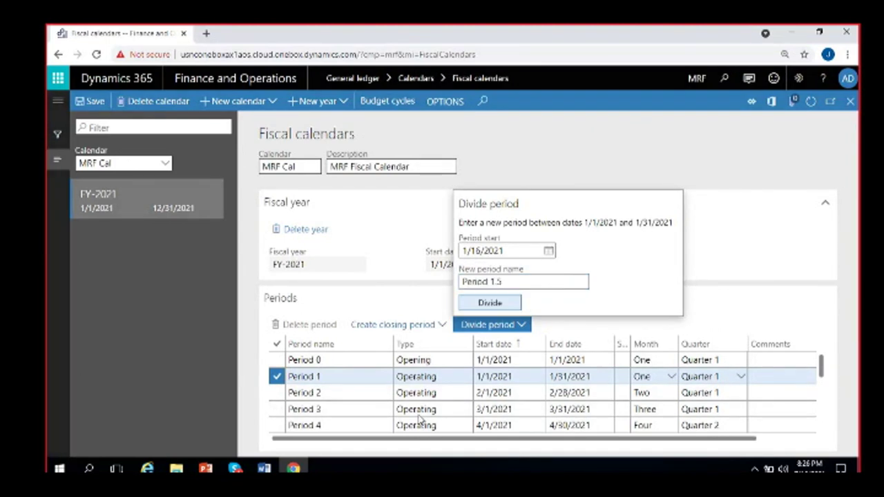
key("alt+Return")
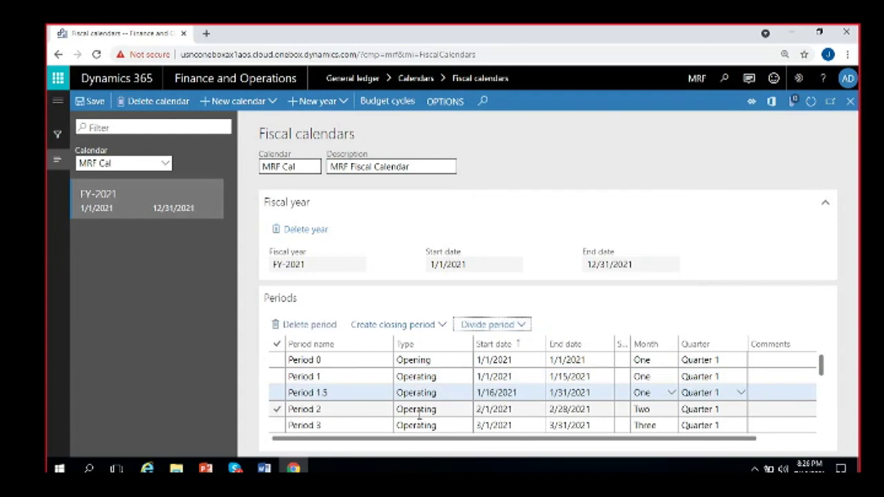
Step: Examine the start and end dates of Period 1 and Period 1.5
left_click(358, 377)
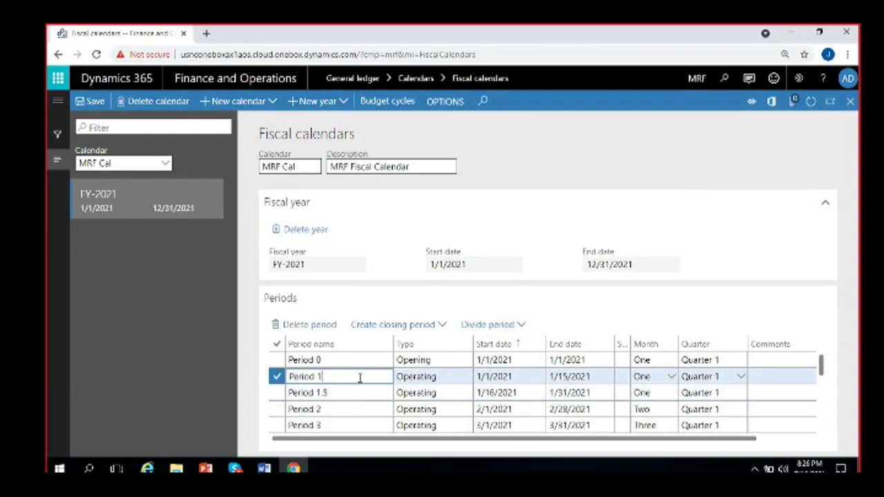
left_click(499, 376)
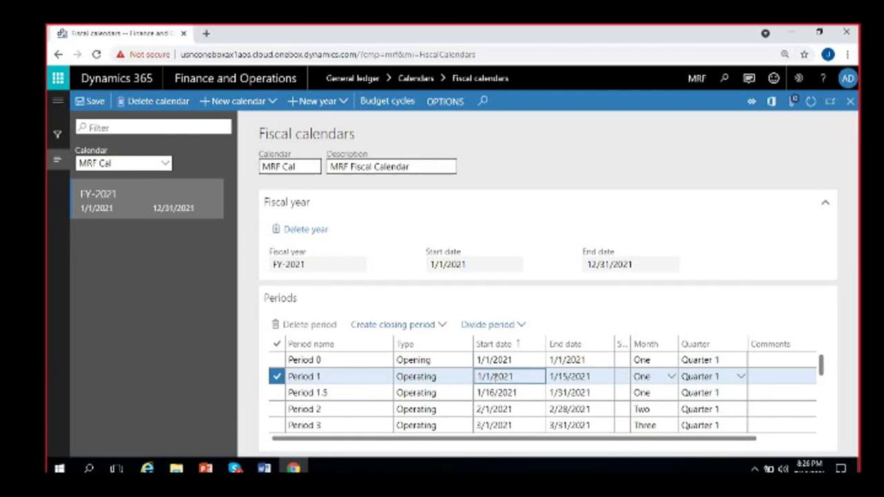
left_click(595, 376)
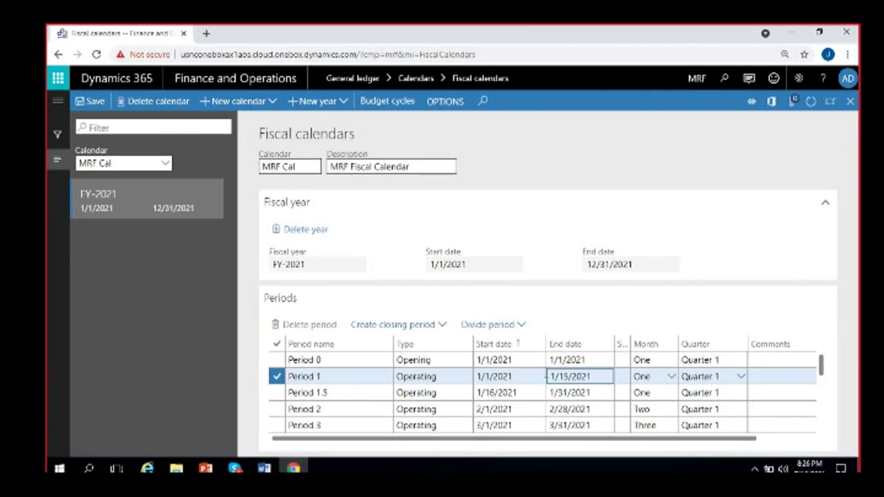
left_click(338, 392)
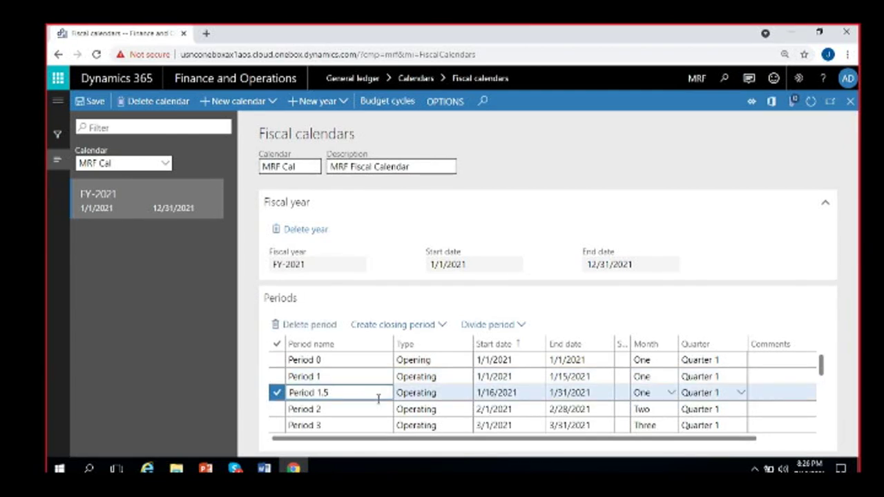
left_click(490, 392)
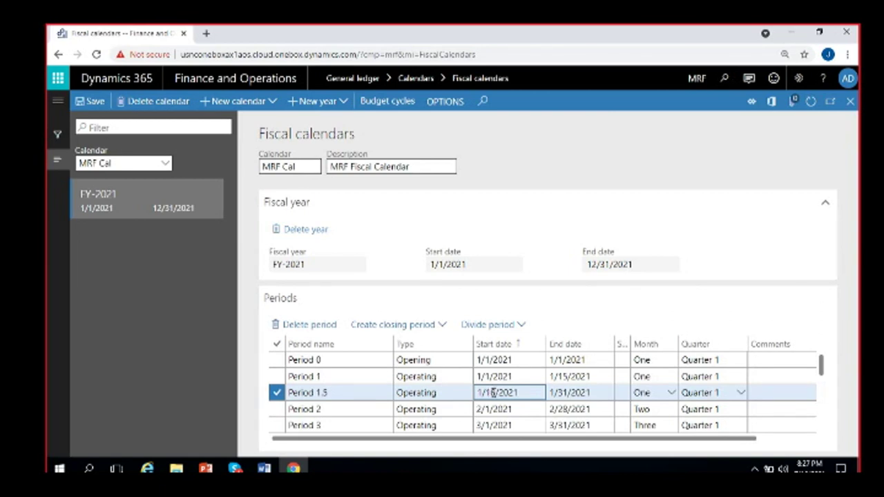
left_click(567, 392)
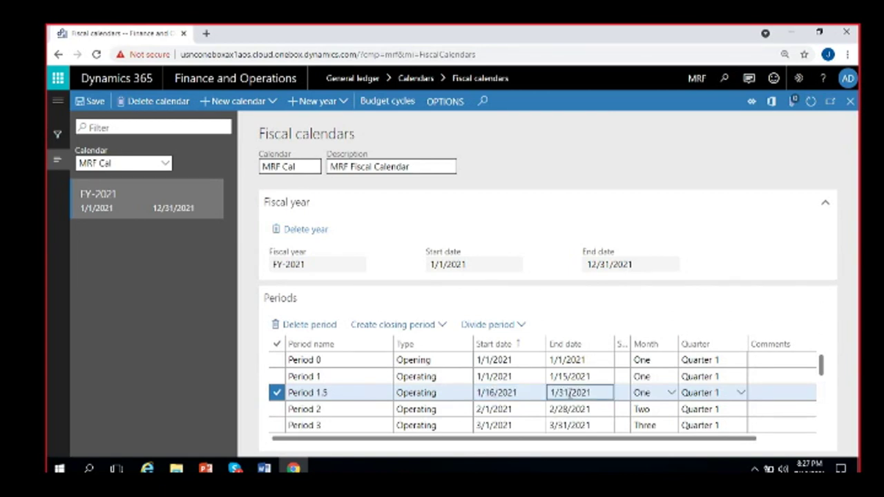
Step: Divide Period 1.5 with a new period named Period 1.6 starting 1/21/2021
left_click(498, 390)
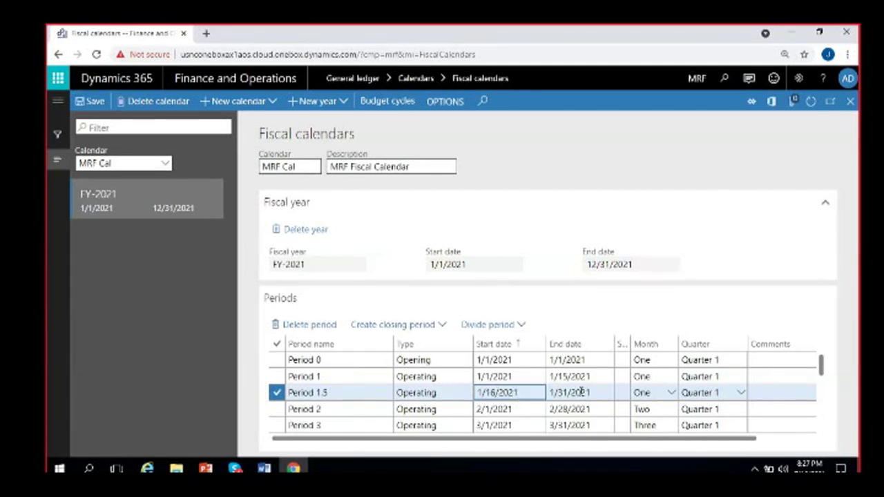
left_click(521, 328)
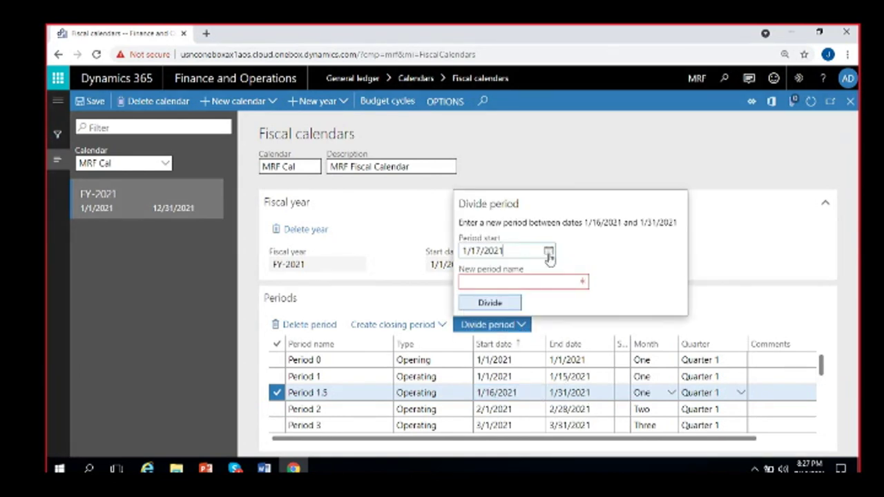
left_click(548, 255)
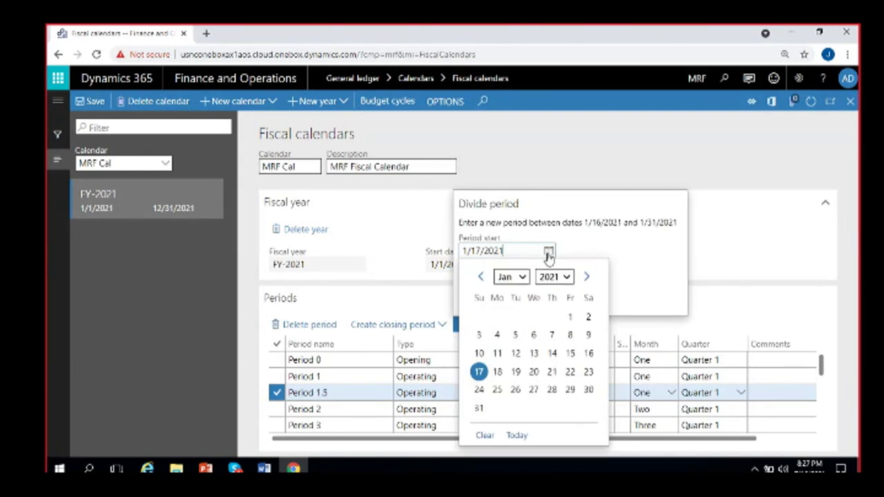
left_click(552, 371)
left_click(519, 280)
type("Perio")
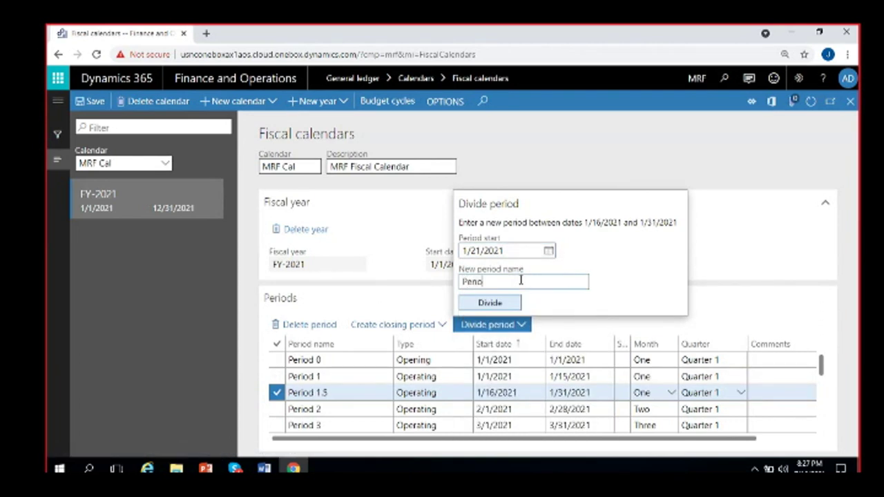
type("d 1.6")
left_click(512, 304)
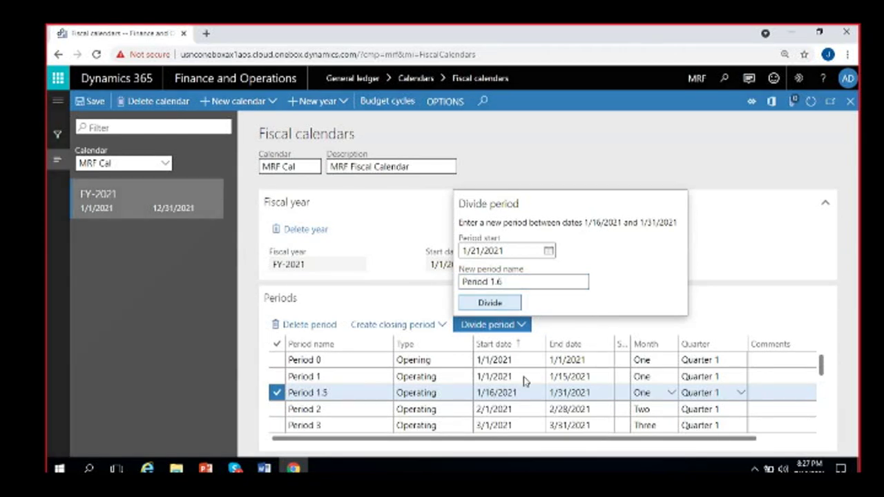
Step: Check the dates of Period 1, Period 1.5 and Period 1.6 against each other
left_click(506, 410)
left_click(519, 394)
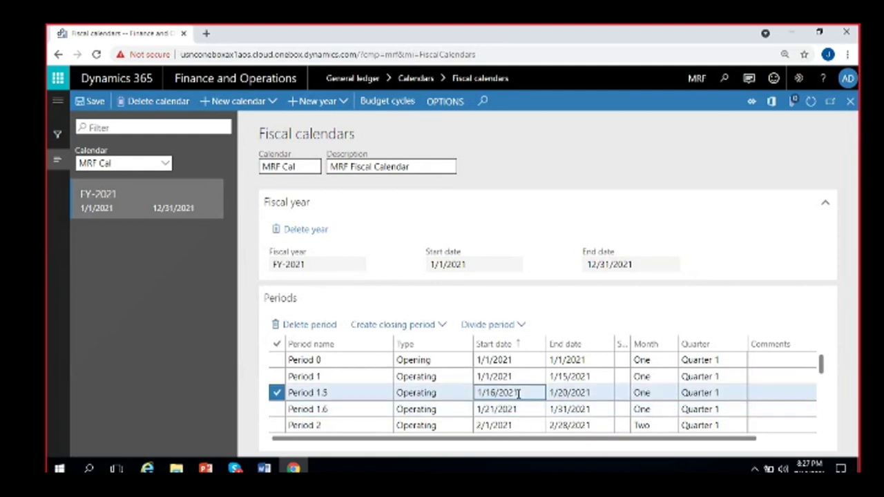
left_click(507, 409)
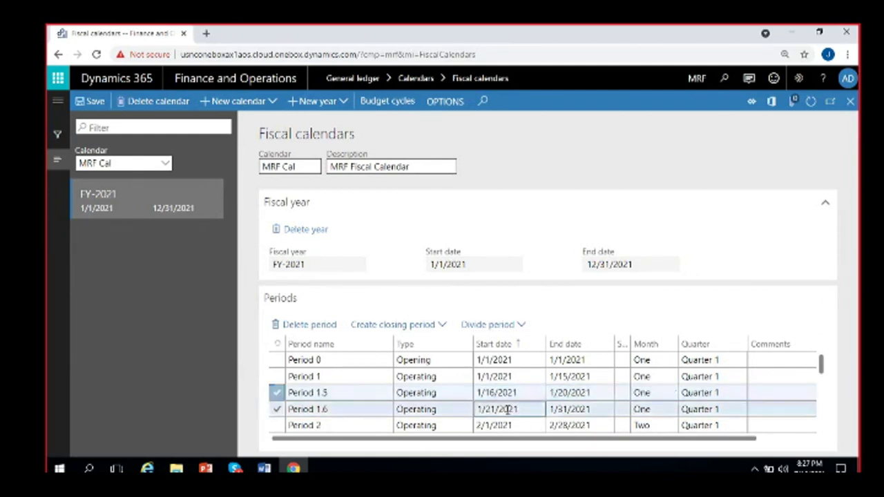
left_click(584, 410)
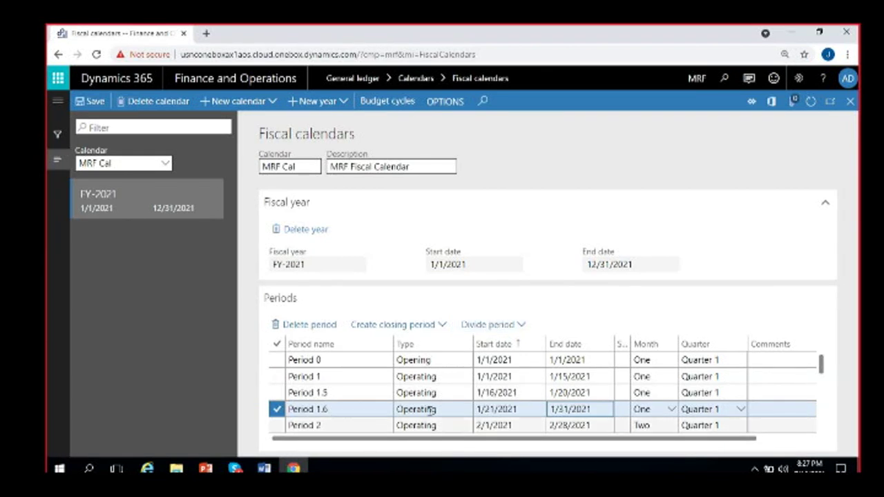
left_click(564, 377)
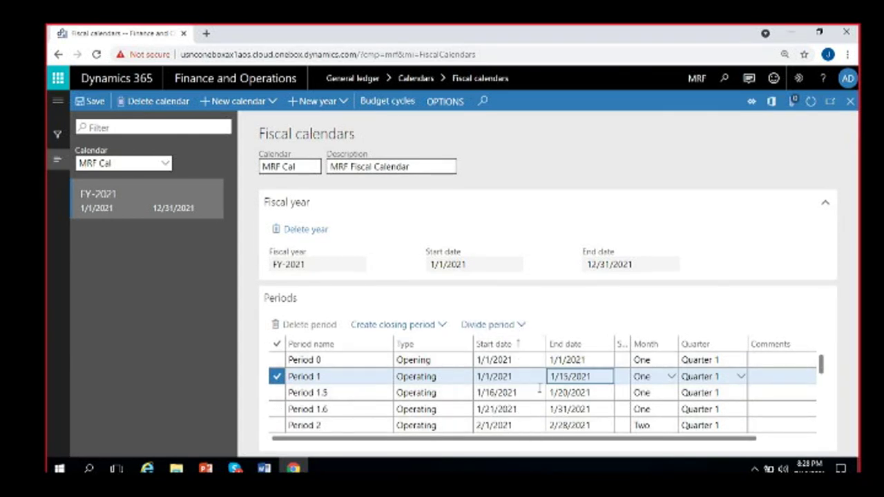
Step: Delete Period 1.6 and Period 1.5 from FY-2021 in the MRF Cal calendar
left_click(518, 410)
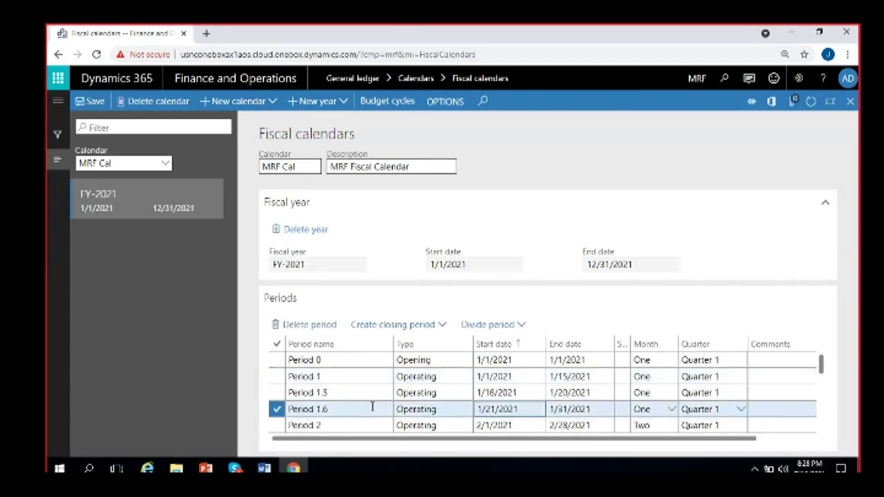
left_click(308, 326)
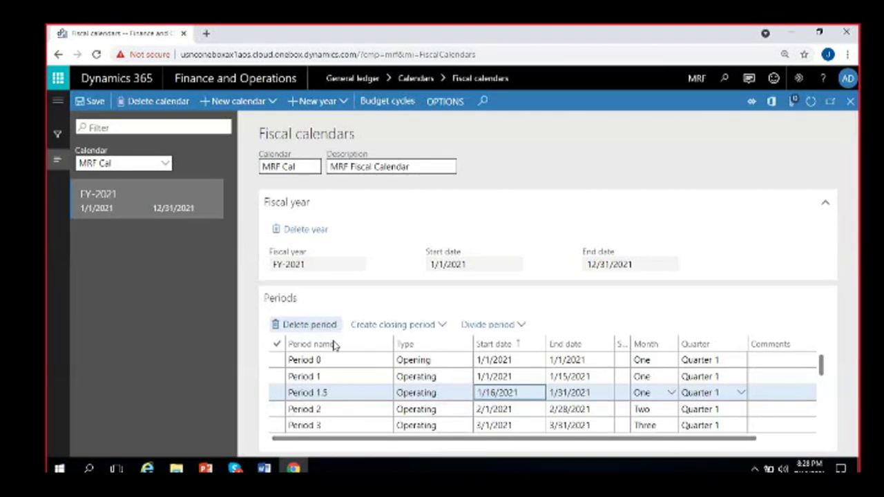
left_click(515, 393)
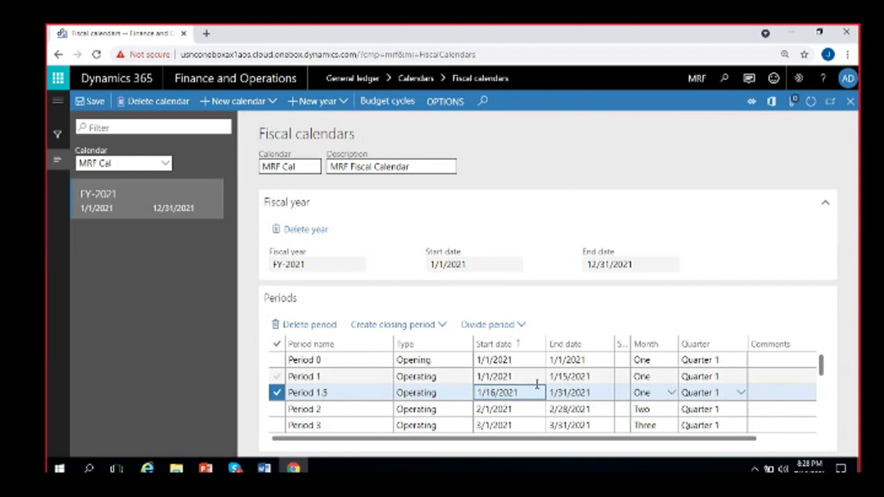
left_click_drag(480, 393, 592, 392)
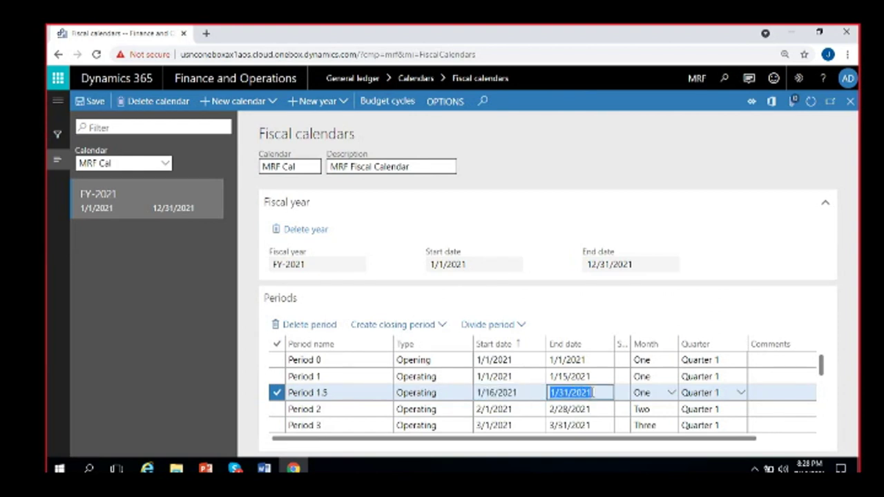
left_click(523, 394)
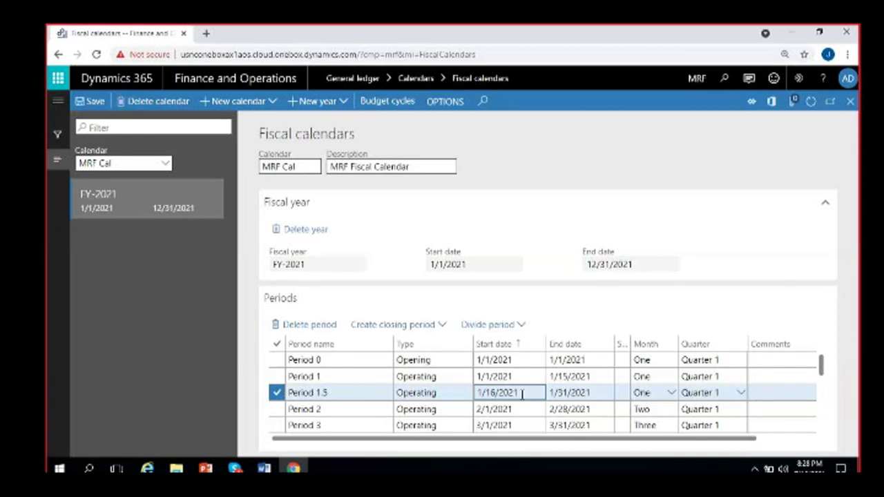
left_click(304, 326)
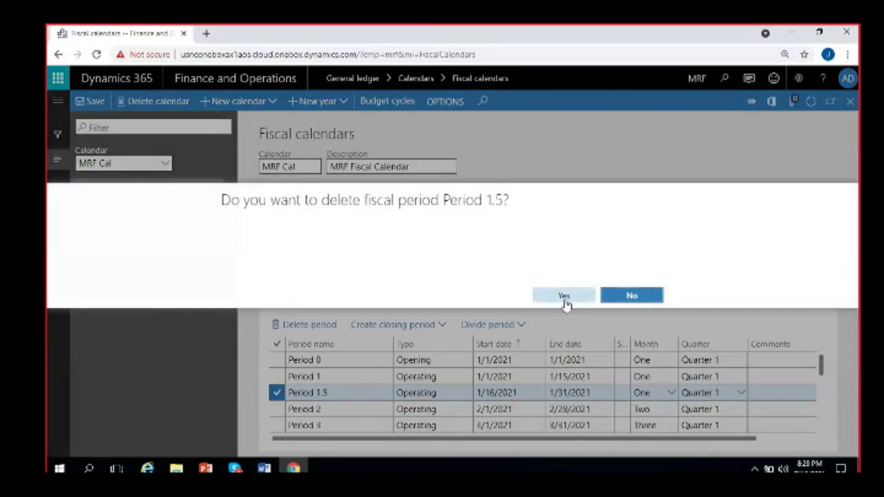
left_click(566, 297)
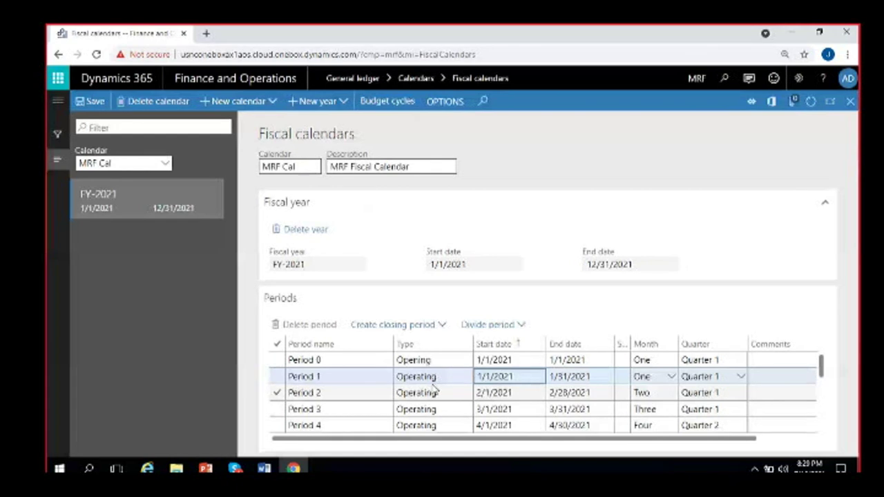
Step: Compare Period 1 with Period 2 and delete Period 2 to merge its dates into Period 1
left_click(518, 376)
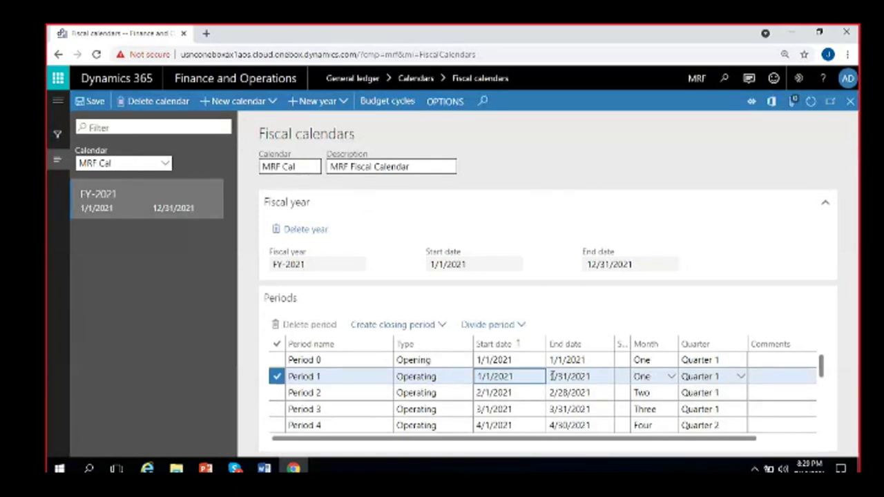
left_click(585, 377)
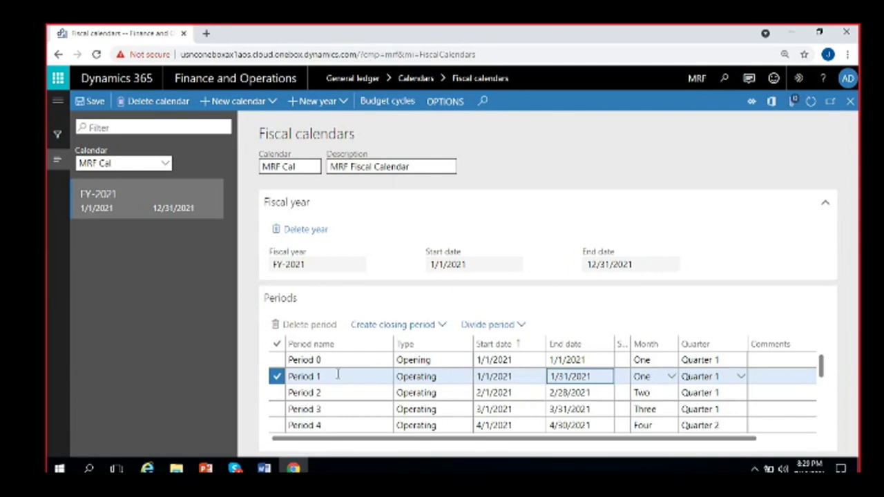
left_click(375, 390)
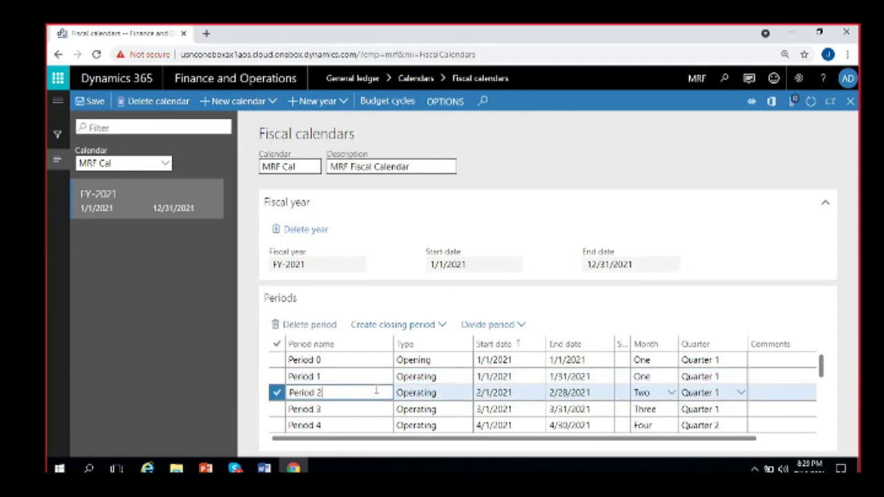
left_click(445, 376)
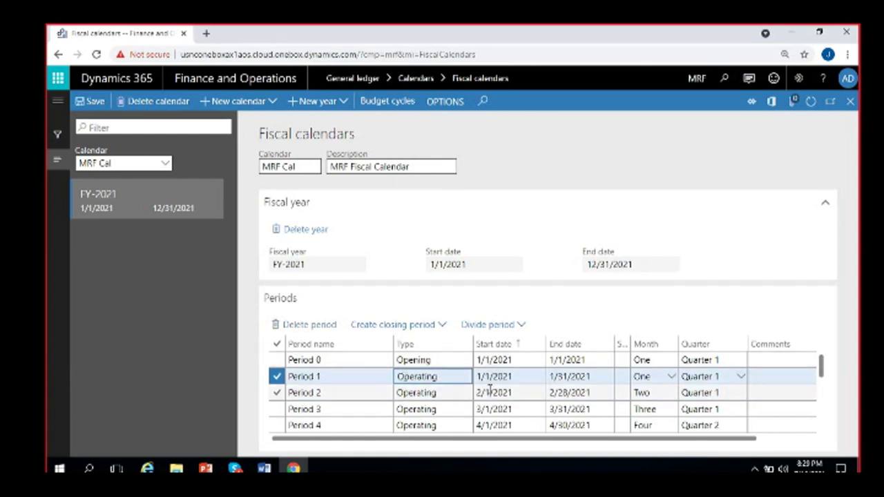
left_click(516, 393)
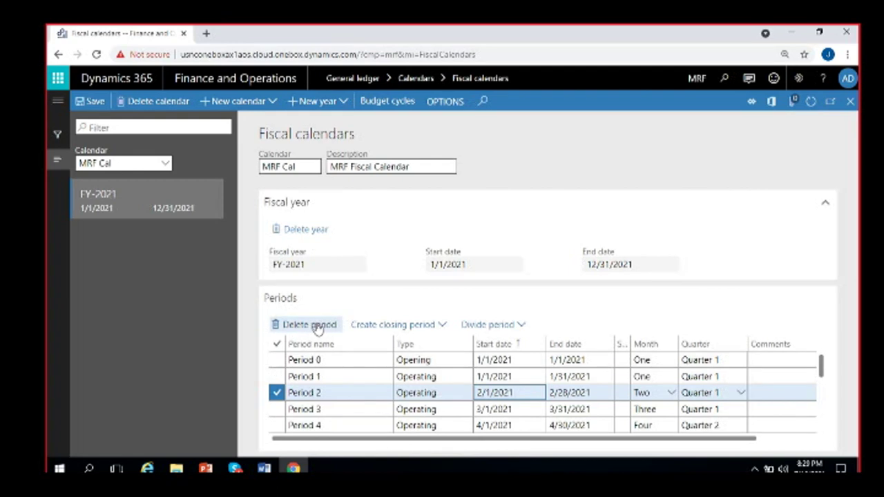
key("alt+Delete")
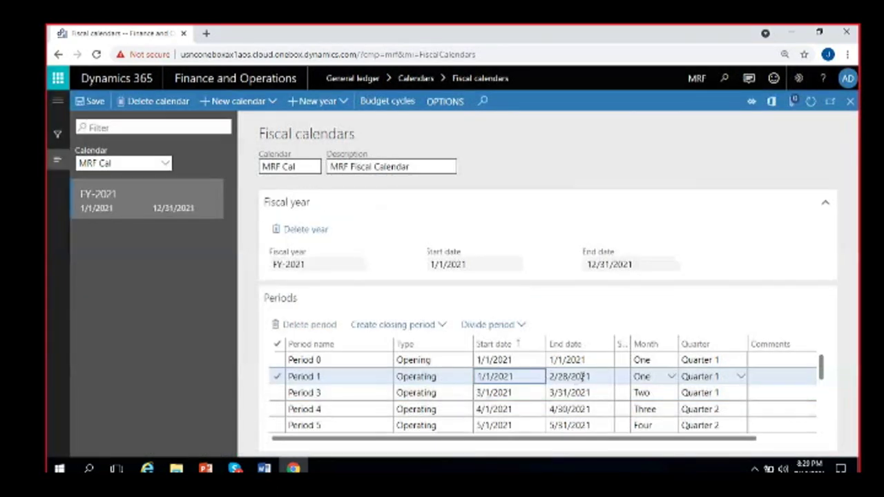
Step: Divide Period 1 of FY-2021 with a new period named Period 2 starting 2/1/2021
left_click(583, 377)
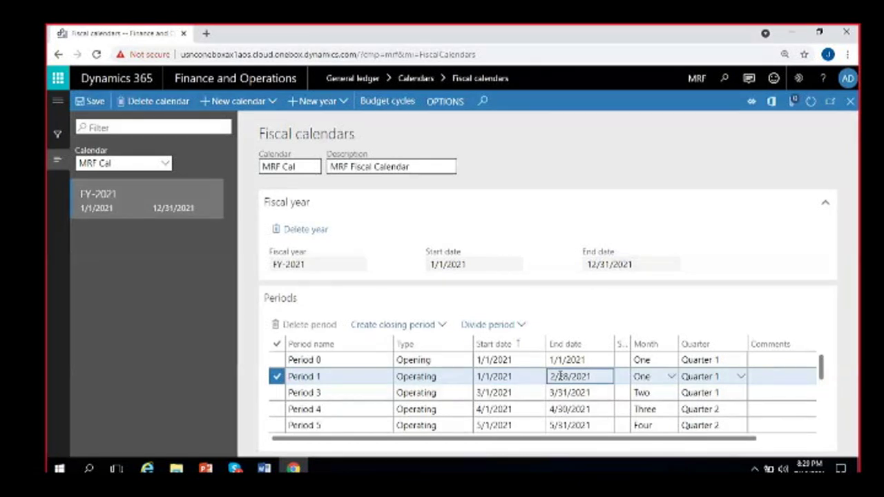
left_click(527, 376)
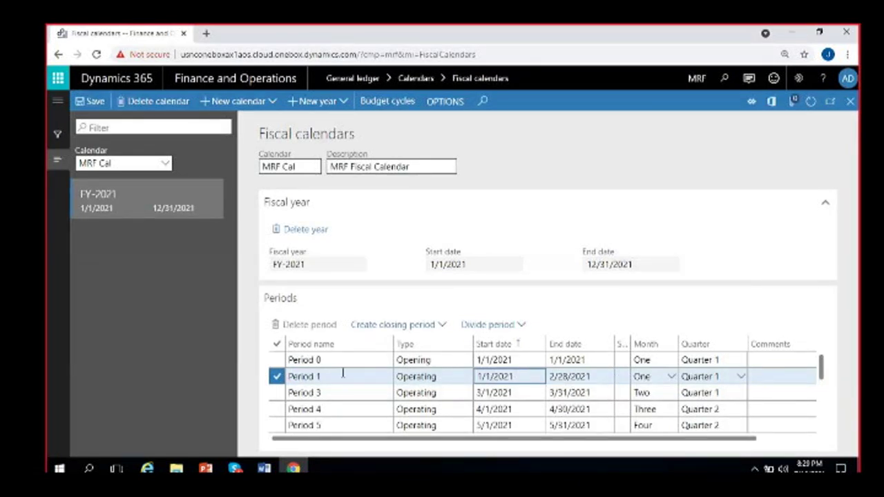
left_click_drag(476, 376, 593, 376)
left_click(578, 377)
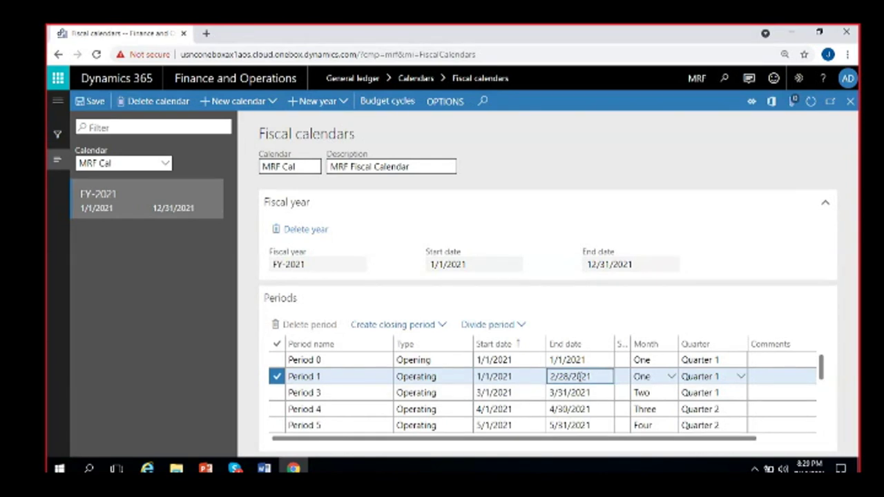
left_click(501, 326)
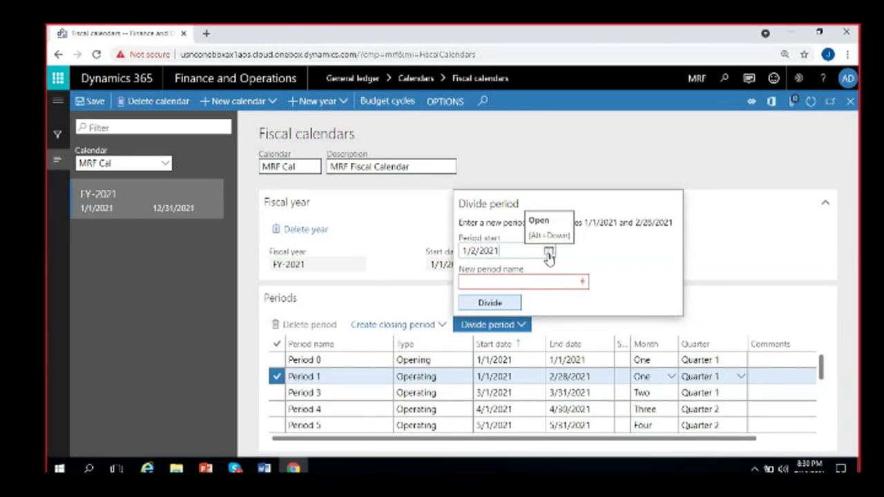
left_click(548, 252)
left_click(586, 276)
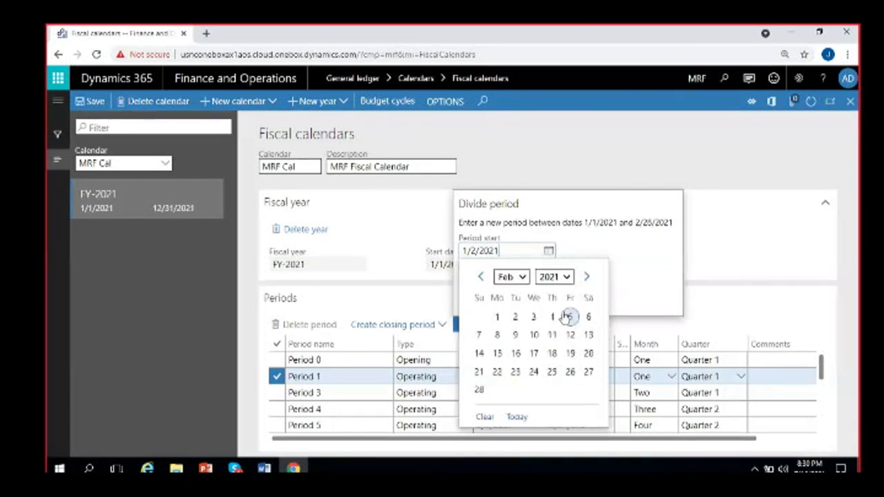
left_click(498, 317)
left_click(539, 282)
type("Pe")
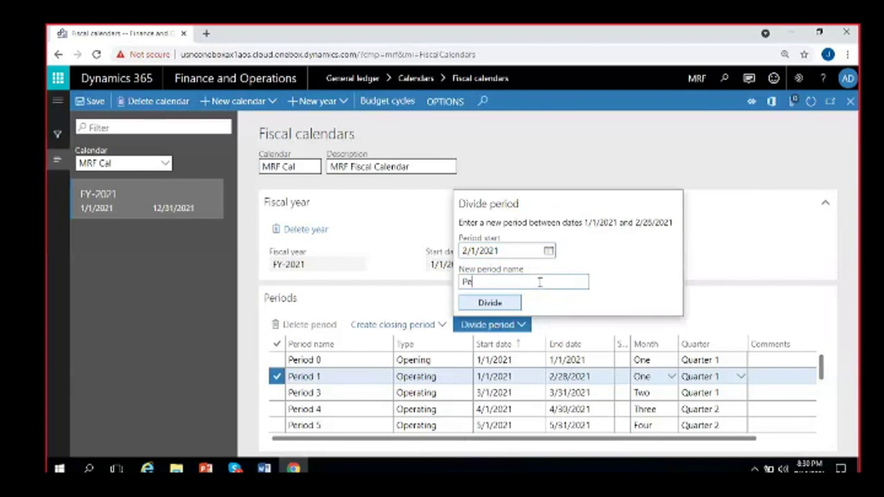
type("riod 2")
key("Return")
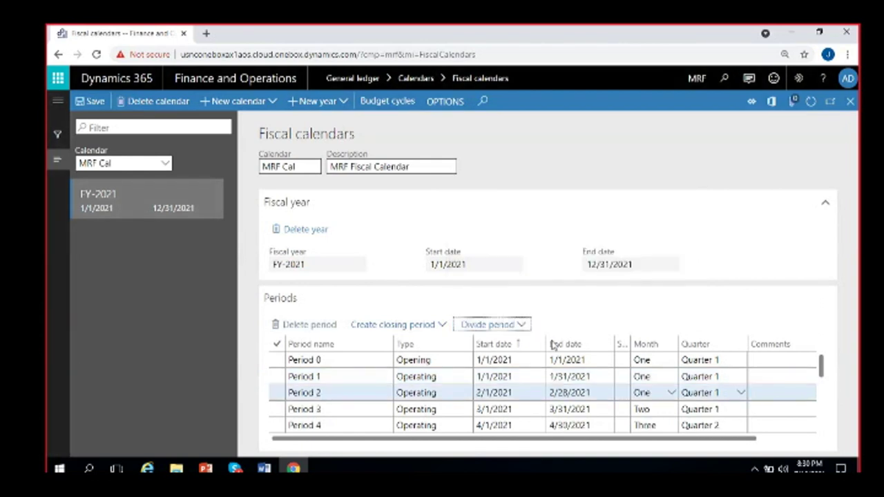
Step: Examine the period types in FY-2021 from the opening Period 0 through the operating periods to the closing Period 13
left_click(531, 389)
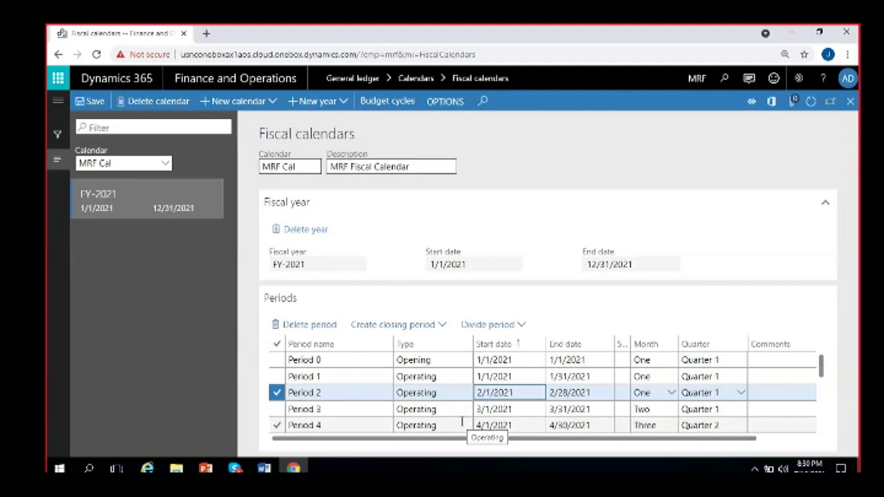
left_click(375, 409)
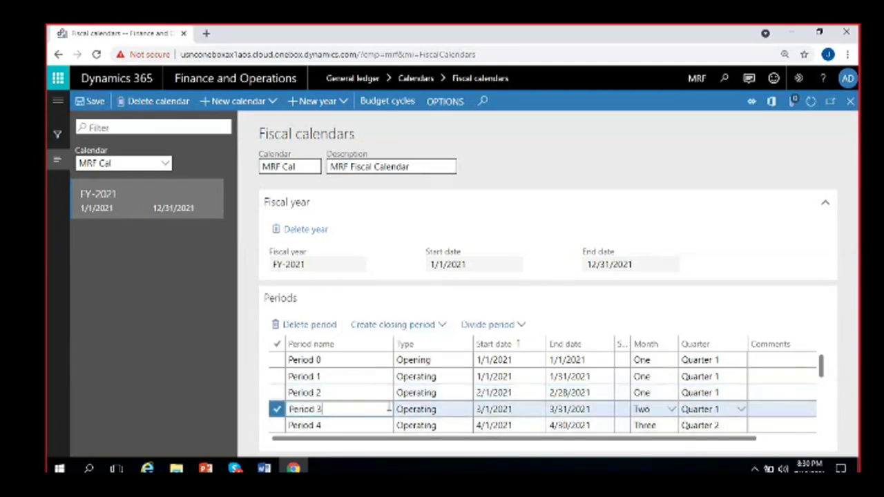
left_click(433, 356)
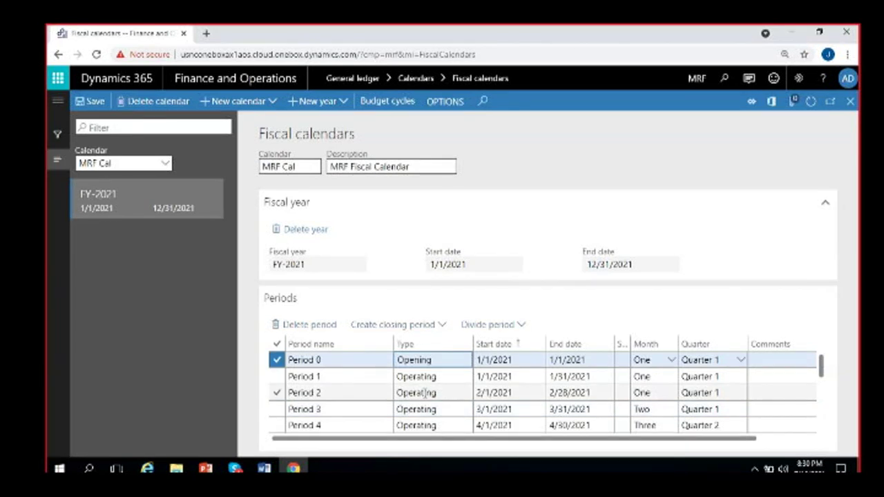
scroll(438, 392, "down", 3)
left_click(435, 423)
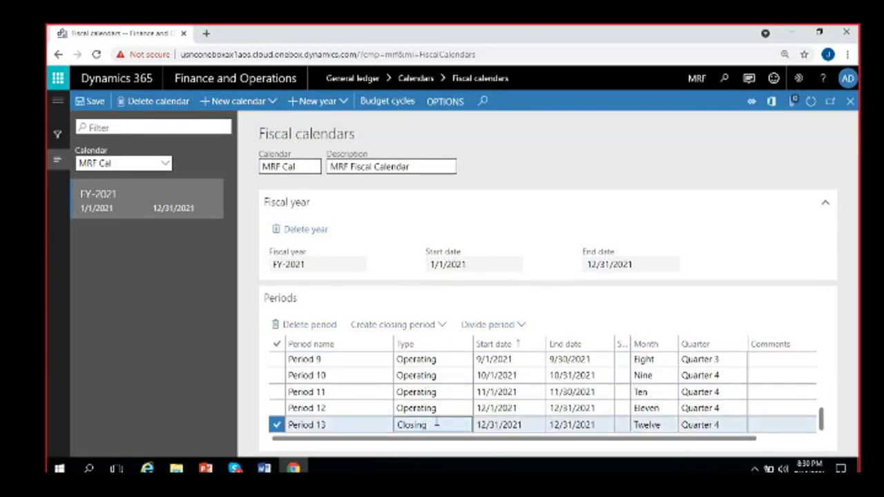
scroll(436, 423, "up", 3)
left_click(439, 375)
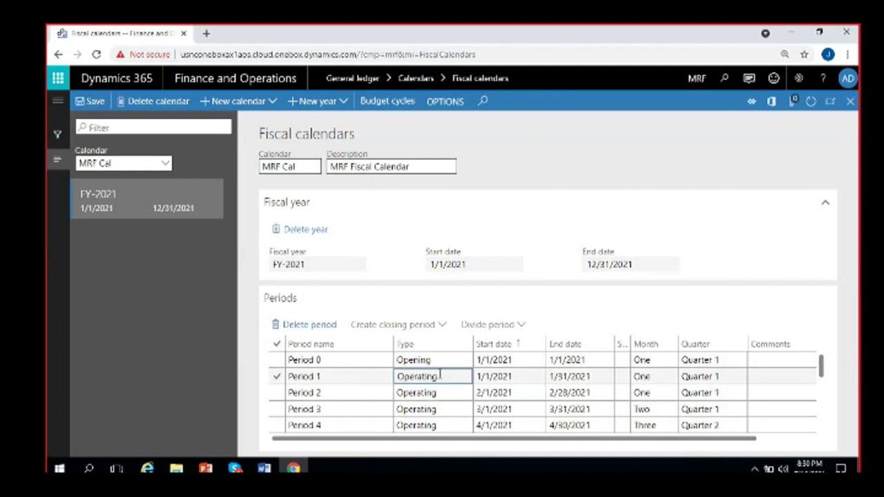
Step: Create a closing period for Period 3, keeping the suggested closing period name
left_click(430, 409)
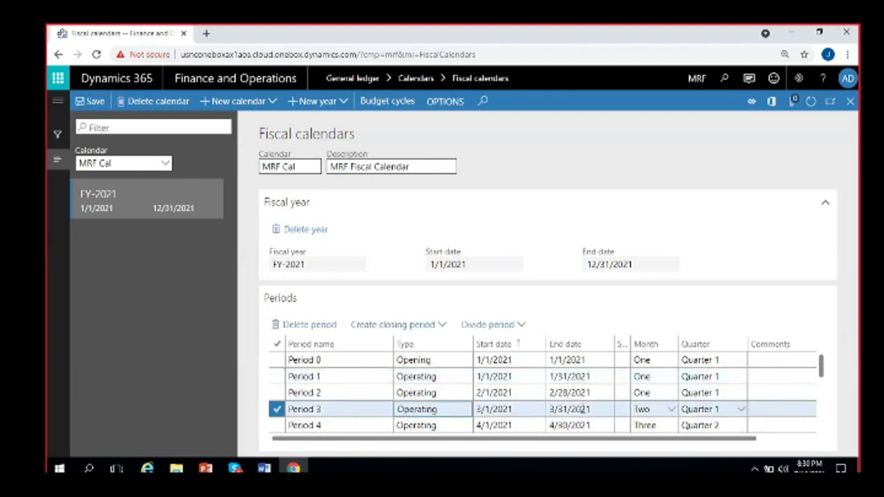
left_click(418, 324)
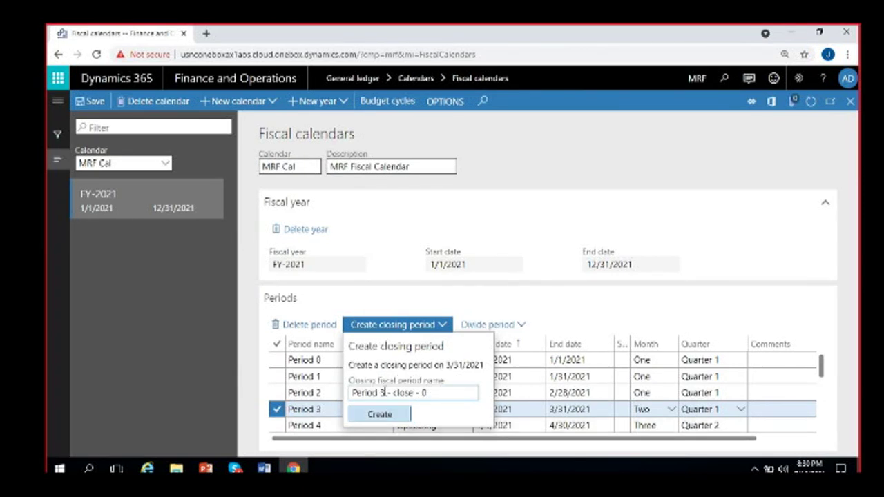
left_click(385, 415)
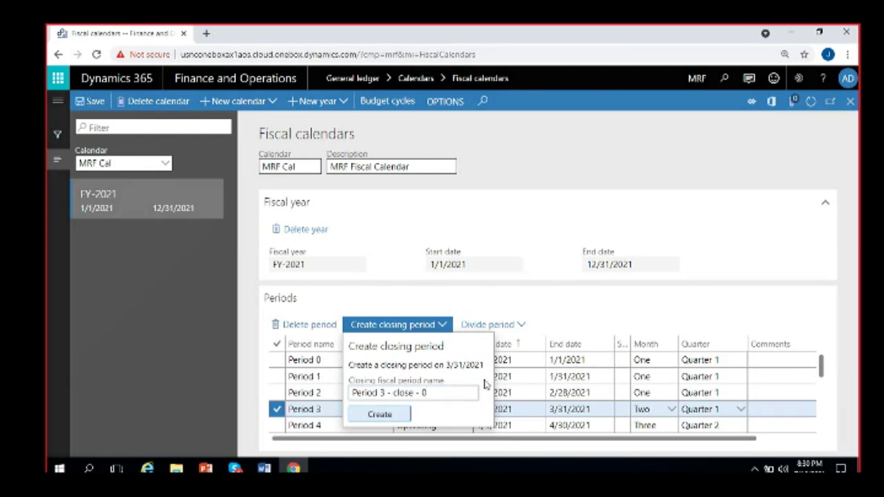
left_click(458, 424)
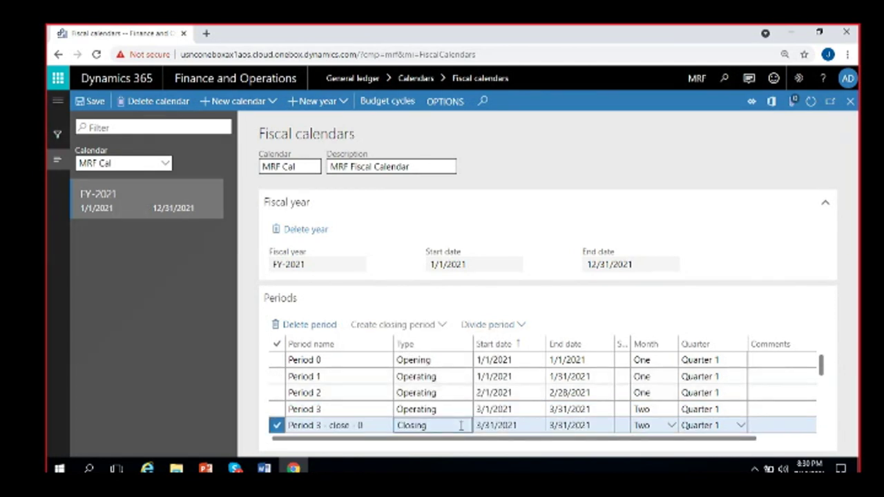
Step: Check the start and end dates of Period 3's closing period and delete that closing period
left_click_drag(525, 427, 474, 425)
left_click_drag(592, 425, 547, 426)
scroll(546, 426, "down", 1)
scroll(547, 426, "up", 2)
left_click(444, 424)
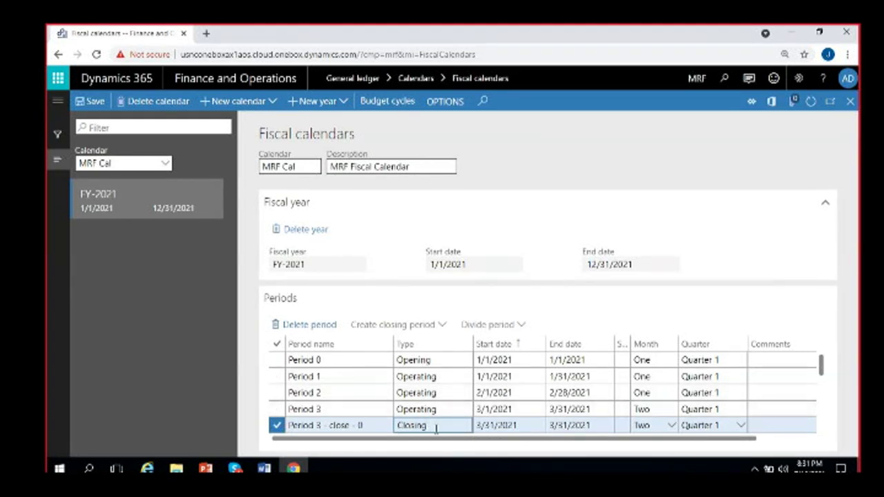
left_click(317, 326)
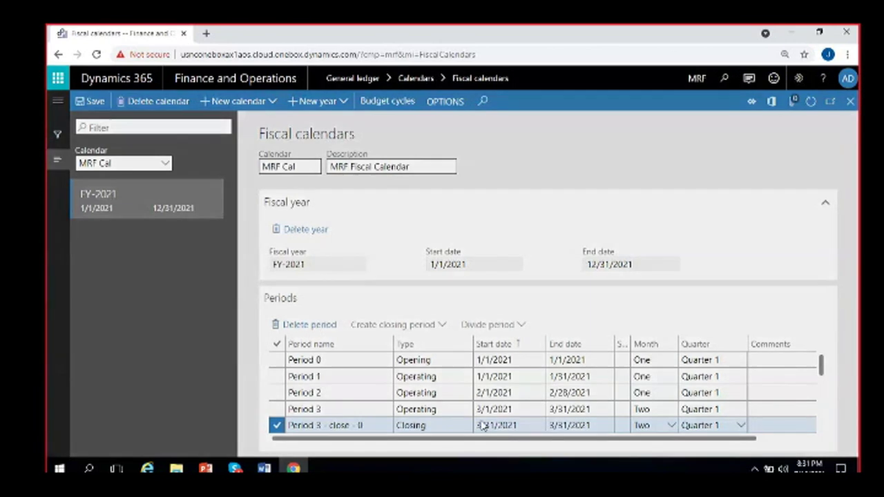
left_click(564, 295)
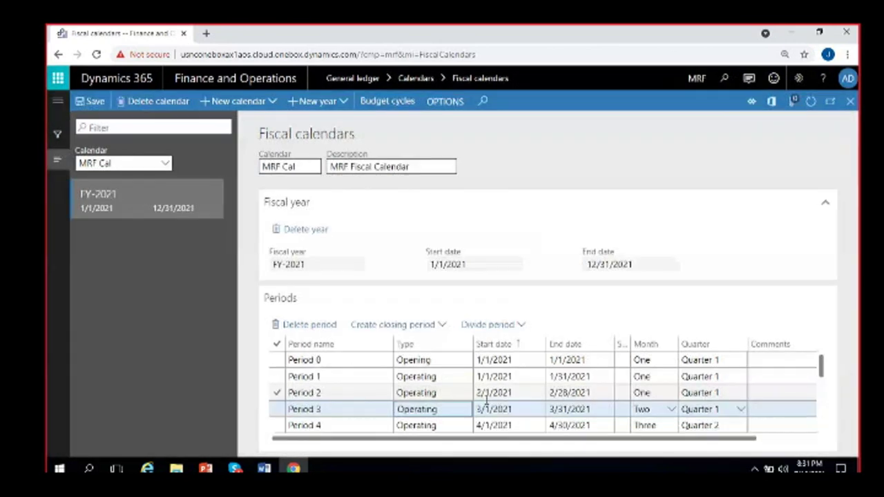
Step: Look through the types, dates, months and quarters of all FY-2021 periods
scroll(467, 412, "down", 3)
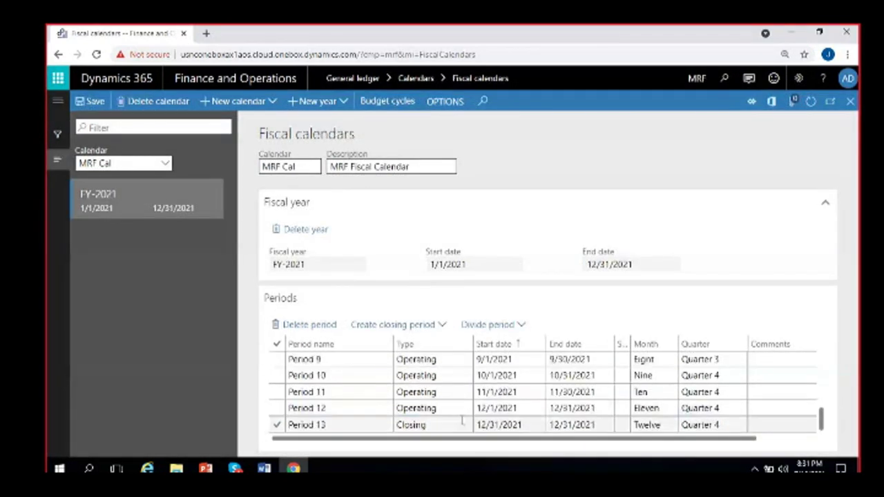
scroll(467, 411, "up", 3)
scroll(449, 407, "down", 5)
left_click(439, 409)
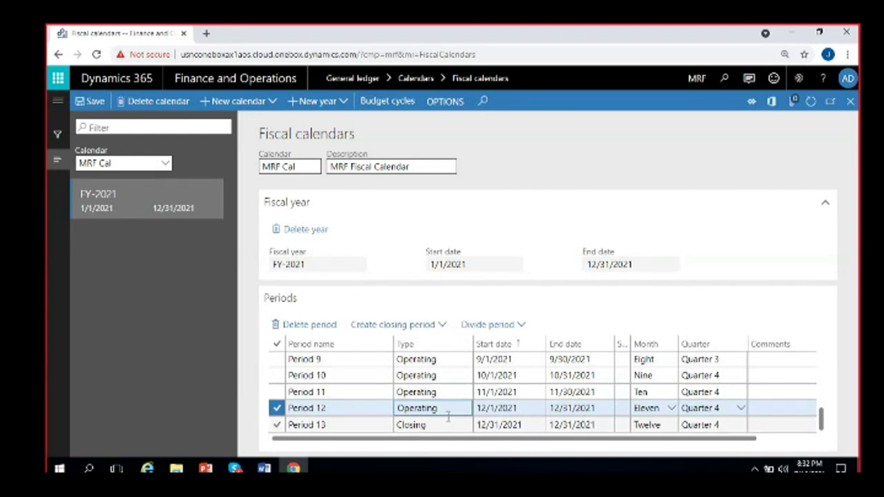
scroll(442, 408, "up", 3)
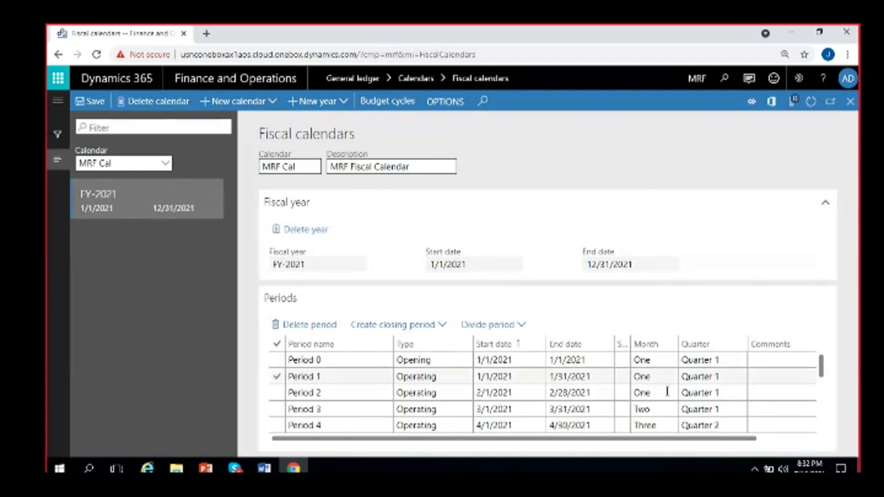
left_click(376, 391)
left_click(377, 379)
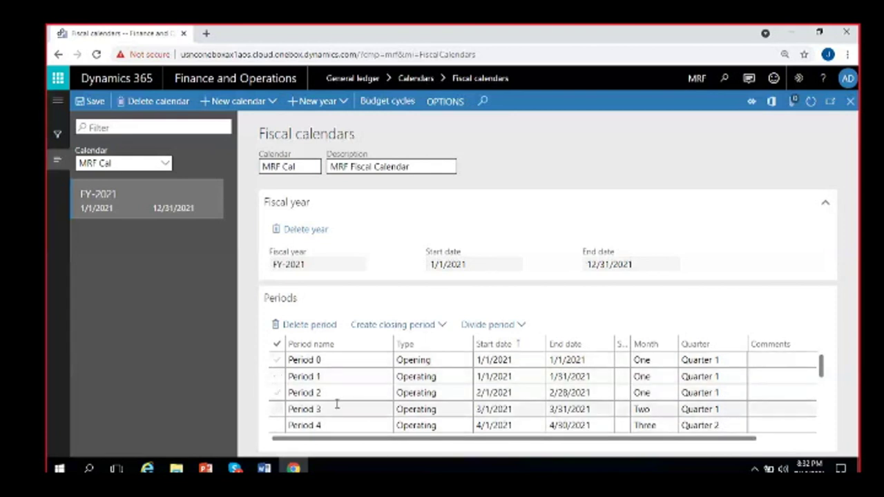
left_click(506, 426)
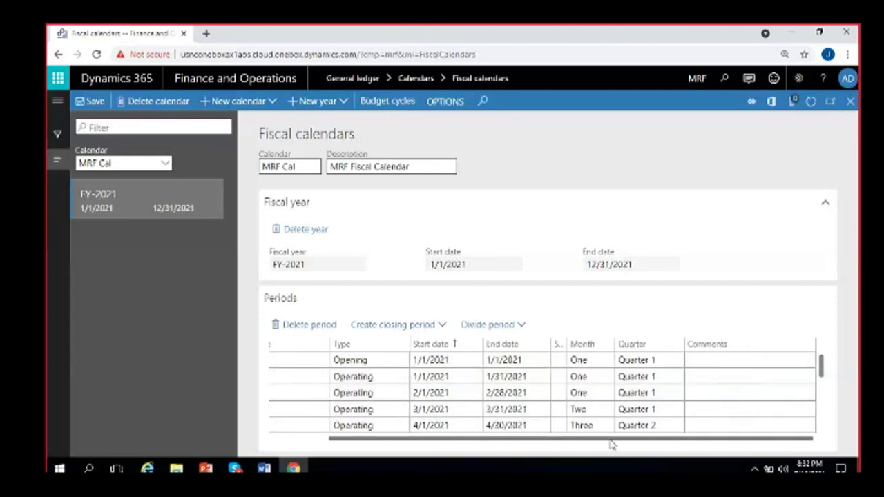
Step: Widen the Short name column and give Period 1 the short name Jan
left_click(348, 379)
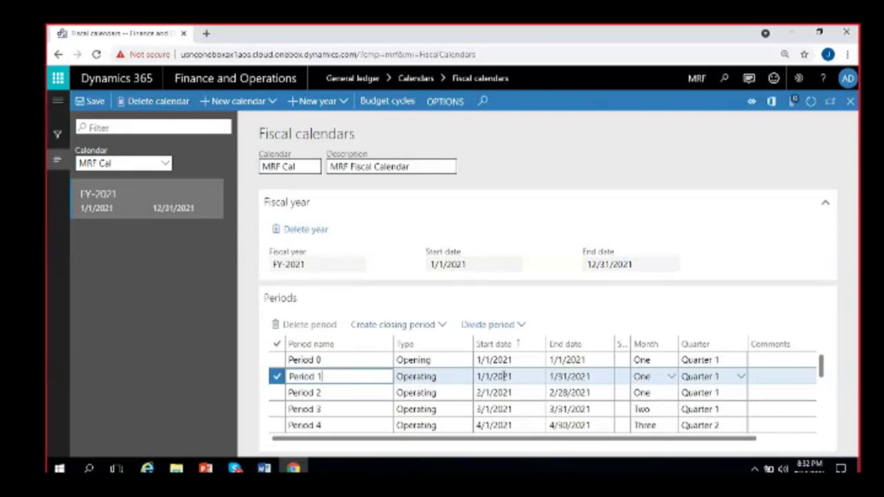
left_click(510, 376)
left_click(580, 377)
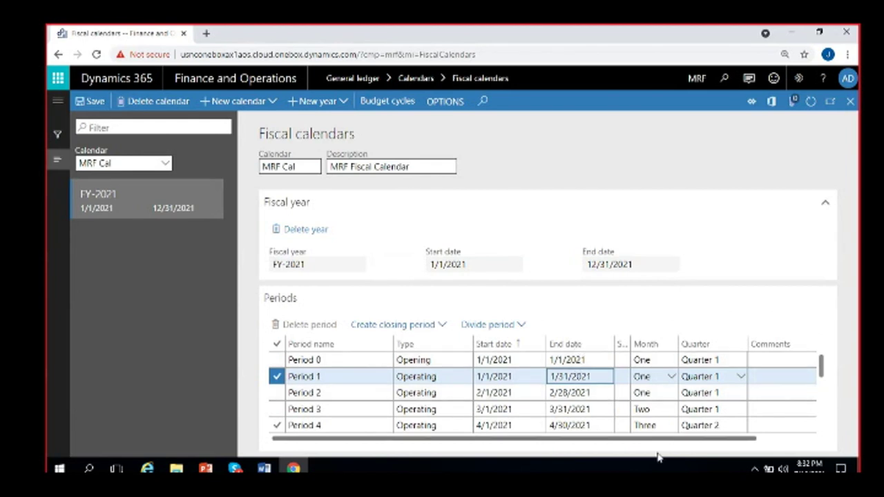
left_click_drag(628, 339, 686, 335)
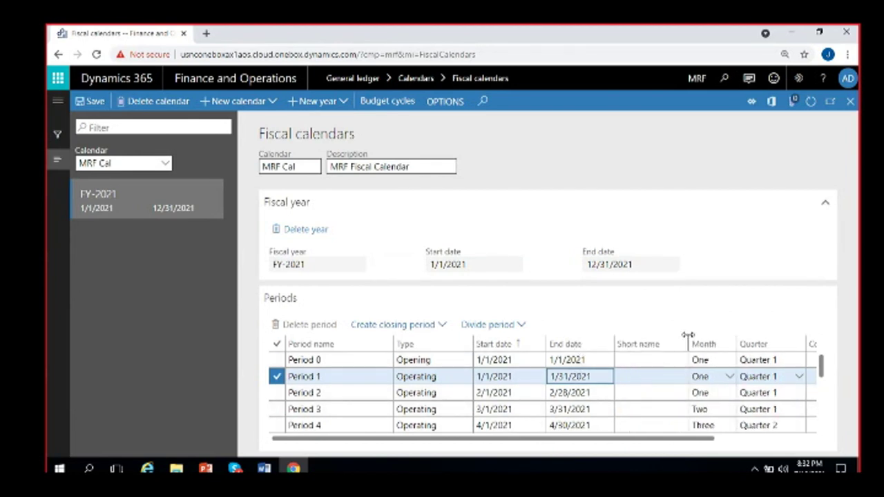
left_click(643, 376)
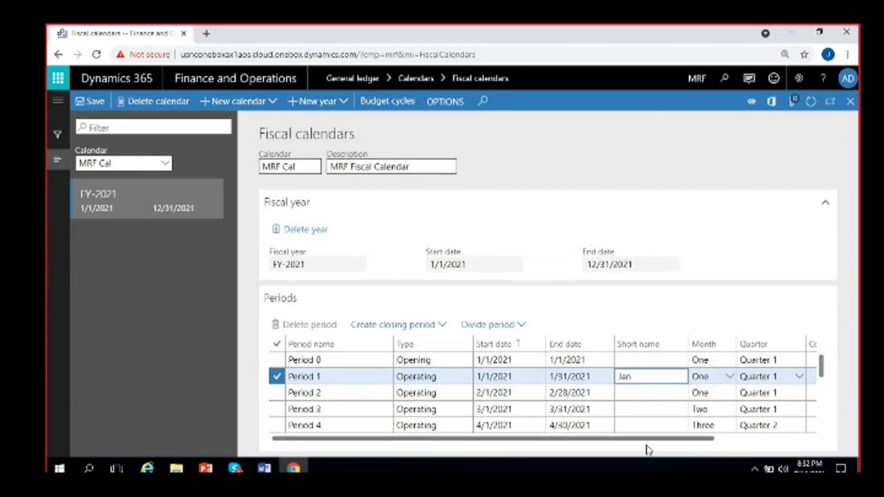
Step: Compare the month and quarter assigned to each FY-2021 period, including Period 1 and Period 2
left_click_drag(642, 442, 706, 446)
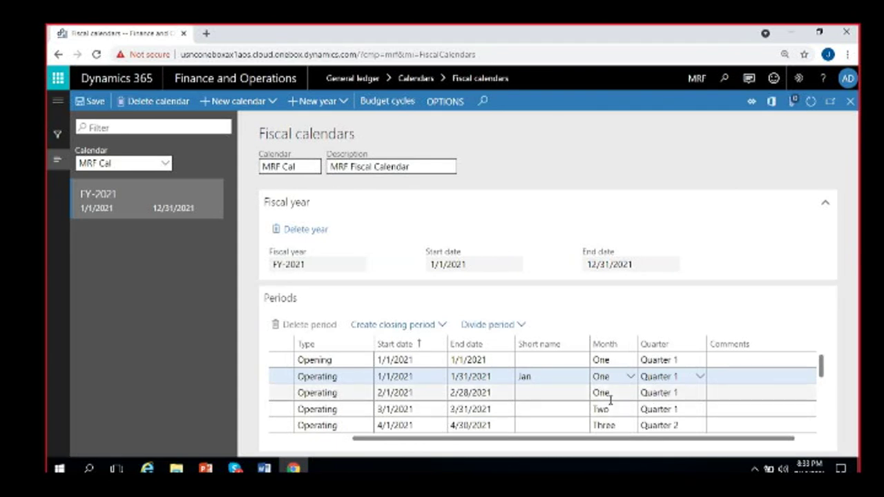
scroll(618, 397, "down", 4)
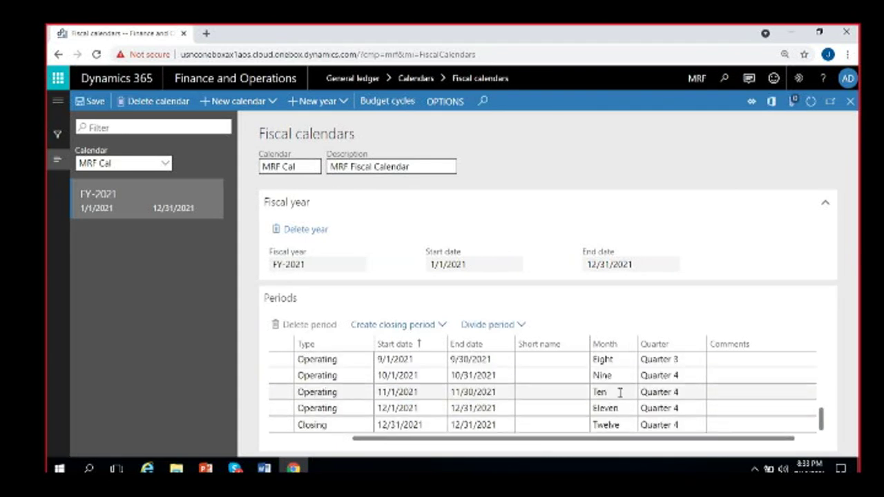
scroll(619, 391, "up", 4)
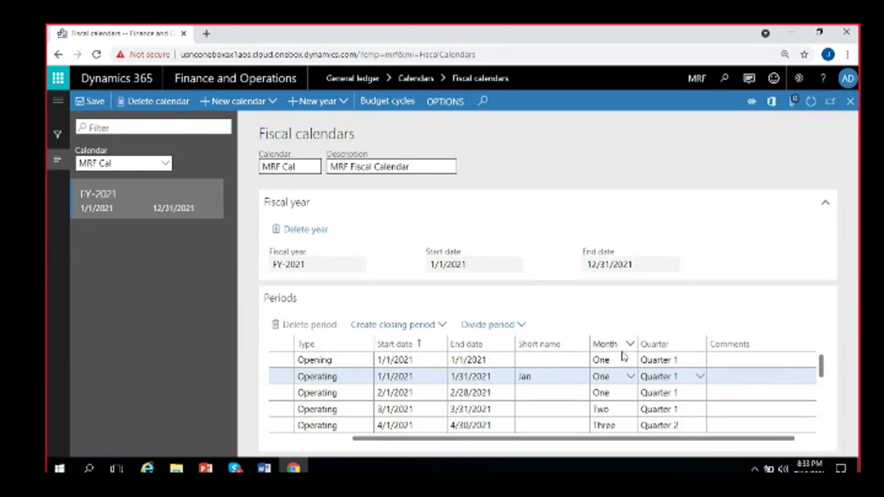
left_click(546, 376)
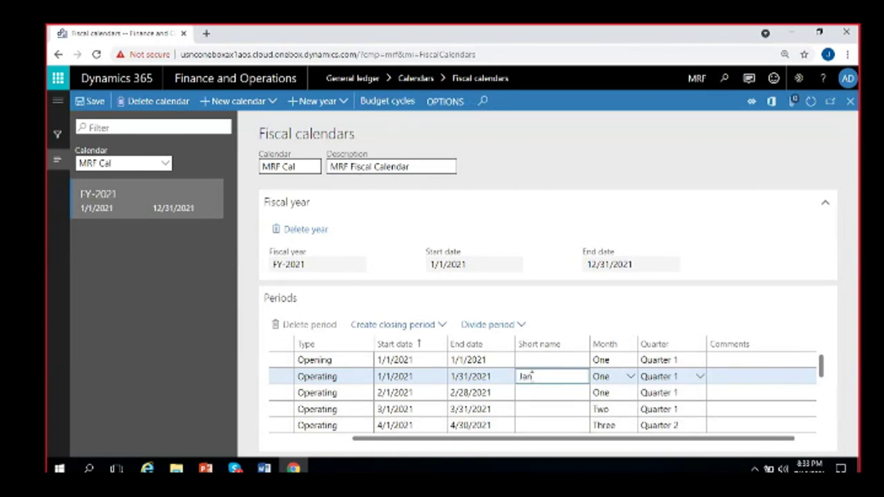
left_click(623, 392)
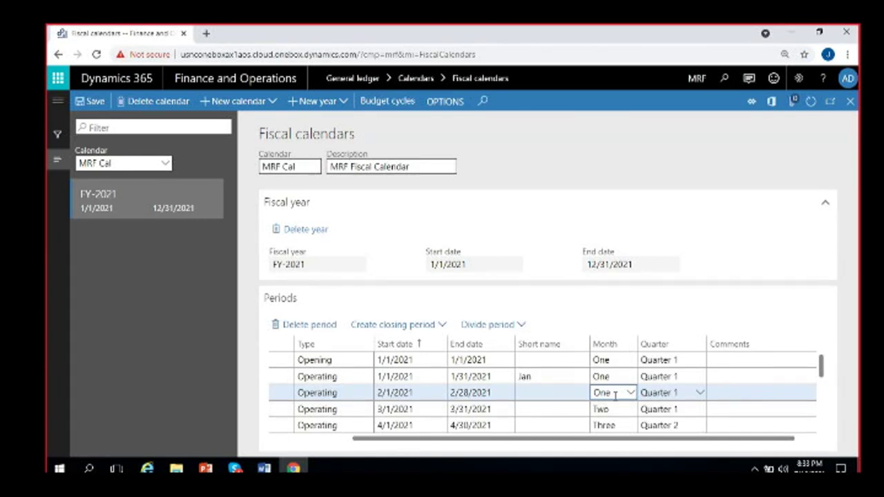
Step: Delete the fiscal year FY-2021 from the MRF Cal calendar and confirm the deletion
left_click_drag(513, 439, 265, 457)
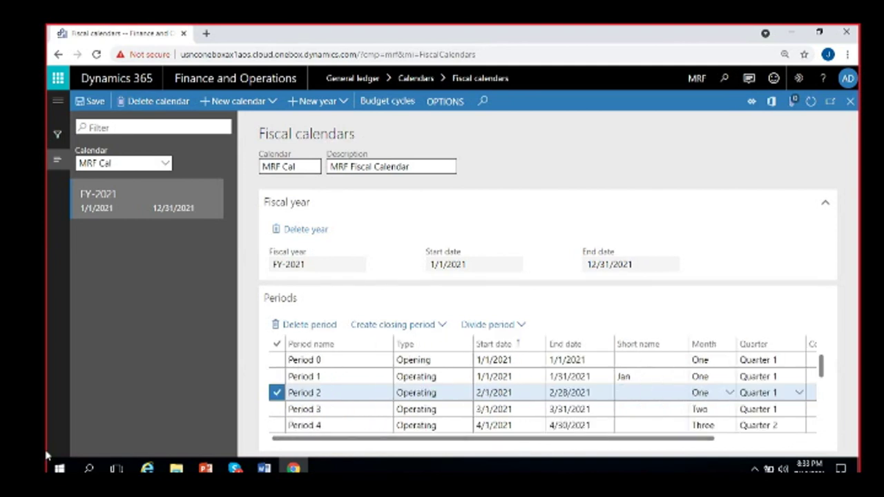
left_click(293, 229)
left_click(562, 295)
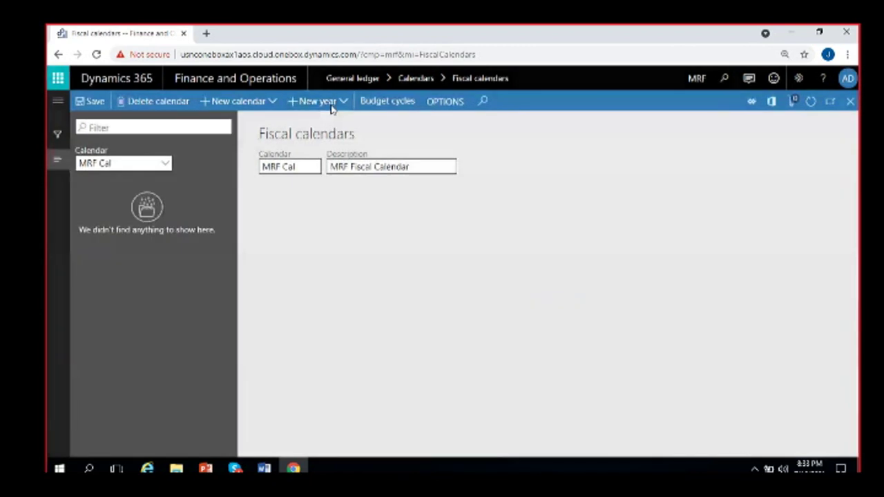
Step: Create fiscal year FY-2021 in the MRF Cal calendar, from 1/1/2021 to 12/31/2021 with one-month periods
left_click(331, 104)
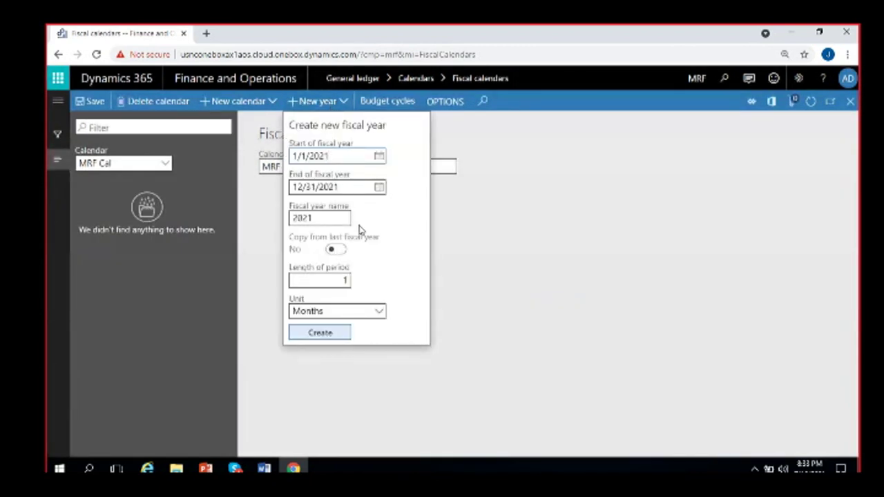
left_click(294, 217)
type("F")
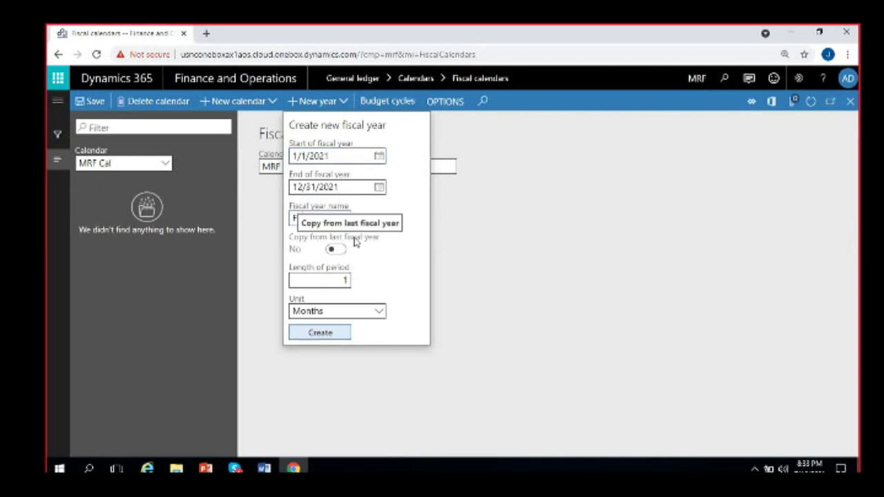
type("Y-")
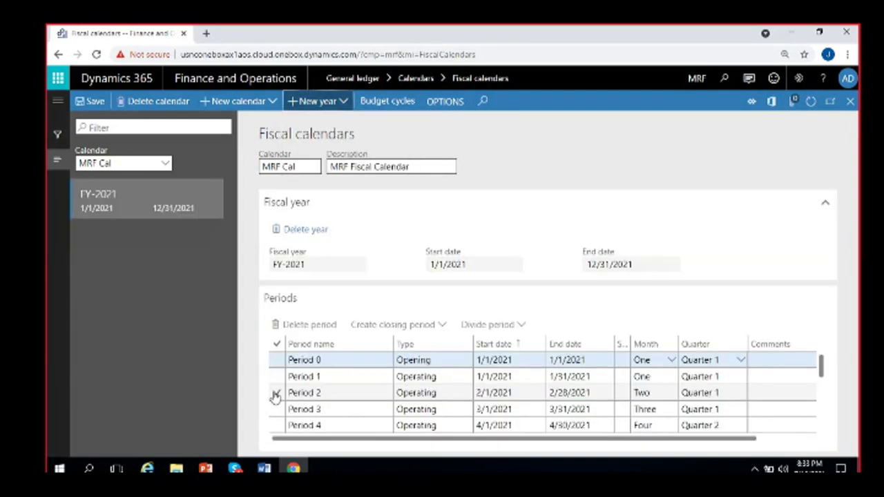
Step: Examine the start date, end date, month and quarter assigned to Periods 1, 2 and 3 of FY-2021
left_click(493, 376)
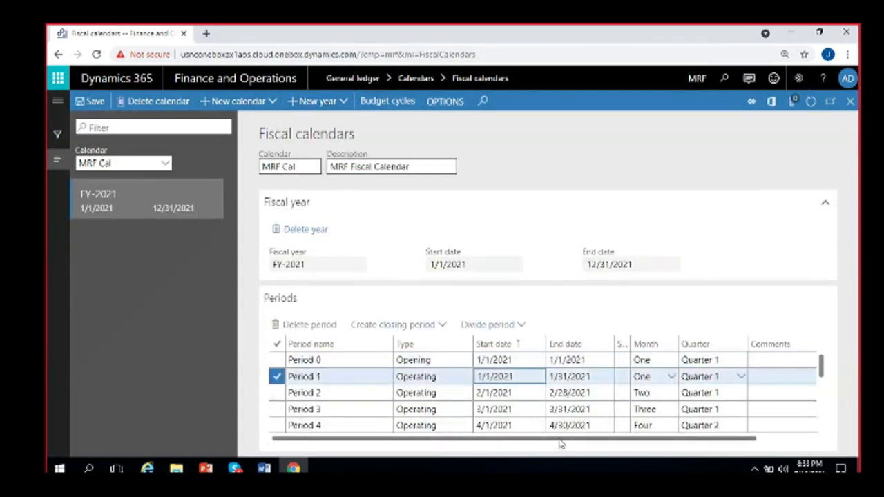
left_click_drag(561, 441, 686, 442)
left_click(579, 376)
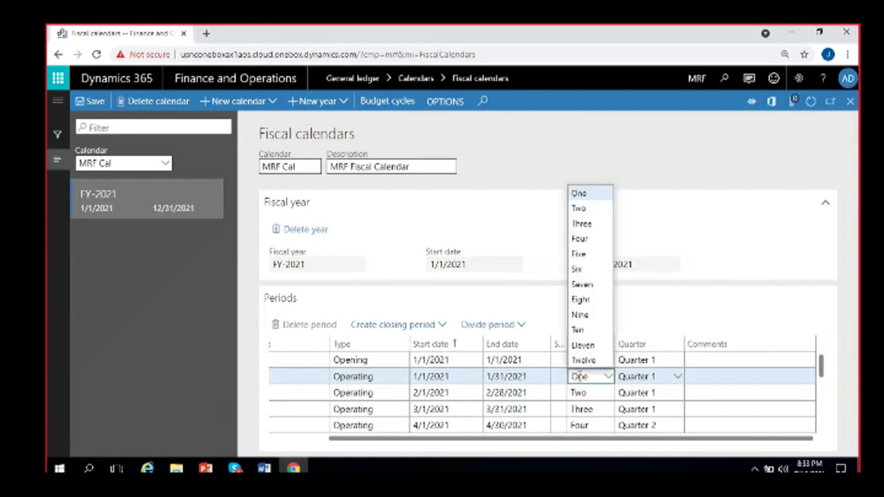
left_click(446, 376)
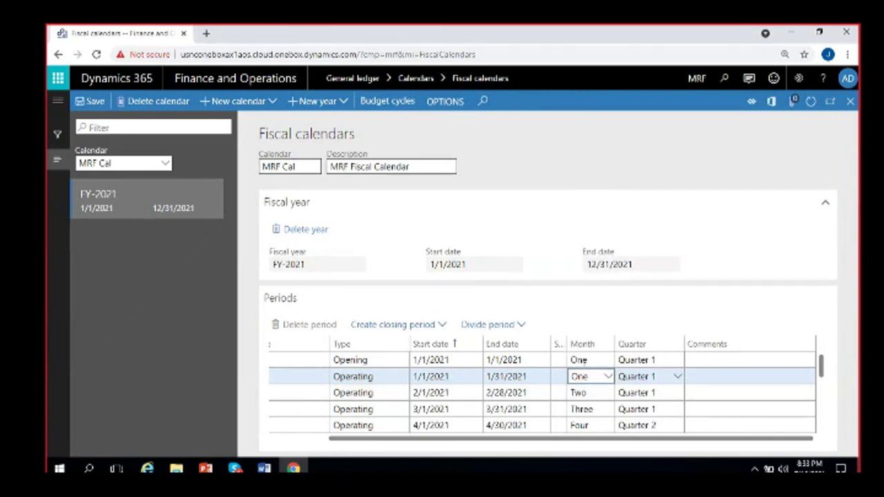
left_click(584, 392)
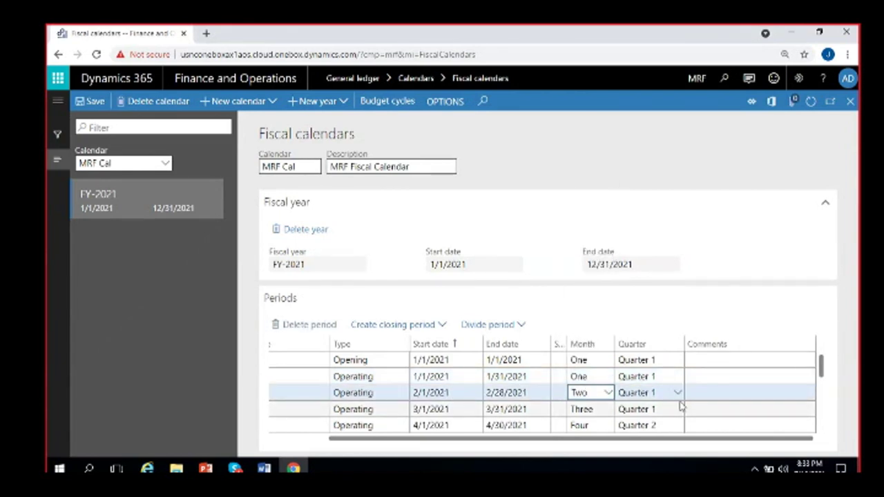
left_click(440, 408)
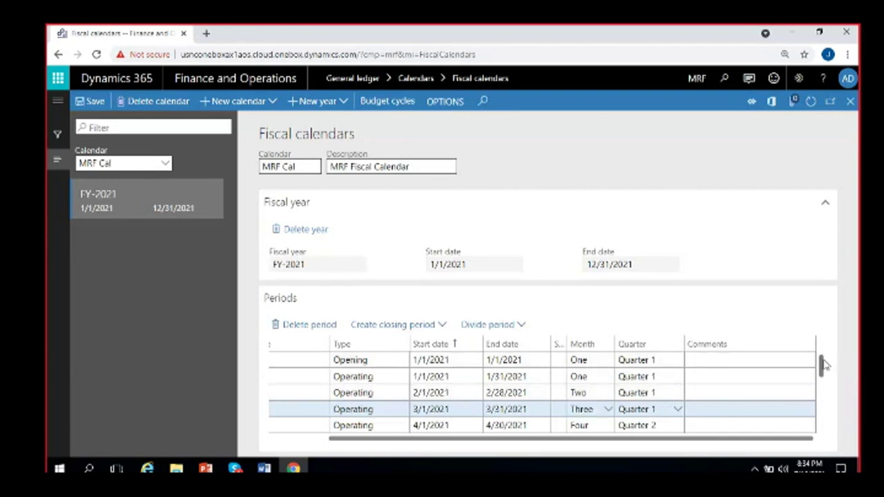
Step: Look through all FY-2021 periods down to the closing period and check the comments fields of the first three periods
scroll(823, 364, "down", 2)
left_click_drag(821, 379, 822, 418)
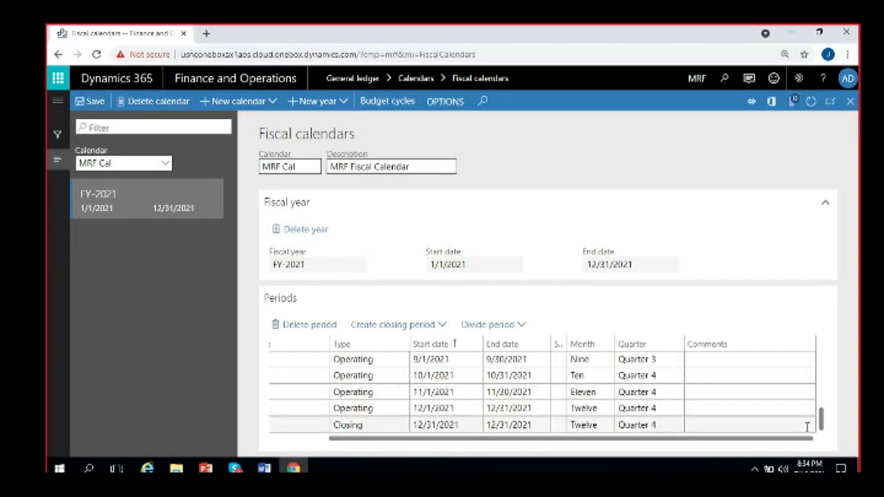
left_click_drag(822, 427, 822, 361)
left_click(723, 359)
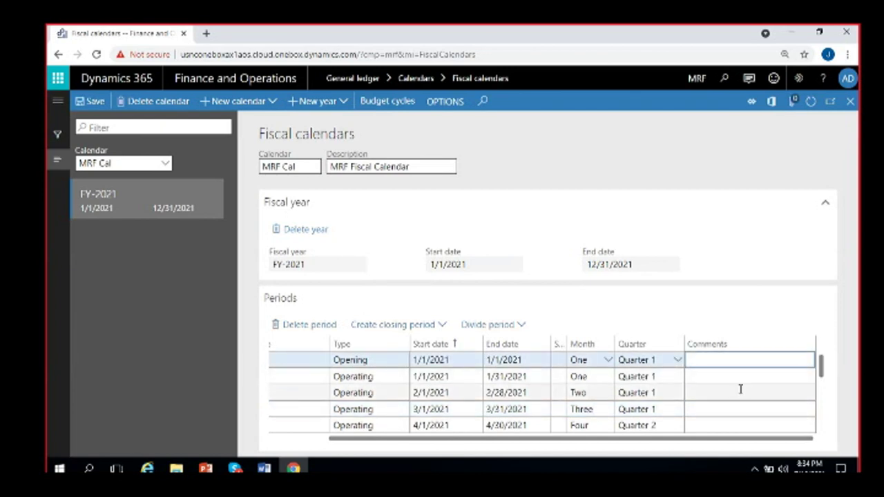
left_click(714, 377)
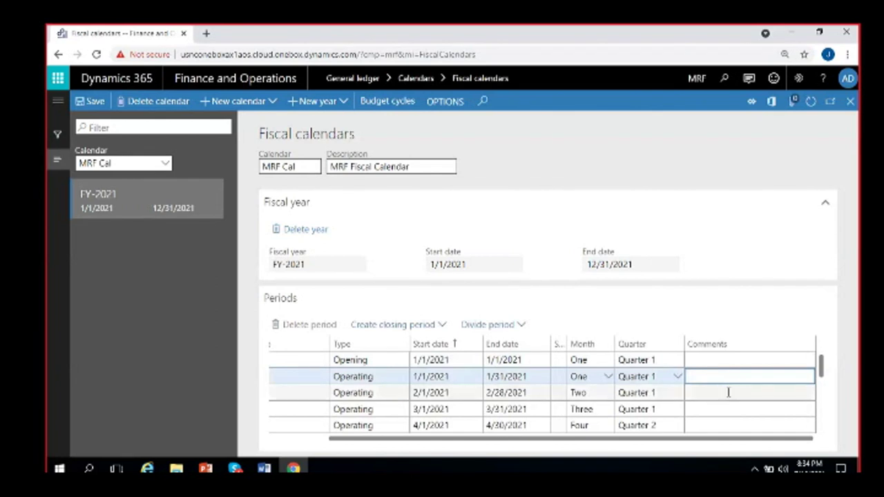
left_click(728, 392)
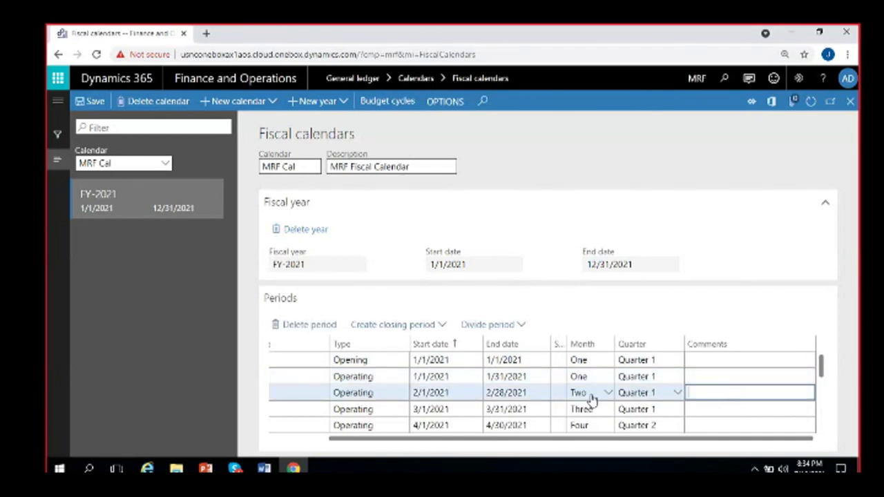